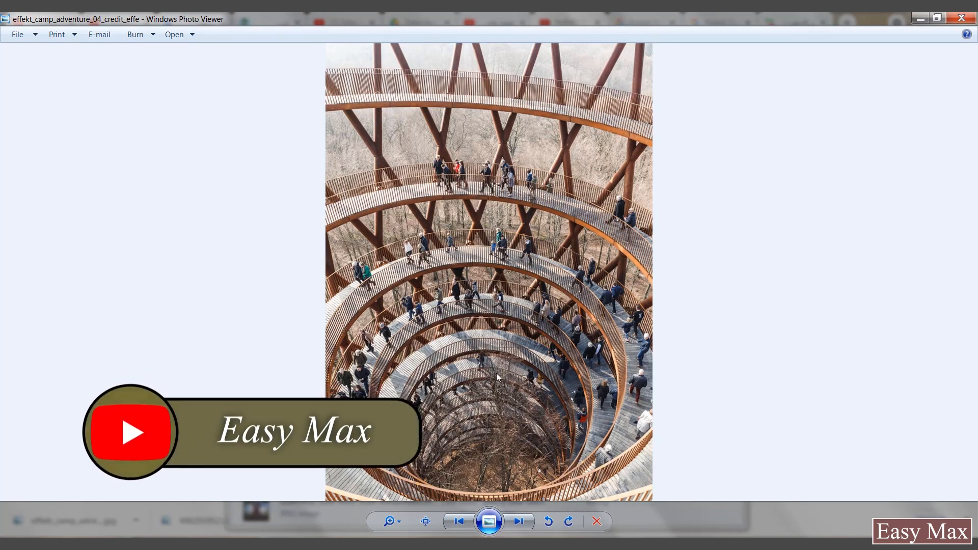
Look through the reference photos of the spiral walkway tower.
left_click(519, 522)
scroll(499, 277, "up", 5)
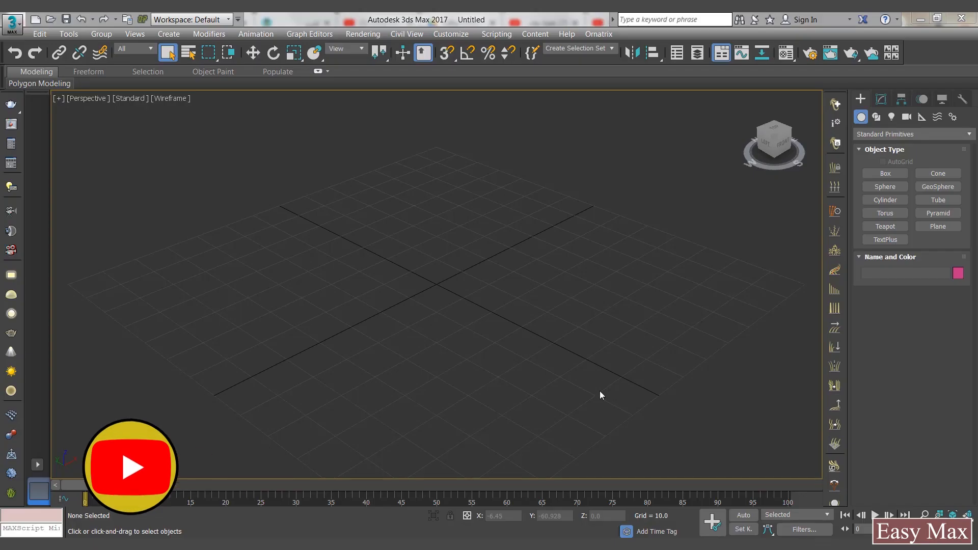
Switch to 3ds Max and draw a helix near the grid centre, with radii about 27 and 46 and height about 20.
left_click(939, 236)
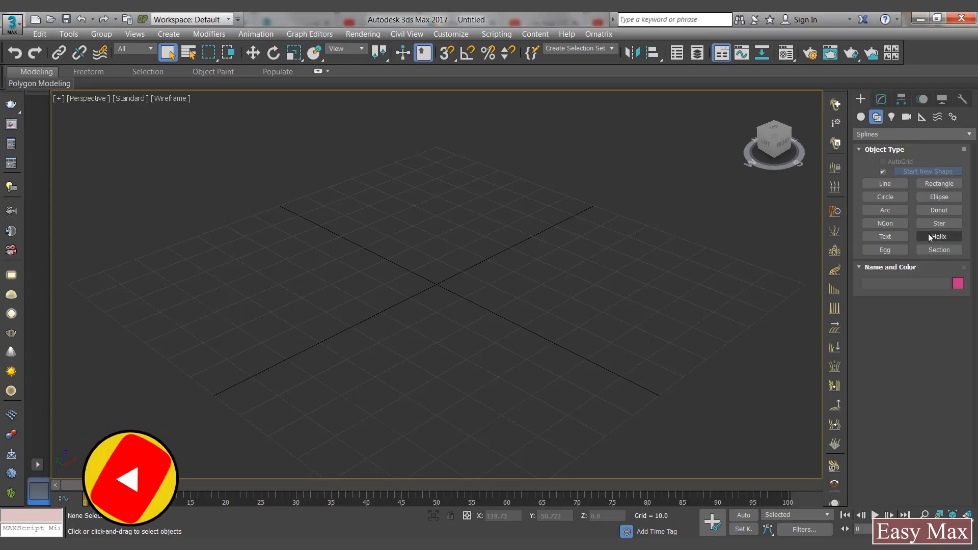
left_click_drag(457, 298, 492, 248)
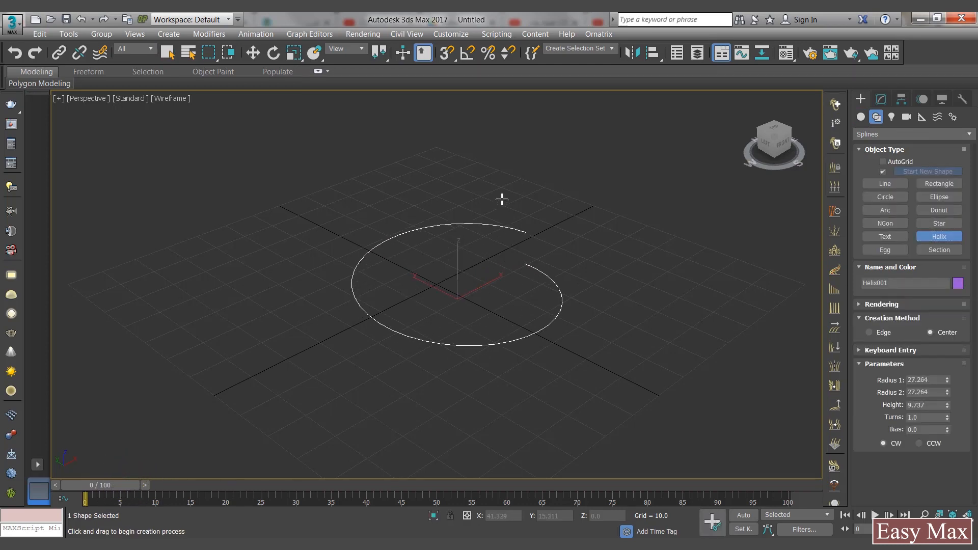
left_click(506, 179)
Set the helix's Radius 1 and Radius 2 to 20 and its height to 45.
left_click(881, 100)
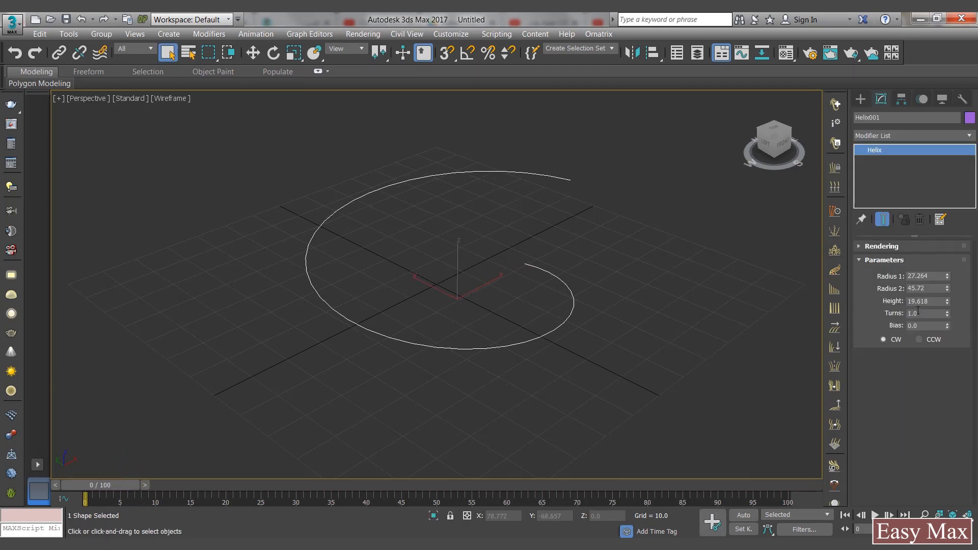
double_click(929, 275)
type("20")
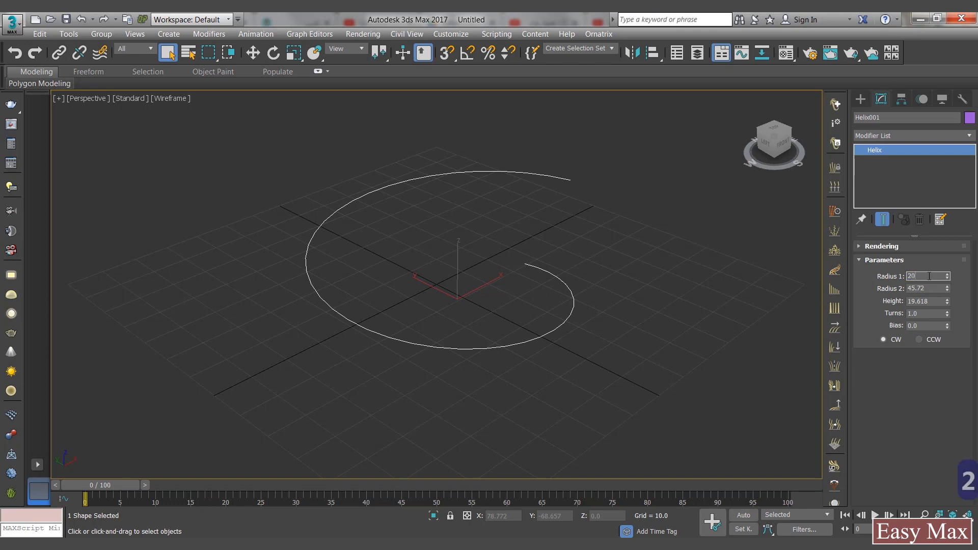
key("Tab")
type("20")
key("Tab")
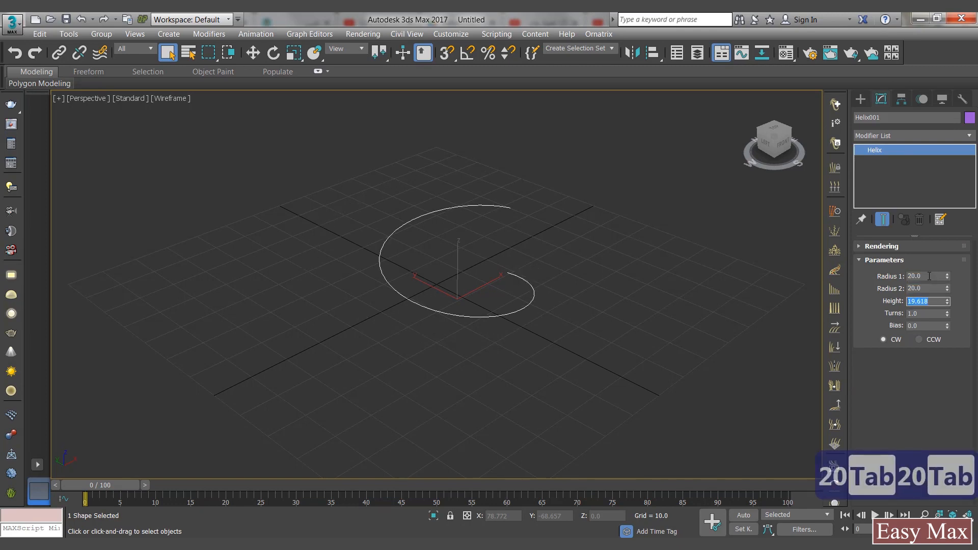
type("45")
key("Return")
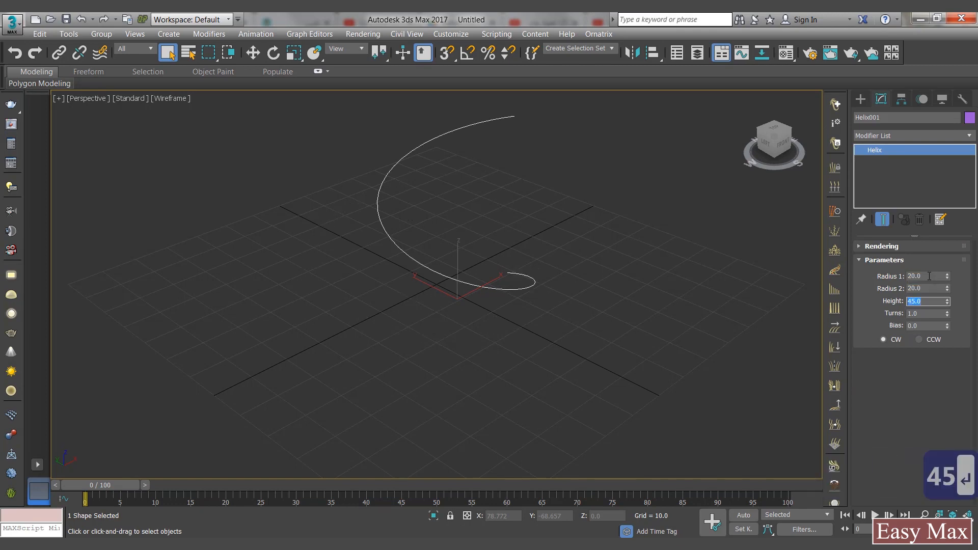
Set the helix to 12 turns and keep its direction clockwise after trying counterclockwise.
left_click(926, 313)
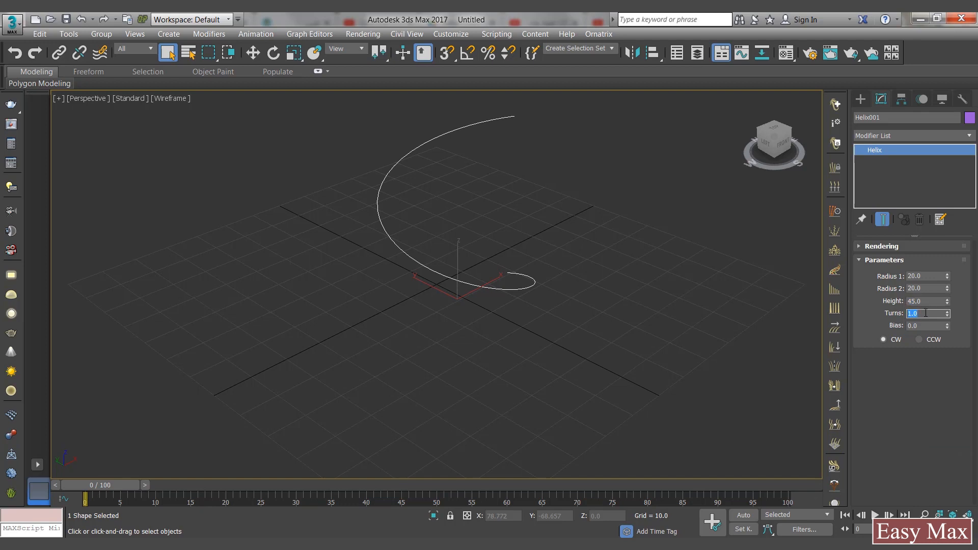
type("12")
key("Return")
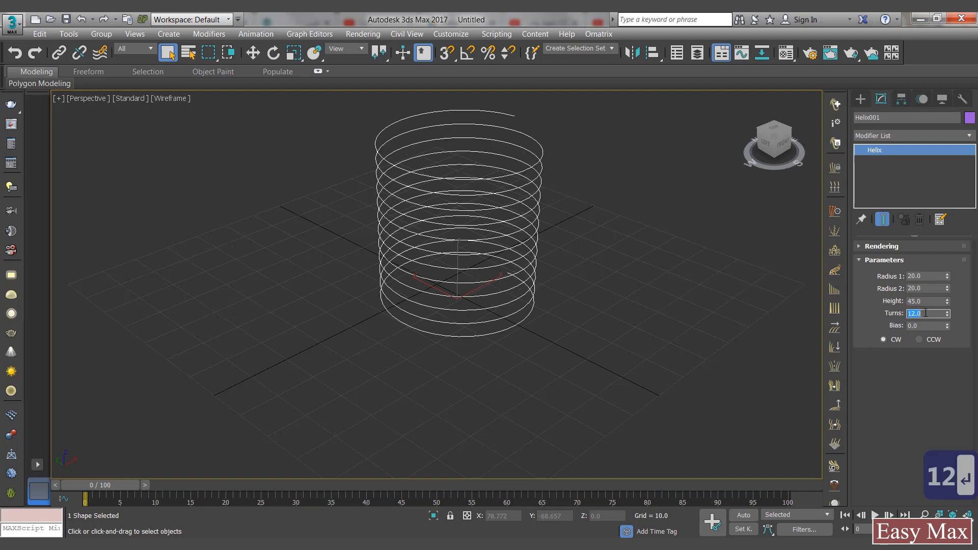
left_click(919, 339)
left_click(893, 338)
Clone the helix straight up by about 39 units as a single independent copy.
middle_click_drag(566, 251, 564, 293)
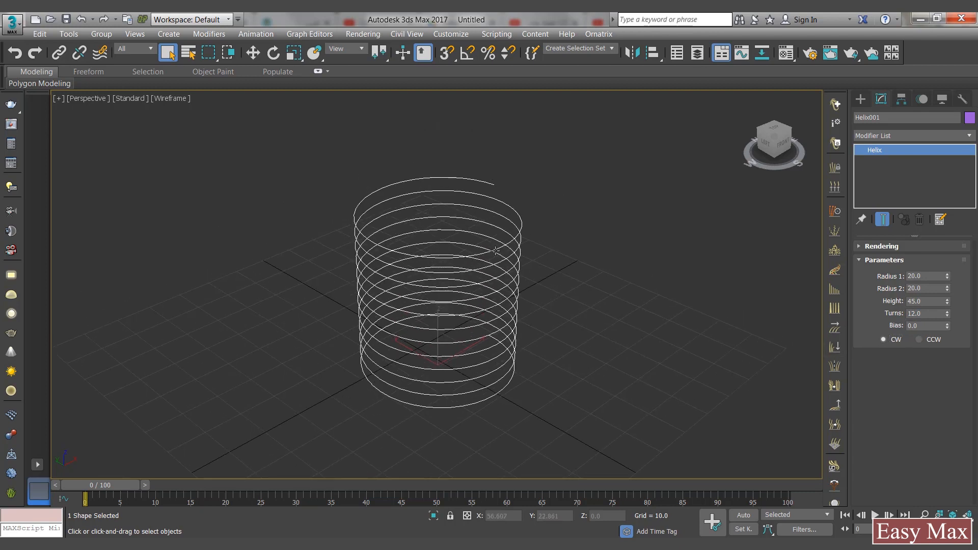
key("w")
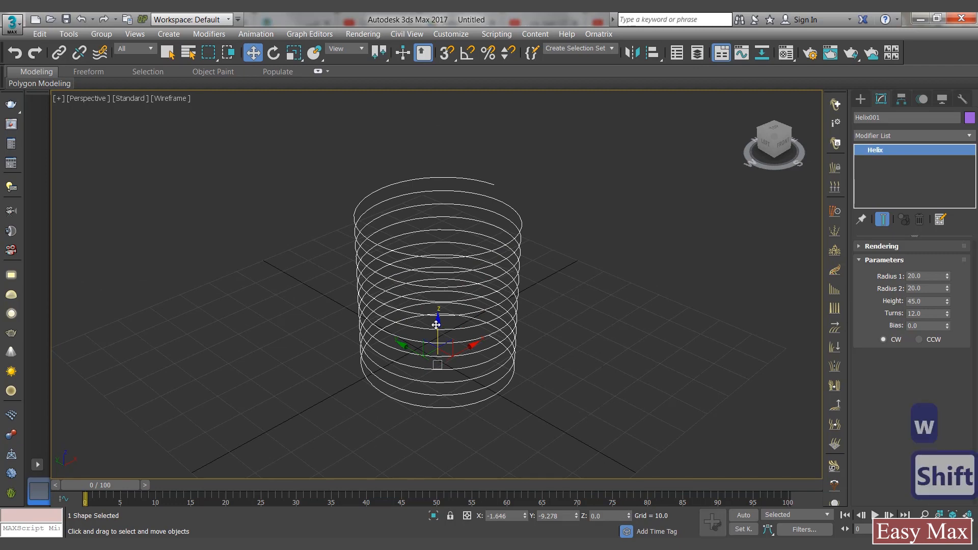
left_click_drag(438, 293, 438, 161, "shift")
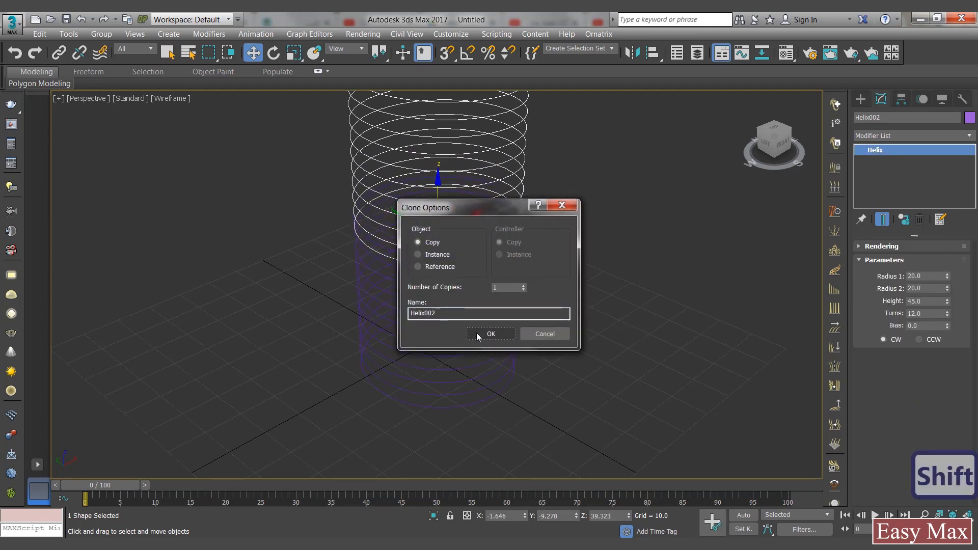
left_click(484, 334)
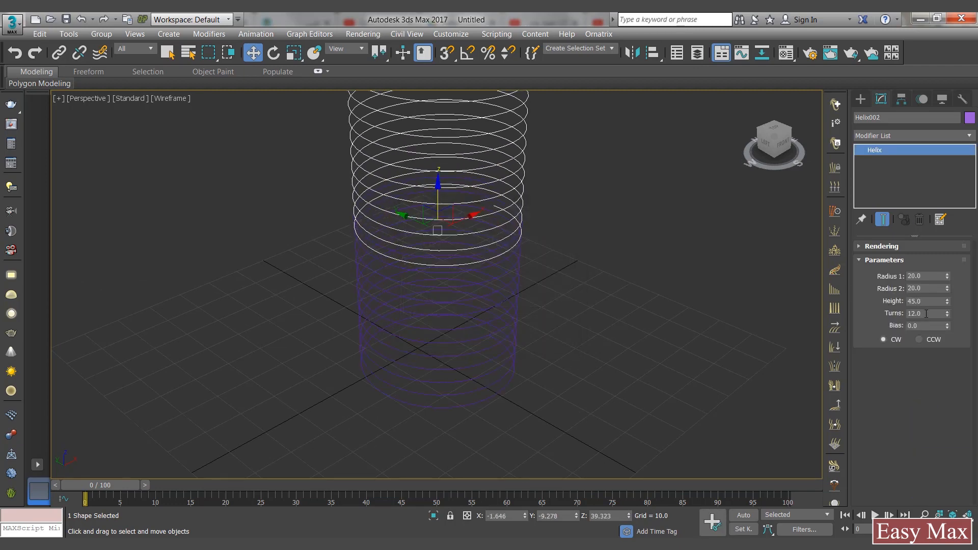
Flatten the copied helix into a single ring with 1 turn and a height of 0.
type("1")
key("Return")
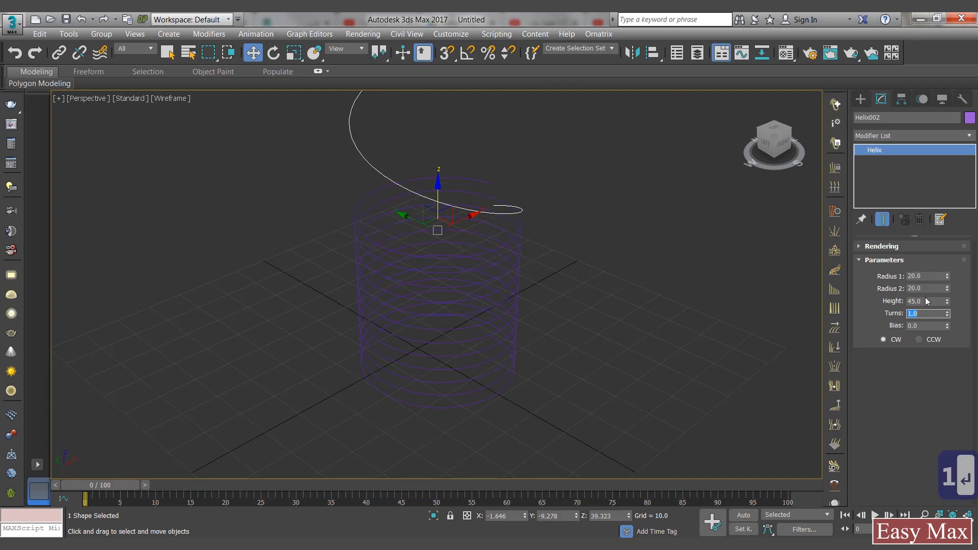
right_click(946, 301)
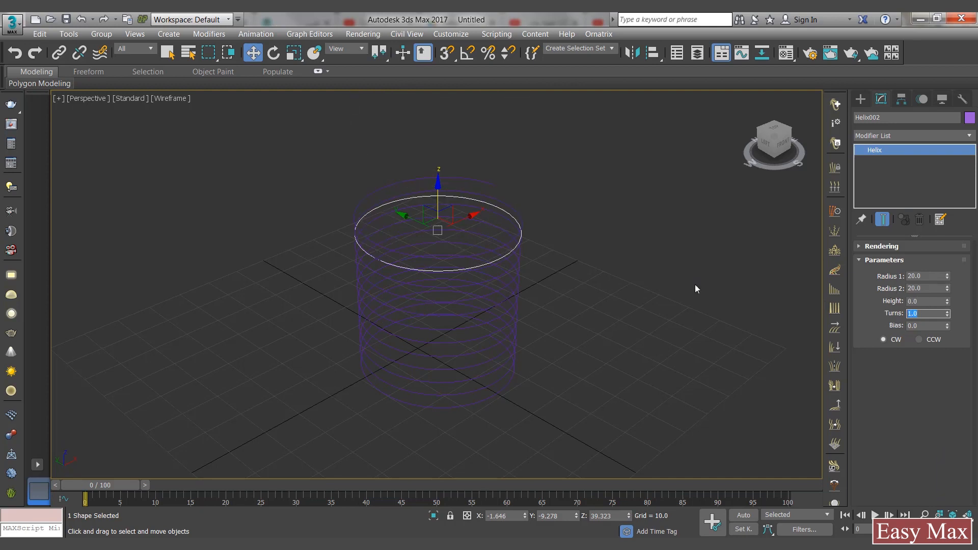
Align the flat ring to the tall helix in Z only, matching its pivot point to the target's maximum.
left_click(653, 53)
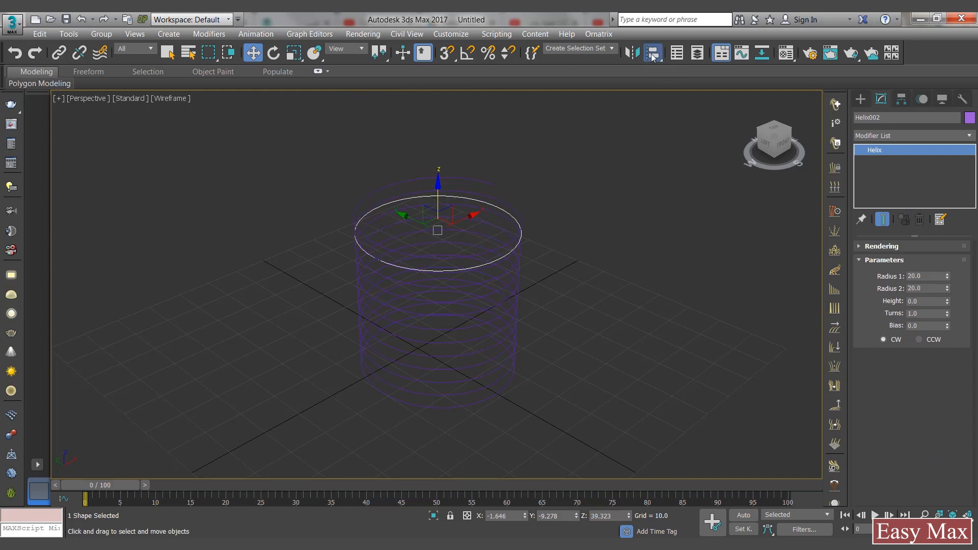
left_click(465, 286)
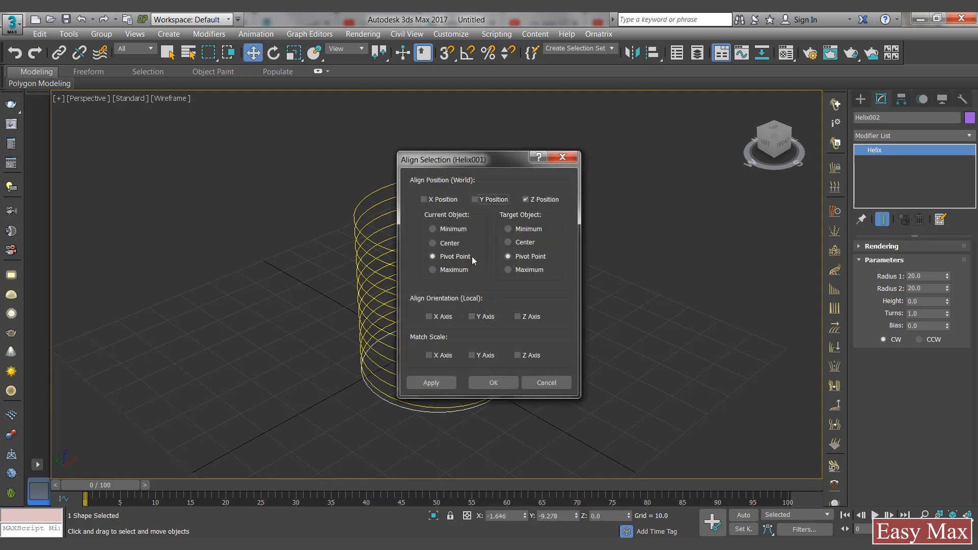
left_click(509, 269)
left_click(489, 382)
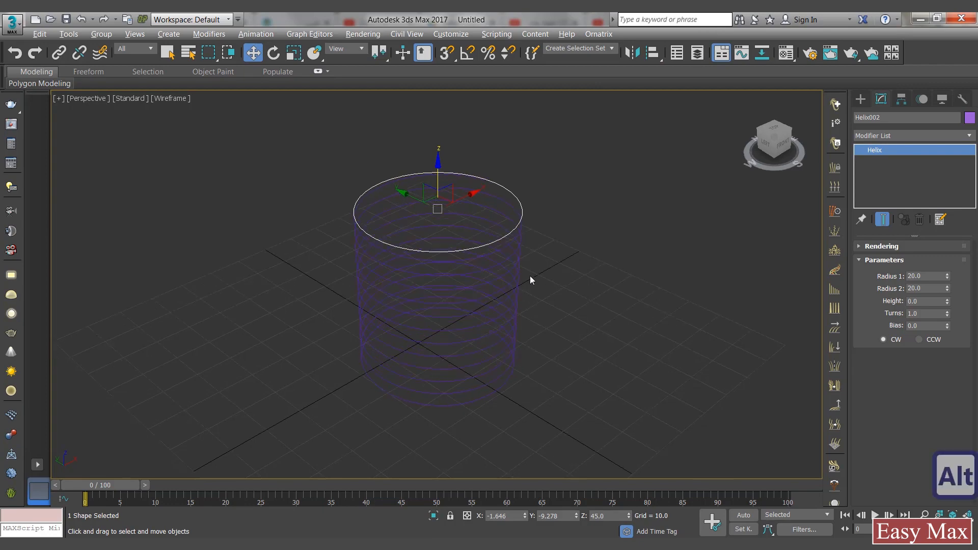
Try other turn counts on the flat top ring, and restore it to 1 turn.
middle_click_drag(530, 276, 521, 233, "alt")
scroll(504, 215, "up", 5)
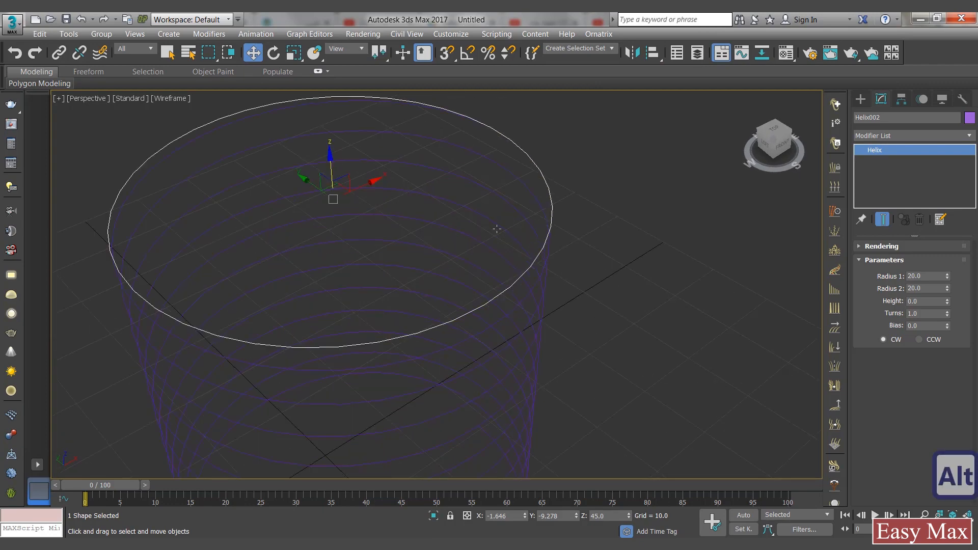
middle_click_drag(449, 253, 460, 257)
left_click(526, 182)
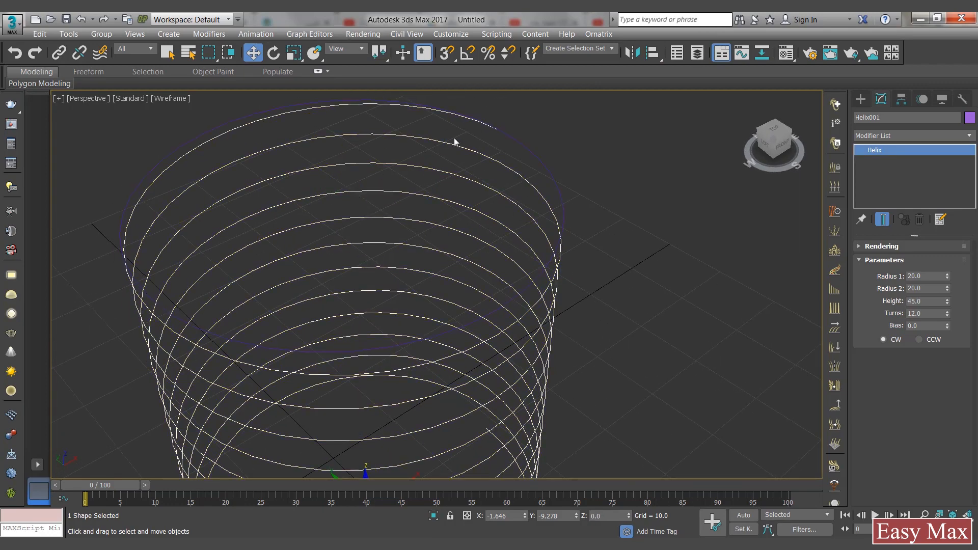
left_click(498, 130)
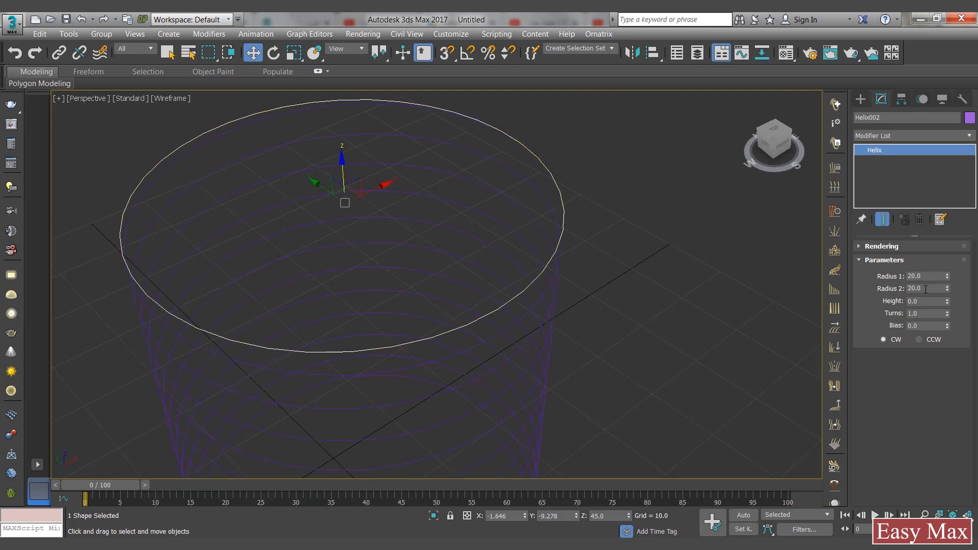
left_click_drag(946, 305, 950, 216)
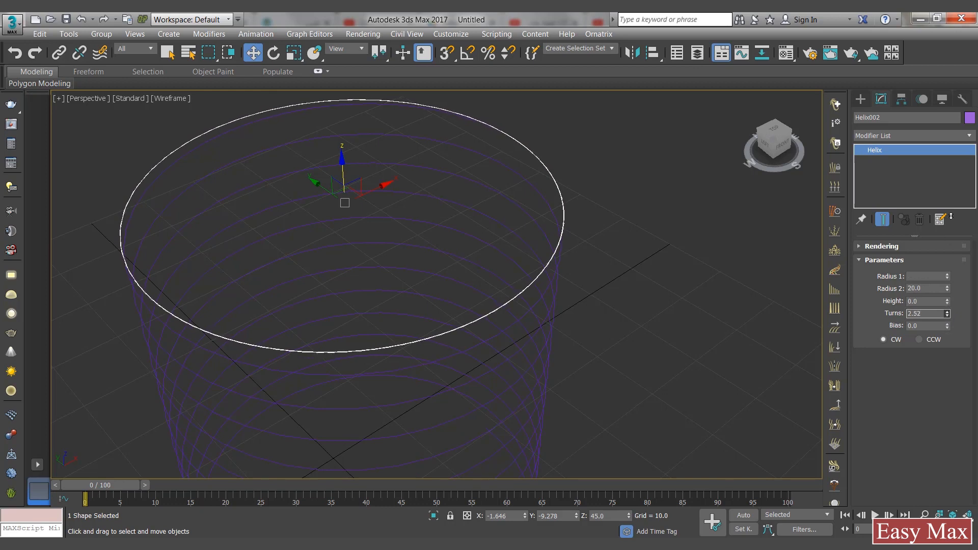
left_click_drag(960, 65, 956, 316)
right_click(946, 315)
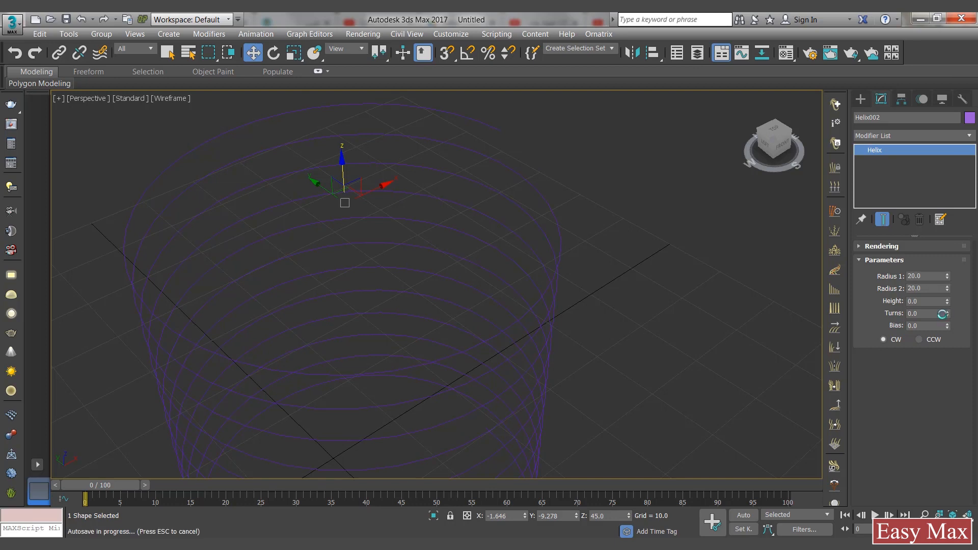
left_click(940, 315)
type("1")
key("Return")
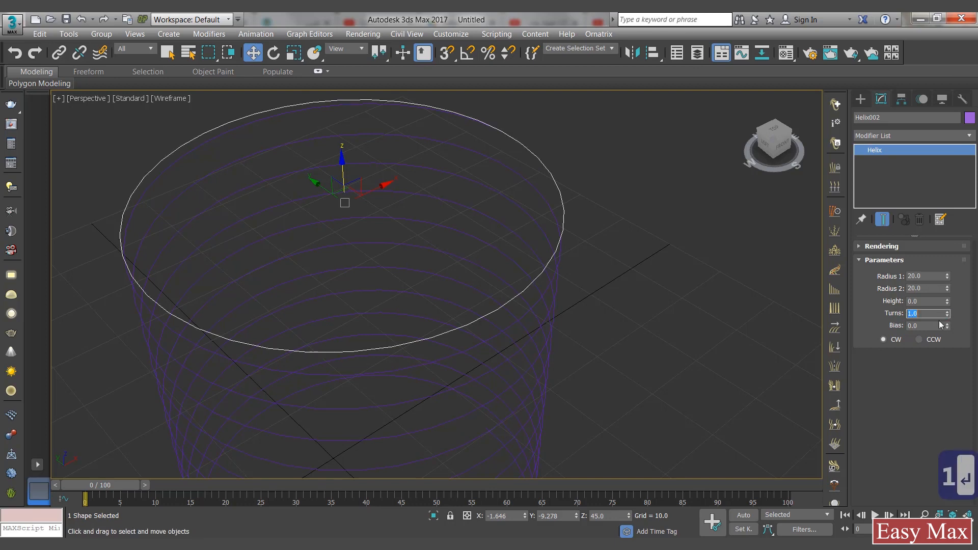
Set the top ring's Radius 2 to 22 so that its end flares outward.
left_click(948, 289)
left_click_drag(948, 289, 947, 286)
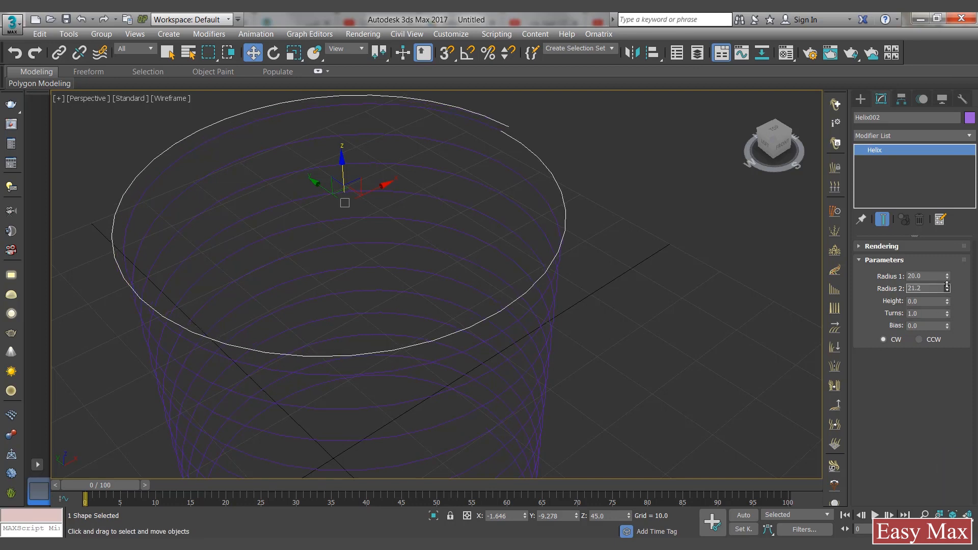
double_click(923, 289)
type("22")
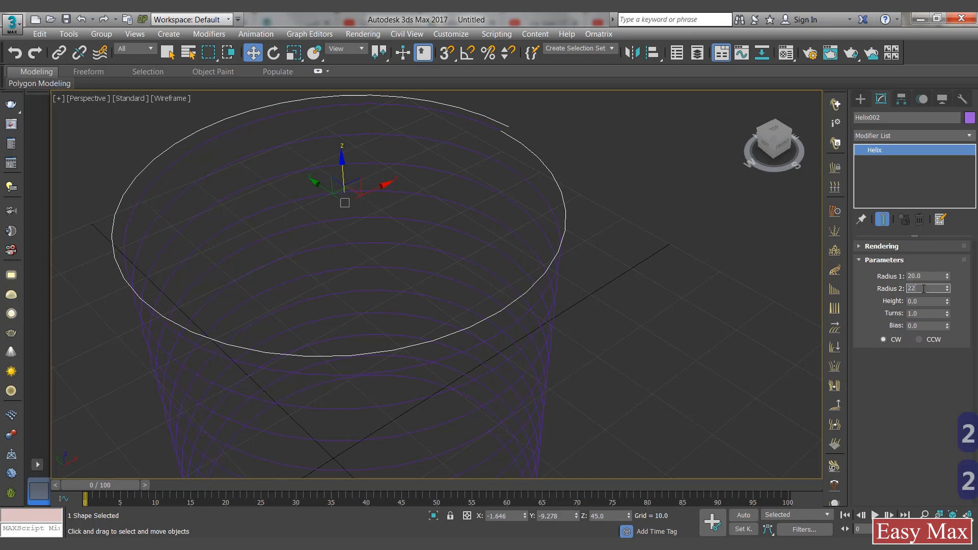
key("Return")
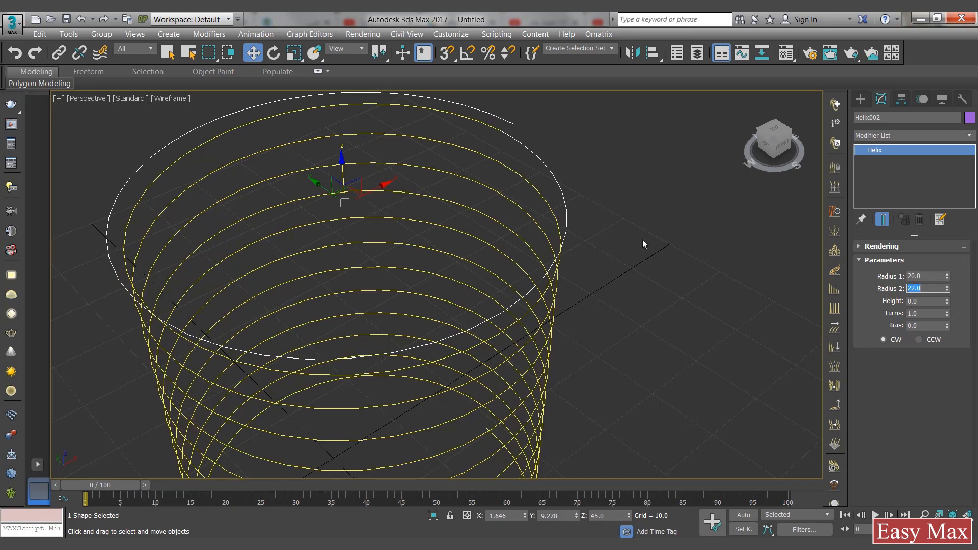
Apply an Edit Spline modifier to the top ring and attach the tall helix to it.
middle_click_drag(487, 259, 522, 347)
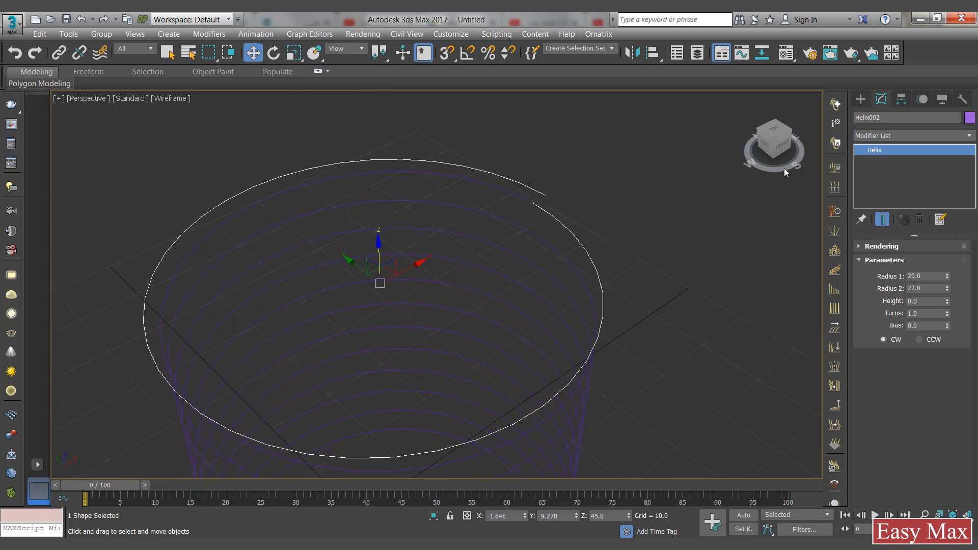
left_click(897, 137)
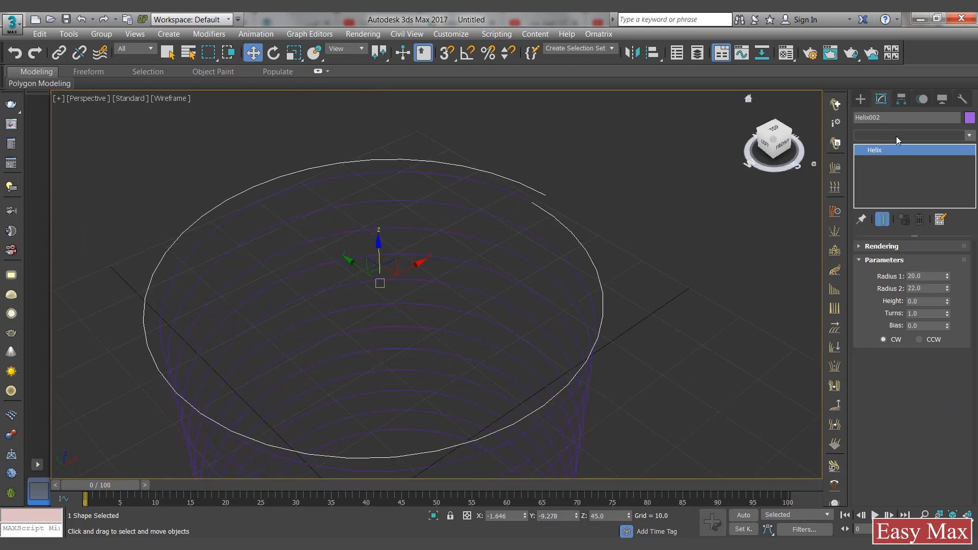
type("ed")
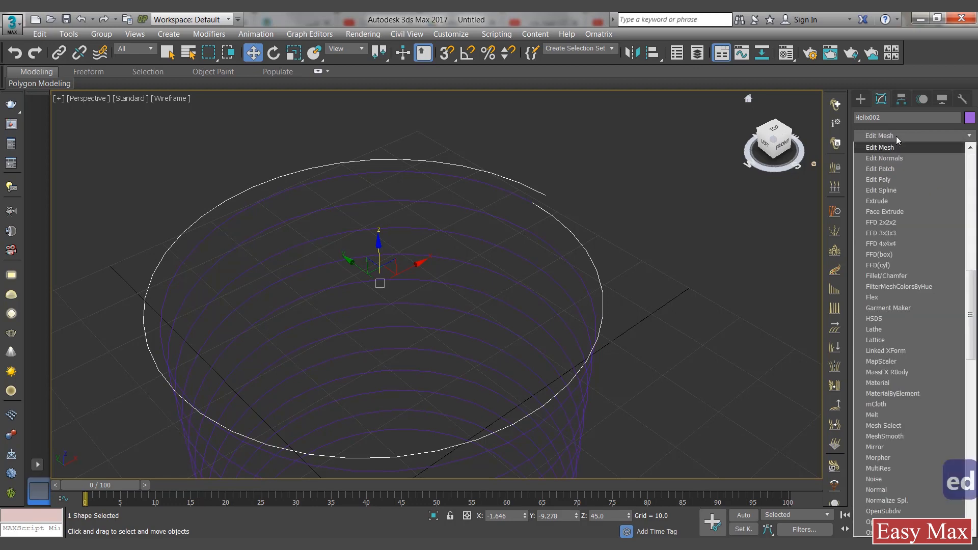
left_click(899, 191)
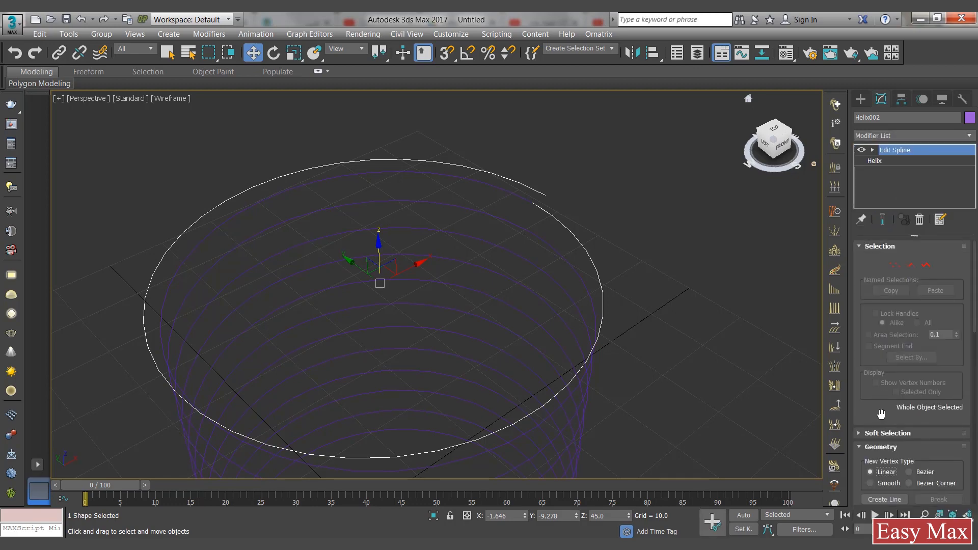
scroll(881, 414, "down", 5)
left_click(884, 399)
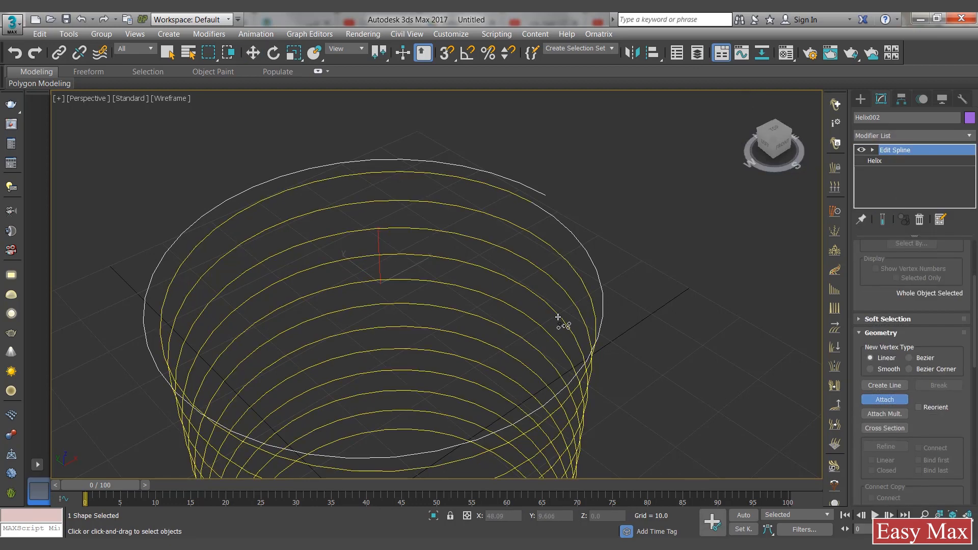
key("w")
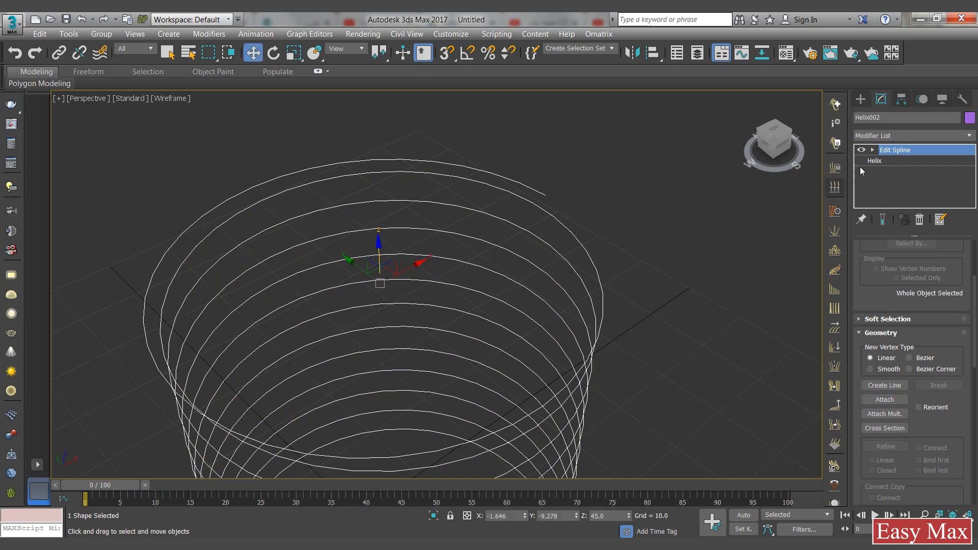
Weld the two overlapping vertices where the top ring meets the upper end of the tall helix.
left_click(873, 150)
left_click(895, 160)
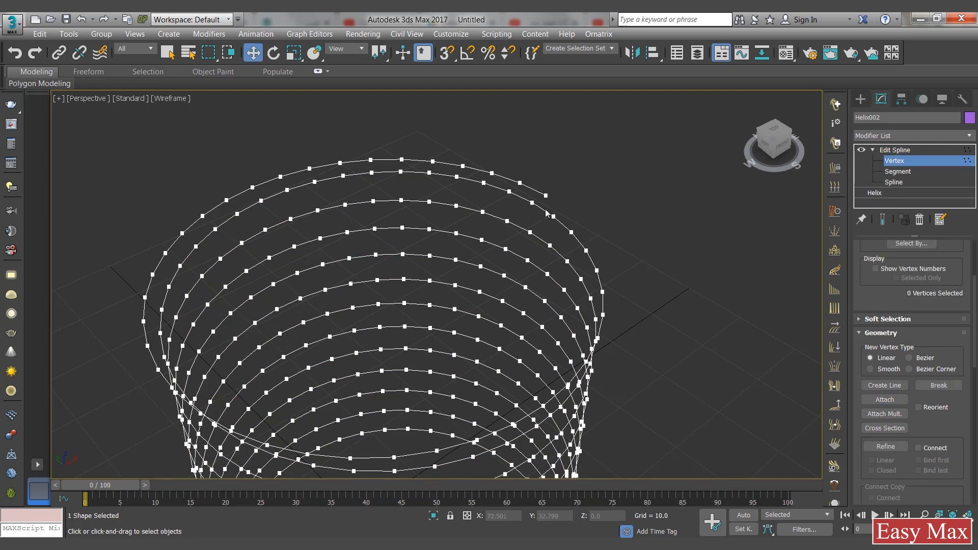
middle_click_drag(539, 301, 513, 199, "alt")
scroll(513, 199, "down", 5)
scroll(531, 185, "up", 3)
left_click_drag(535, 188, 584, 233)
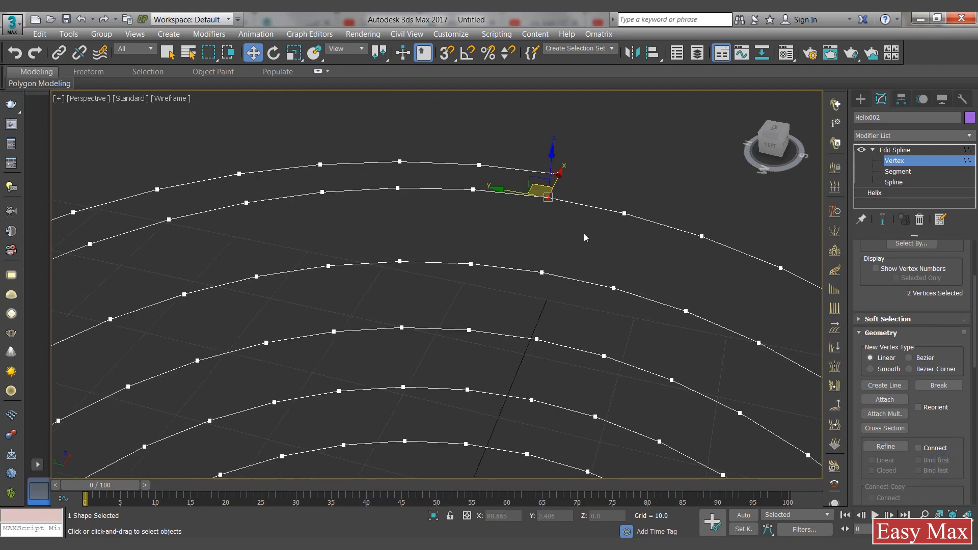
scroll(856, 292, "down", 5)
left_click(885, 422)
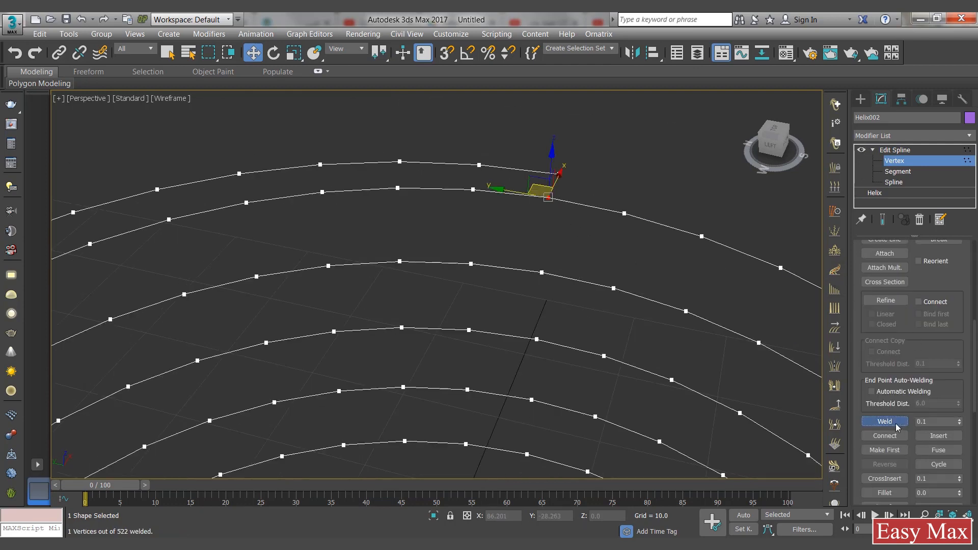
left_click(895, 162)
scroll(603, 240, "down", 8)
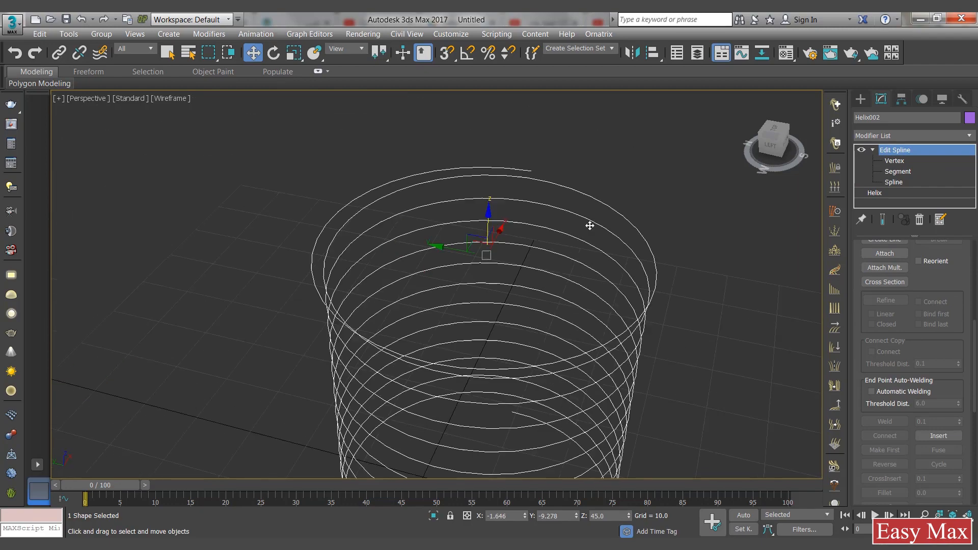
Draw a small rectangle on the grid beside the helix, about 1.4 long and 3.3 wide.
middle_click_drag(598, 342, 570, 395, "alt")
left_click(775, 137)
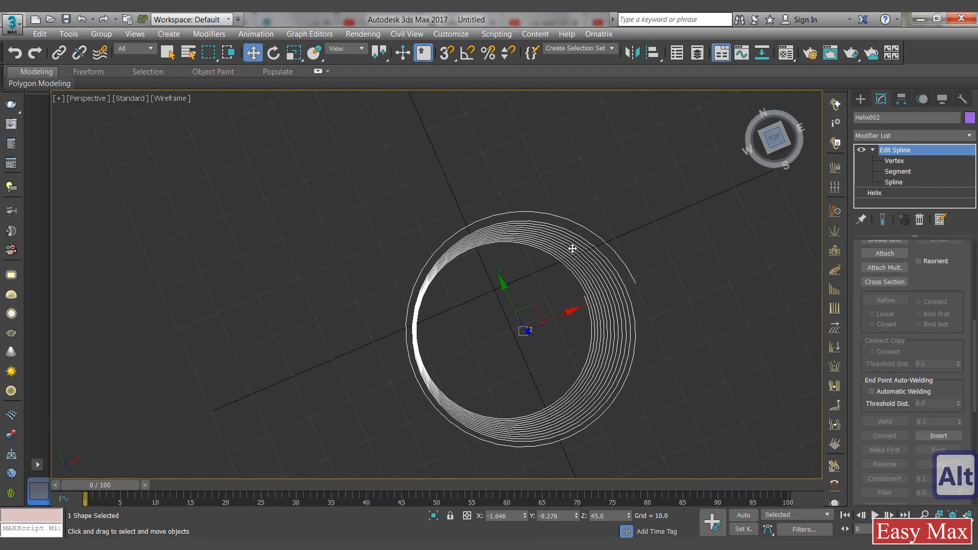
middle_click_drag(533, 279, 423, 268)
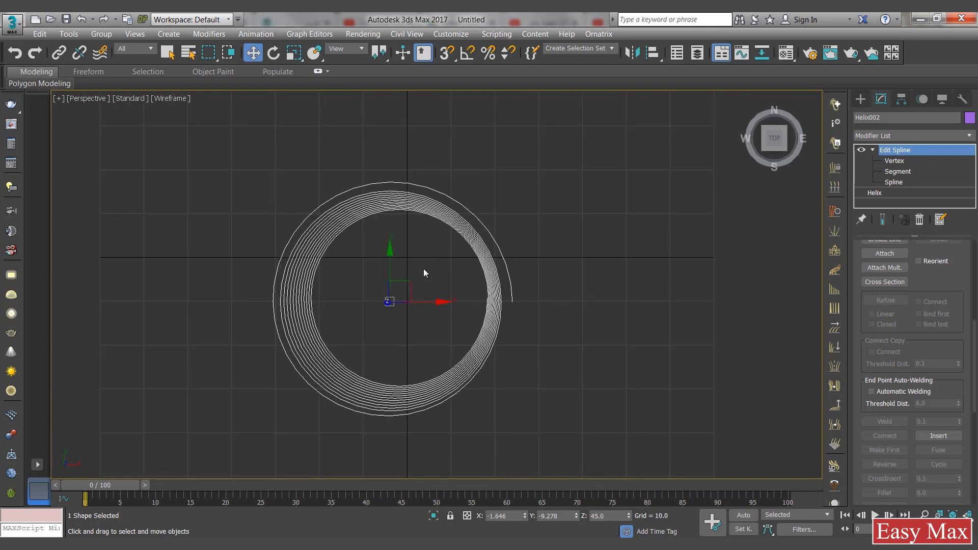
key("t")
key("z")
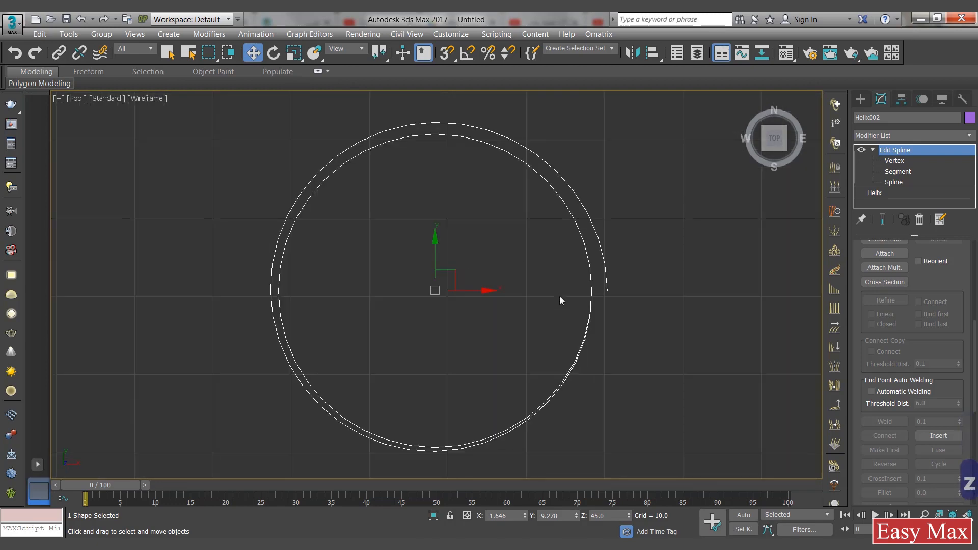
middle_click_drag(500, 333, 540, 266, "alt")
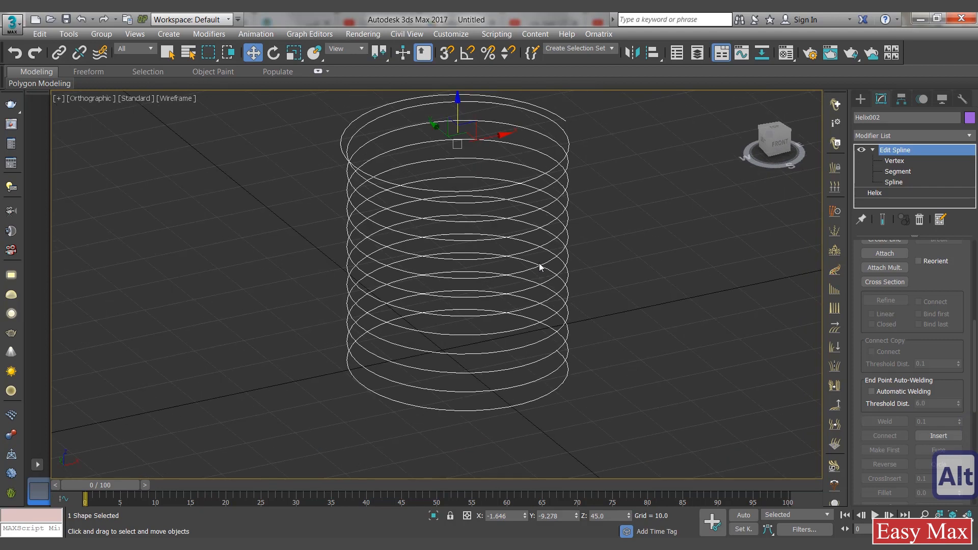
left_click(860, 99)
left_click(939, 183)
middle_click_drag(622, 349, 622, 377, "alt")
left_click_drag(632, 377, 640, 377)
key("z")
middle_click_drag(632, 385, 695, 350, "alt")
Set the rectangle's Length to 1 and its Width to 3.
left_click(880, 105)
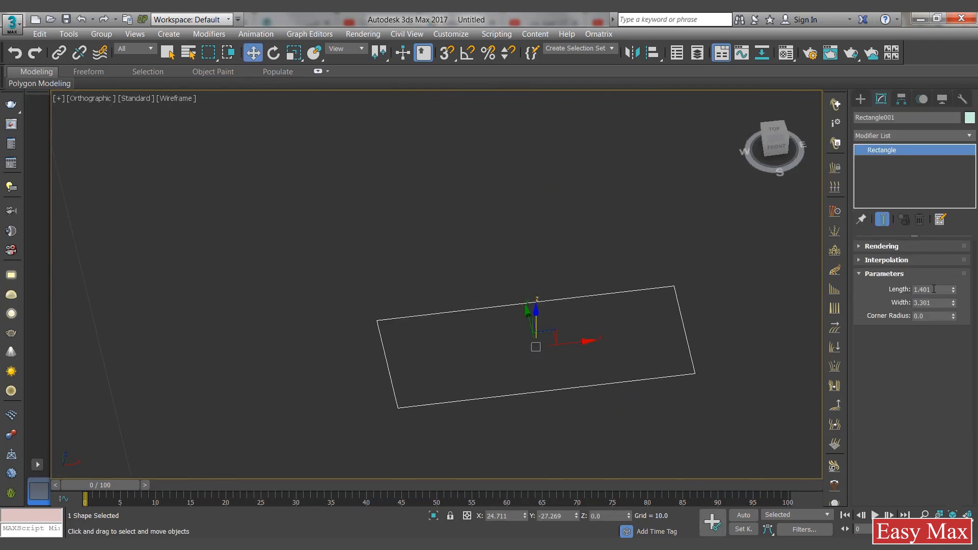
type("1")
key("Tab")
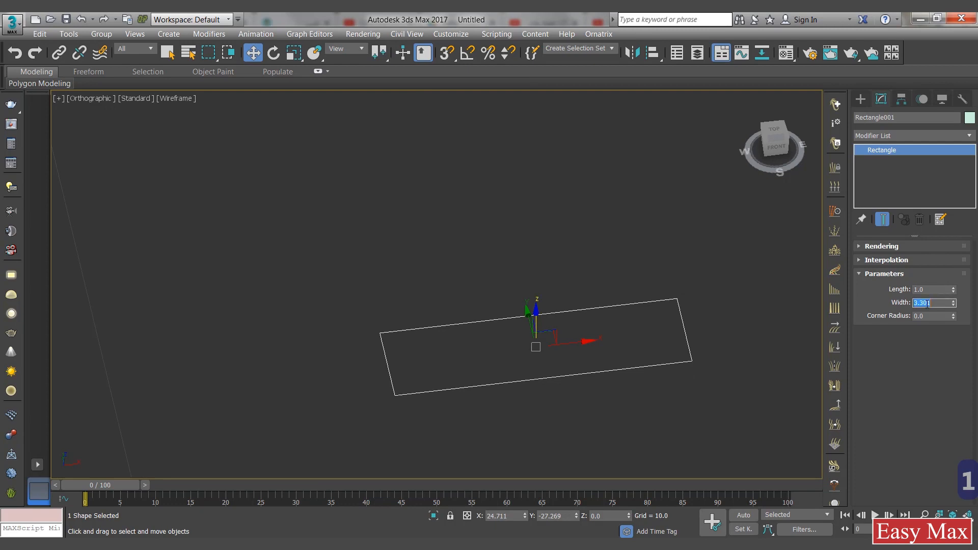
type("3")
key("Return")
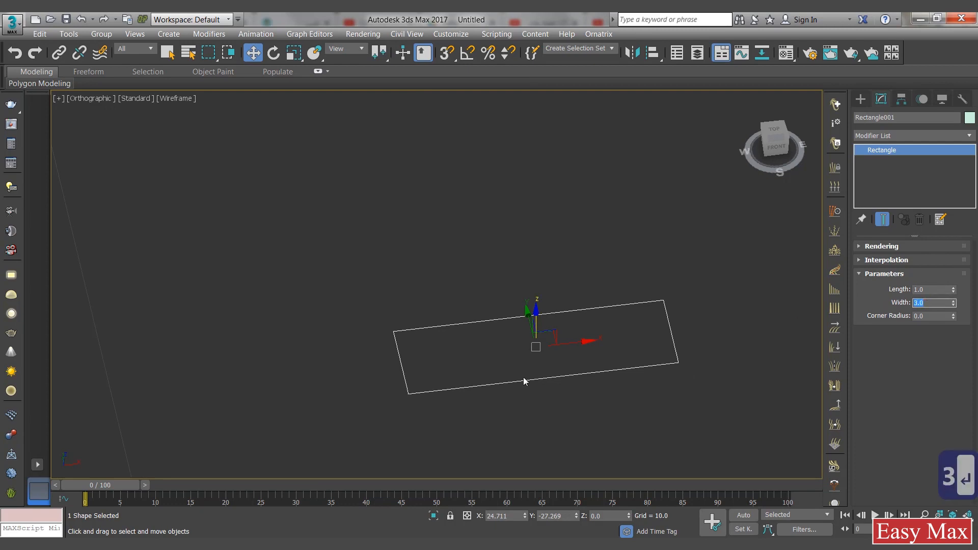
Loft the rectangle along the helix path as an instanced shape, and display the viewport shaded.
scroll(594, 221, "down", 6)
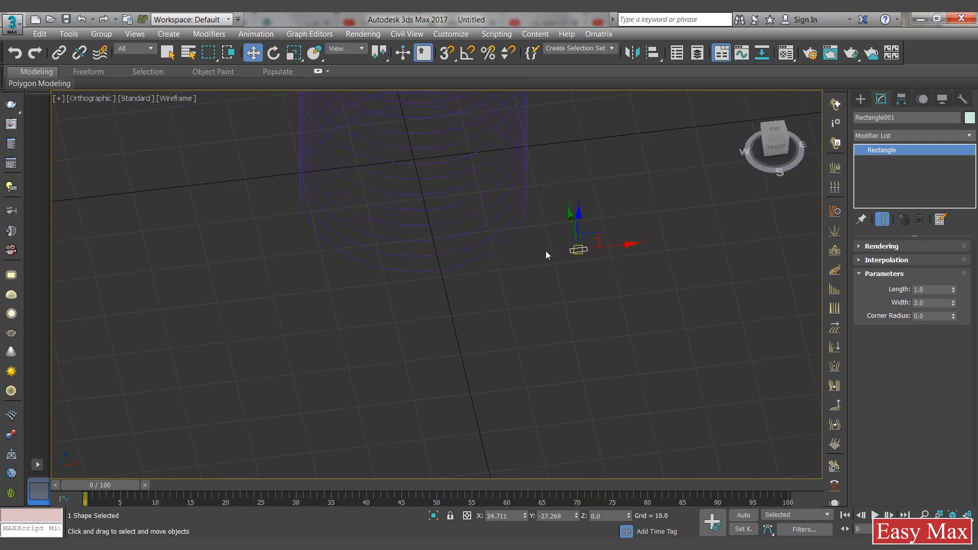
middle_click_drag(546, 255, 454, 417)
left_click(454, 308)
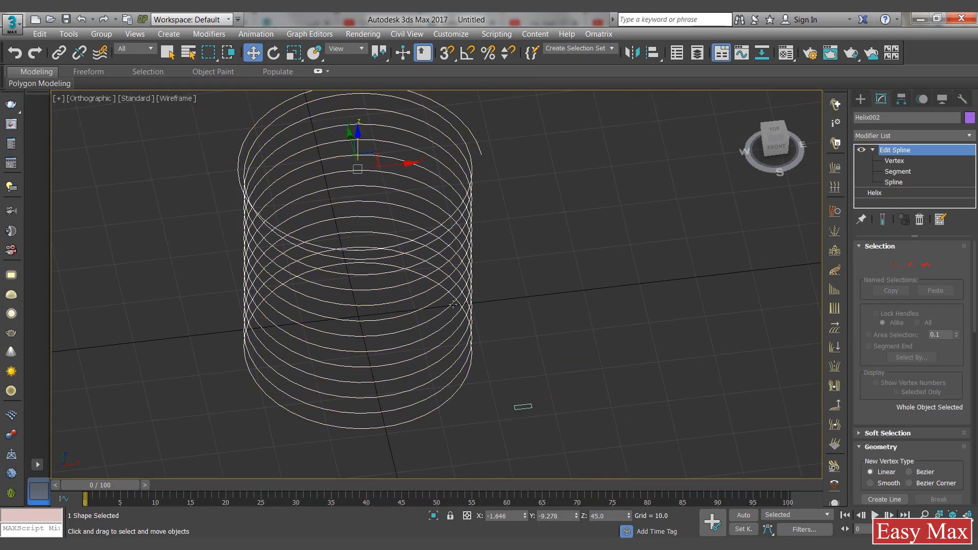
middle_click_drag(500, 293, 555, 286, "alt")
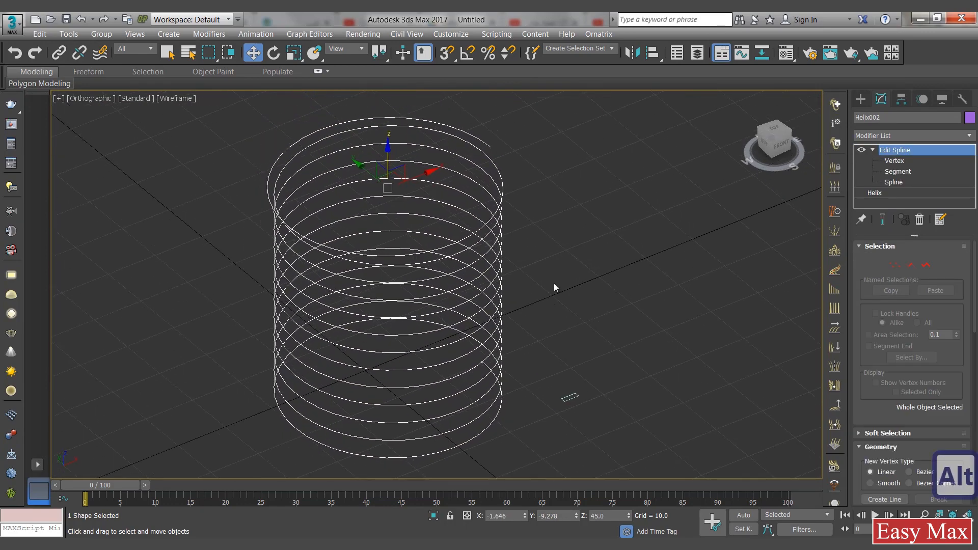
left_click(862, 99)
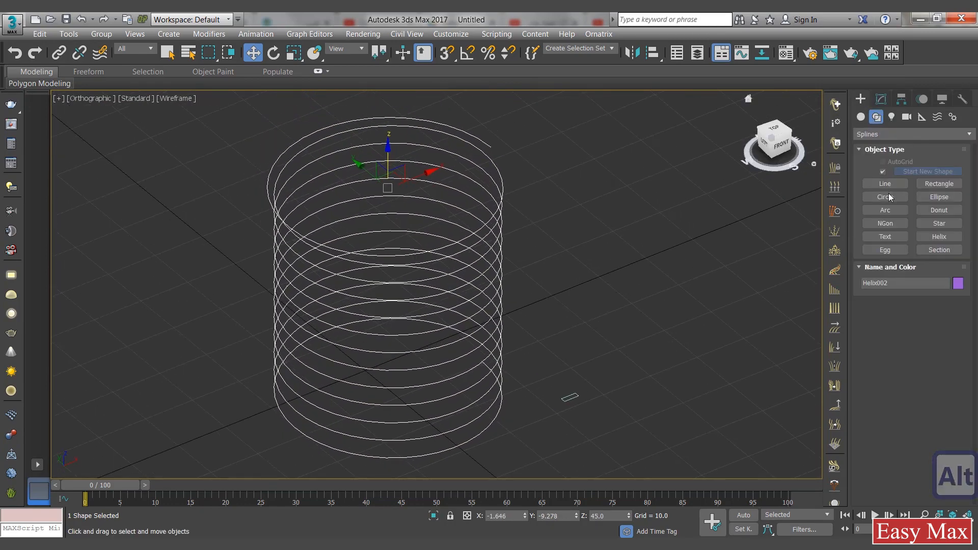
left_click(866, 135)
left_click(873, 170)
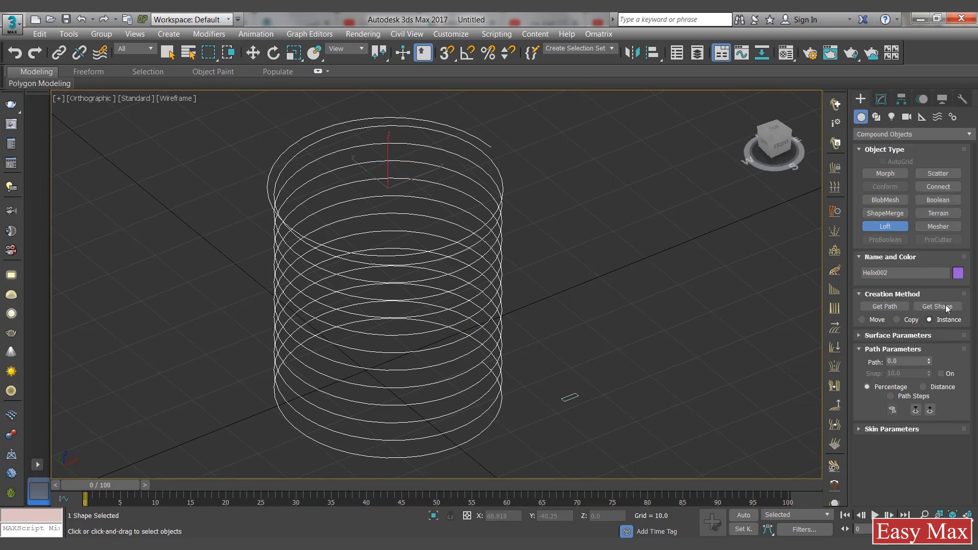
left_click(941, 308)
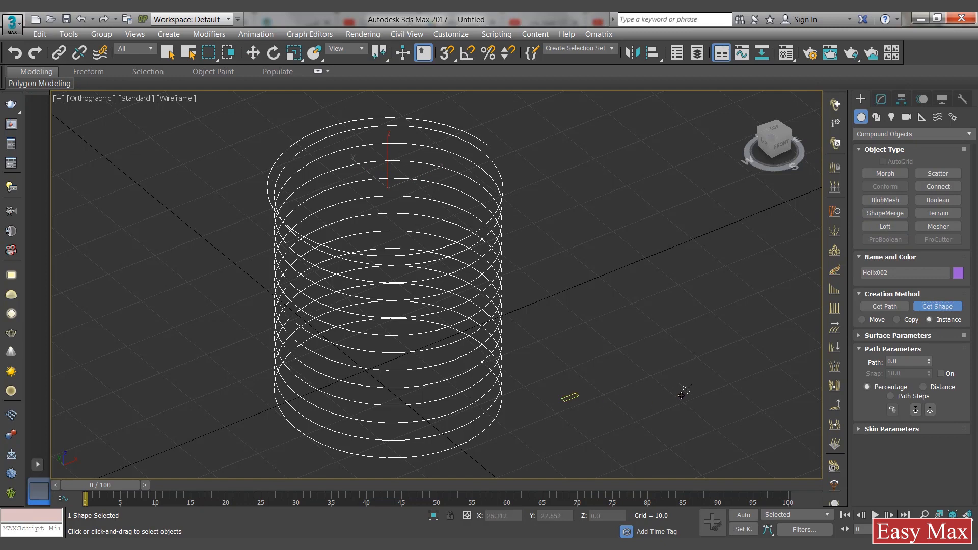
left_click(570, 397)
key("F3")
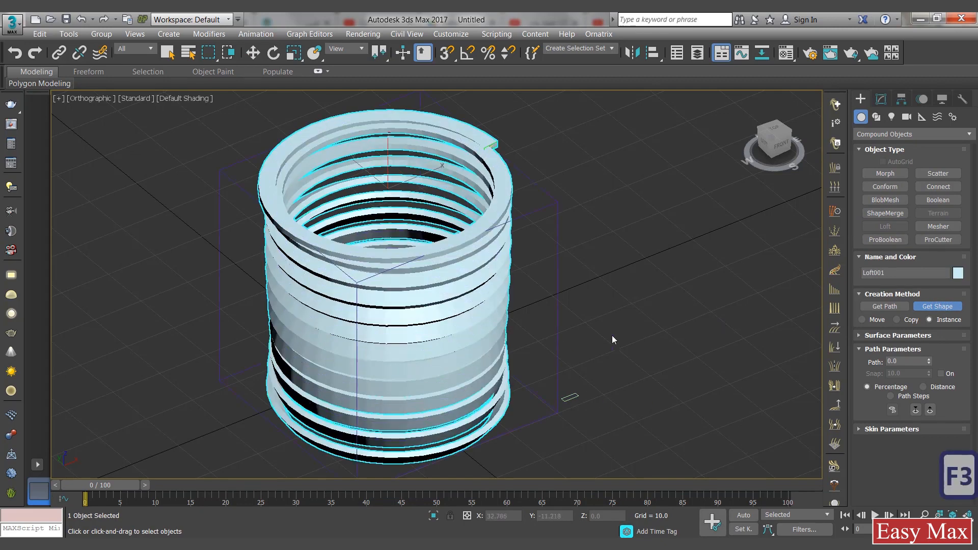
Turn off Banking in the loft's skin parameters so that the walkway stays level along the spiral.
middle_click_drag(613, 335, 539, 301, "alt")
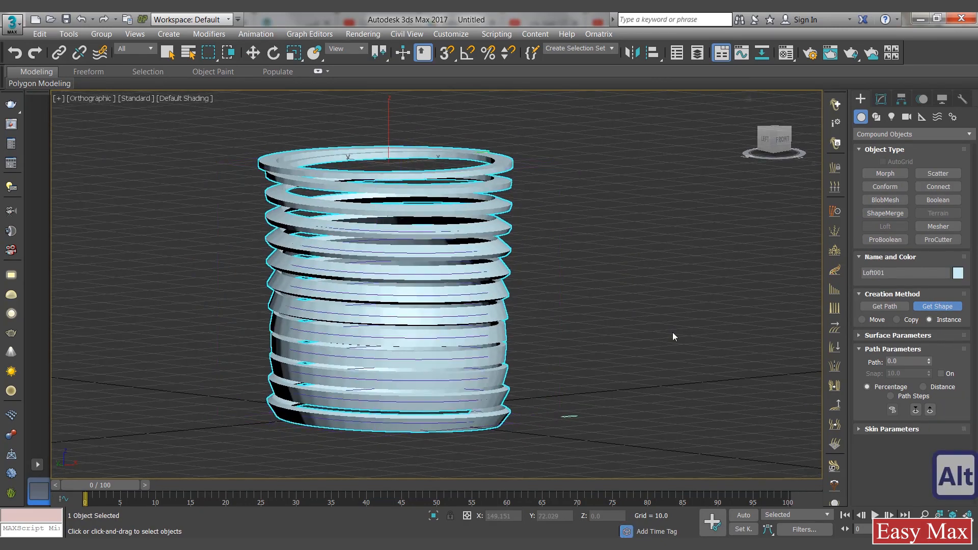
key("w")
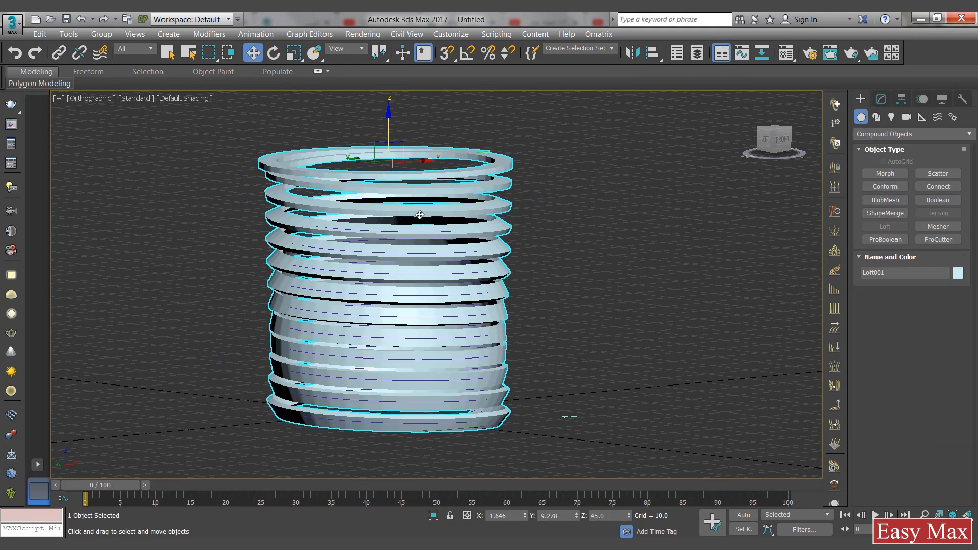
left_click(881, 99)
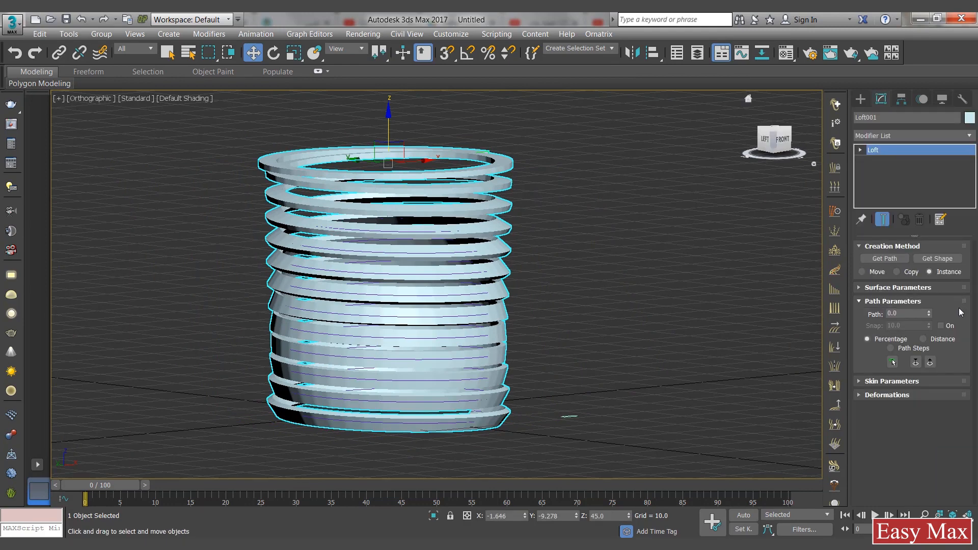
left_click(905, 287)
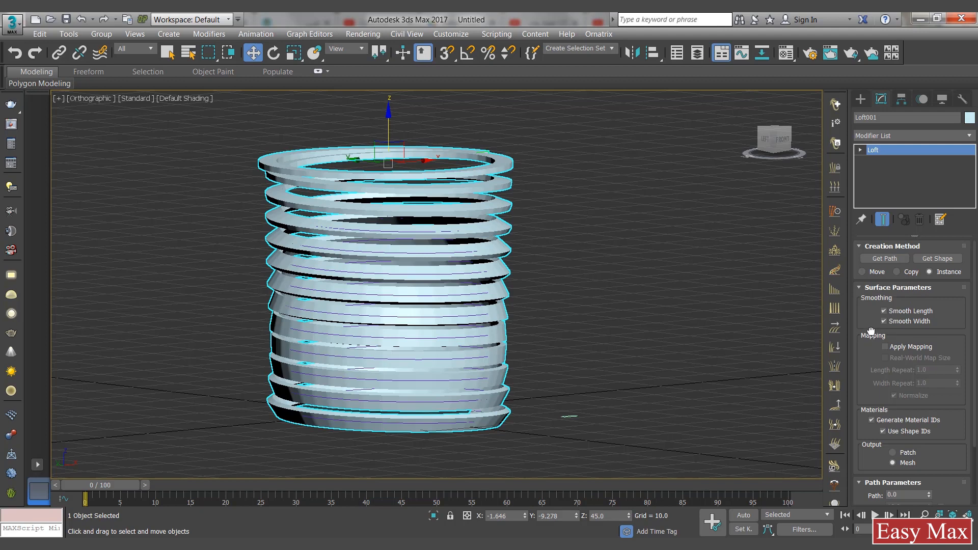
left_click_drag(871, 331, 872, 250)
left_click(890, 486)
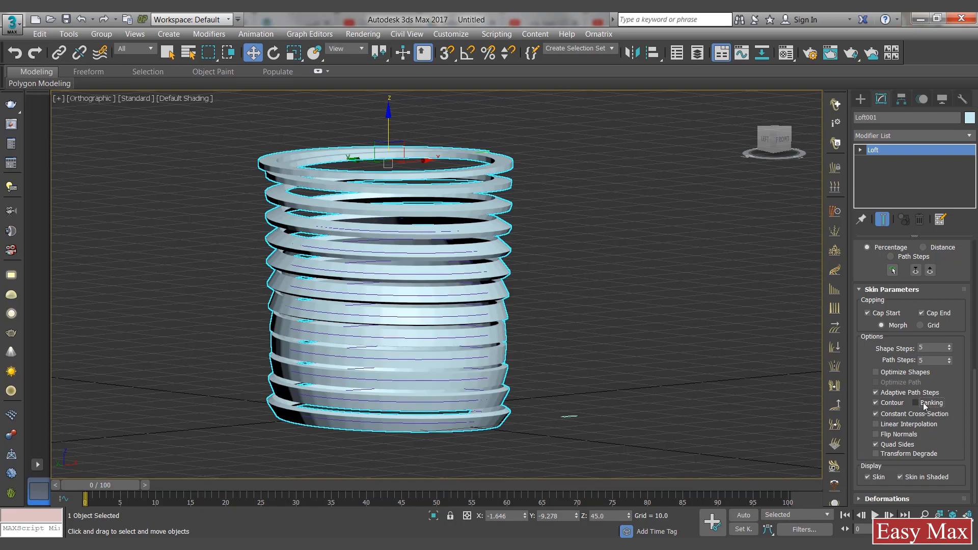
left_click(915, 403)
middle_click_drag(603, 399, 558, 270, "alt")
middle_click_drag(614, 301, 626, 284, "alt")
scroll(522, 322, "up", 2)
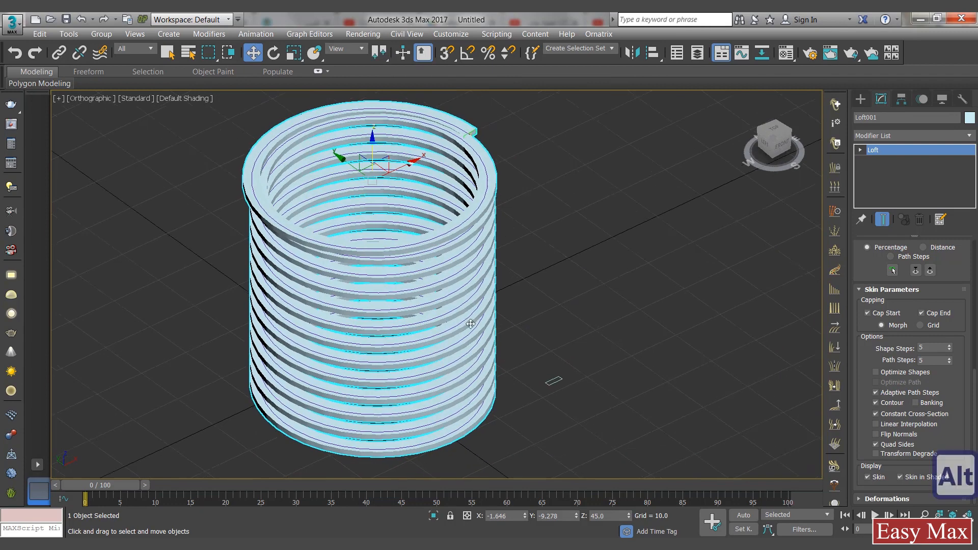
Thin the lofted walkway by trying a Length of 0.4 on its profile rectangle and settling on 0.3.
scroll(517, 349, "up", 3)
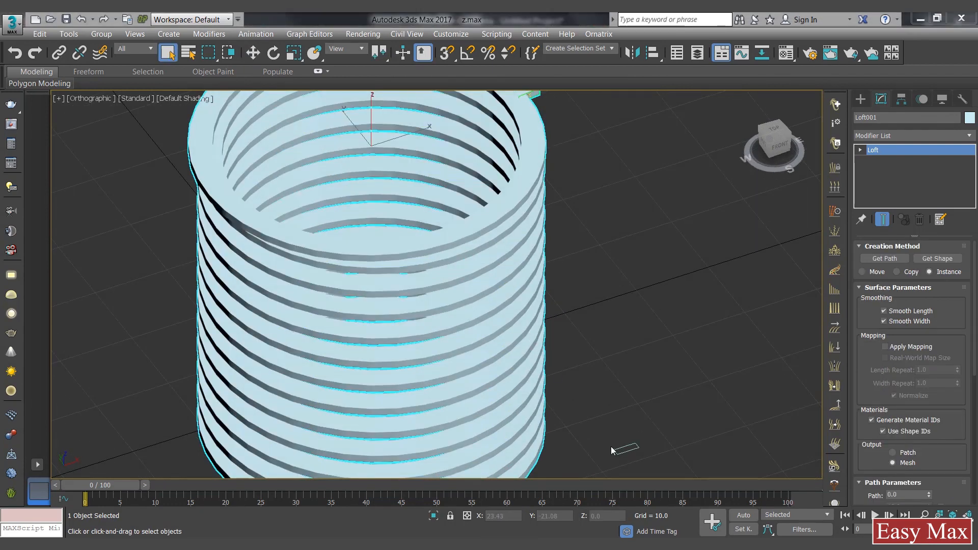
left_click(627, 449)
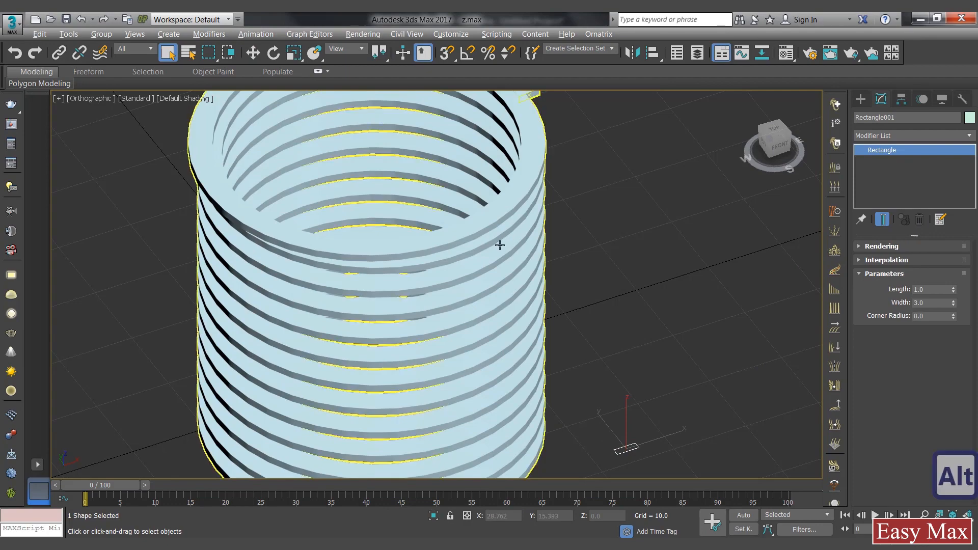
middle_click_drag(501, 245, 509, 209, "alt")
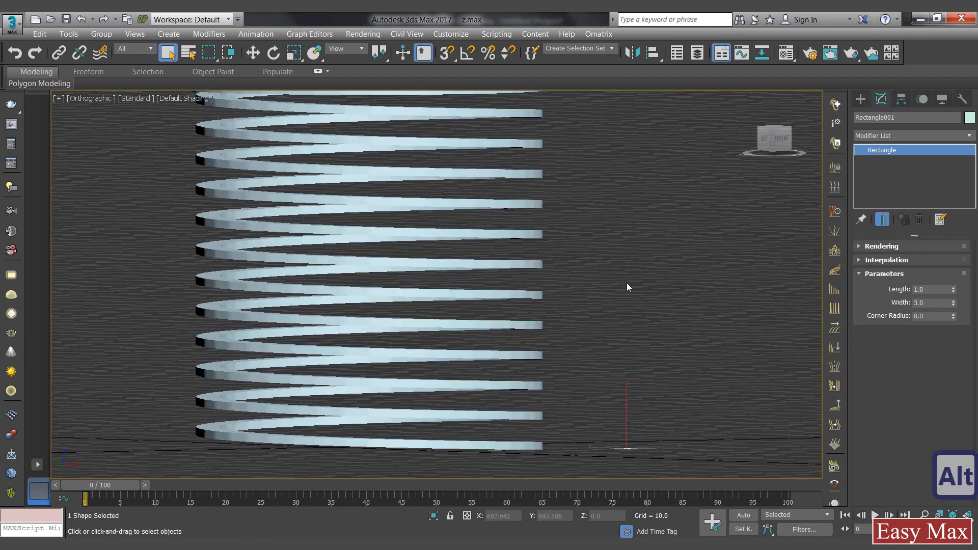
double_click(931, 289)
type(".4")
key("Return")
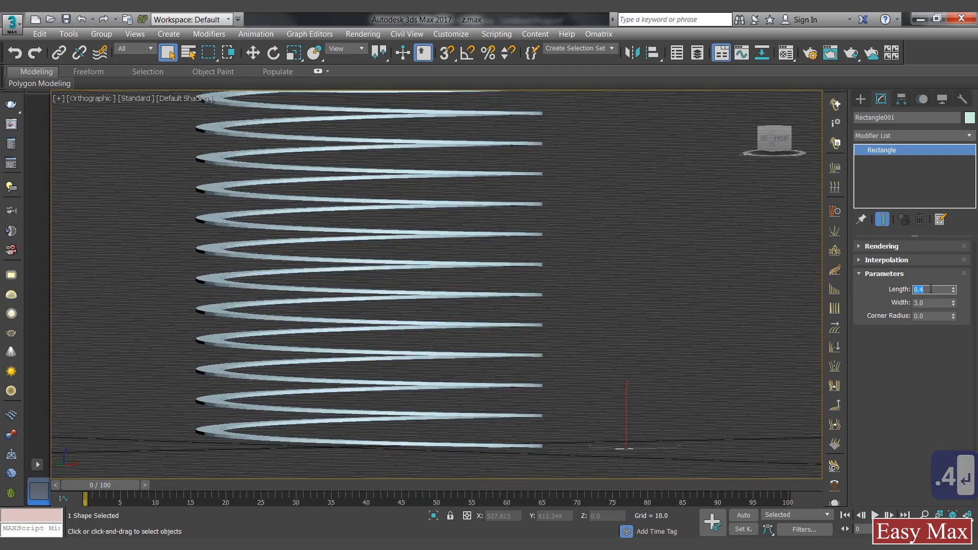
type(".3")
key("Return")
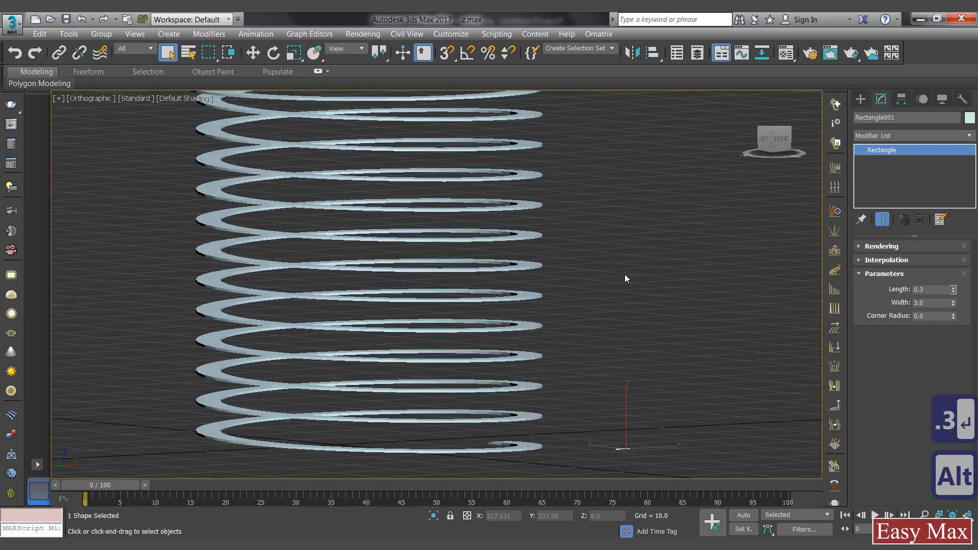
Try a Width of 2.5 on the profile rectangle, and restore it to 3.
middle_click_drag(625, 274, 641, 287, "alt")
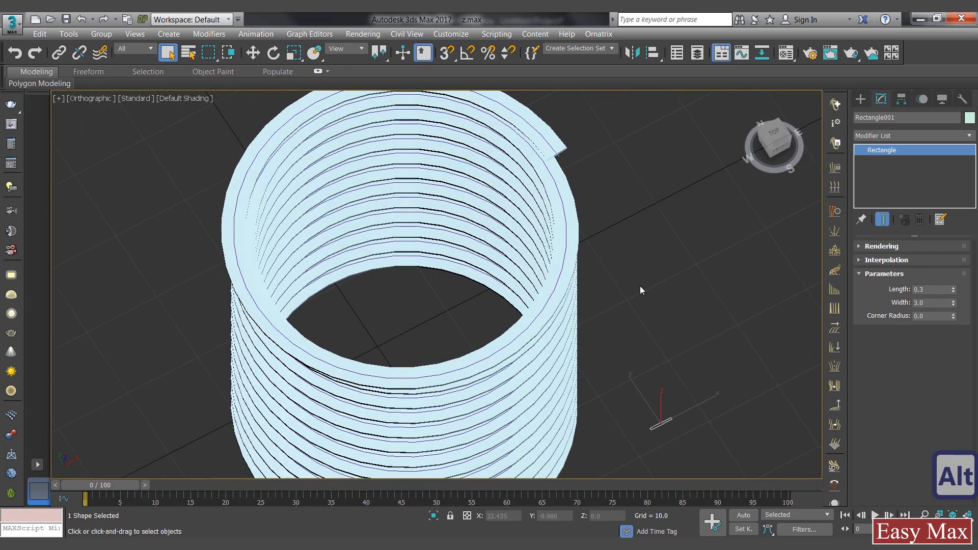
double_click(934, 302)
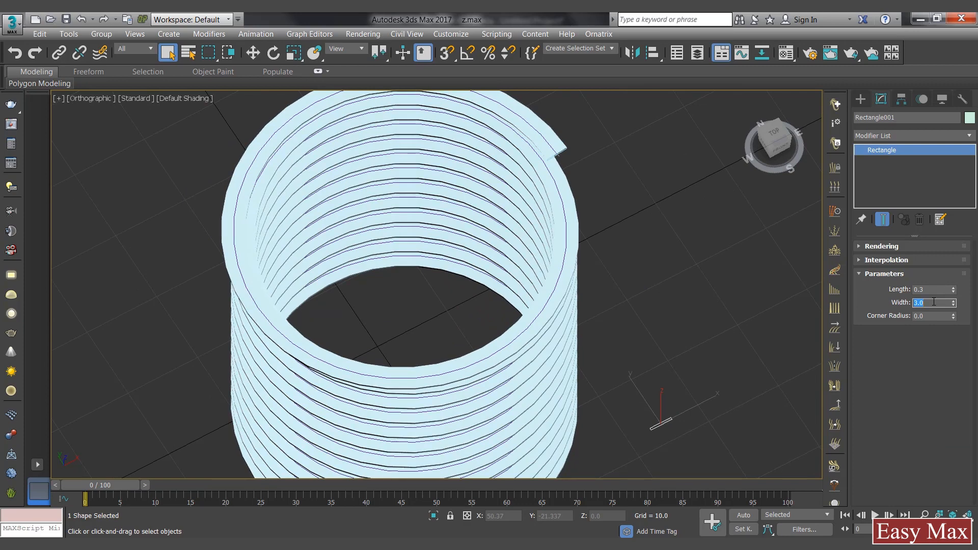
type("2.5")
key("Return")
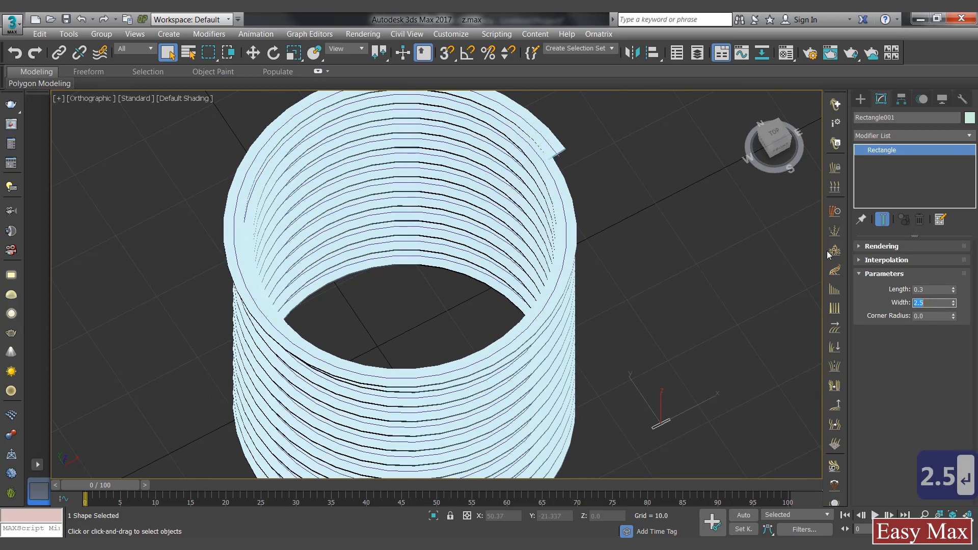
type("3")
key("Return")
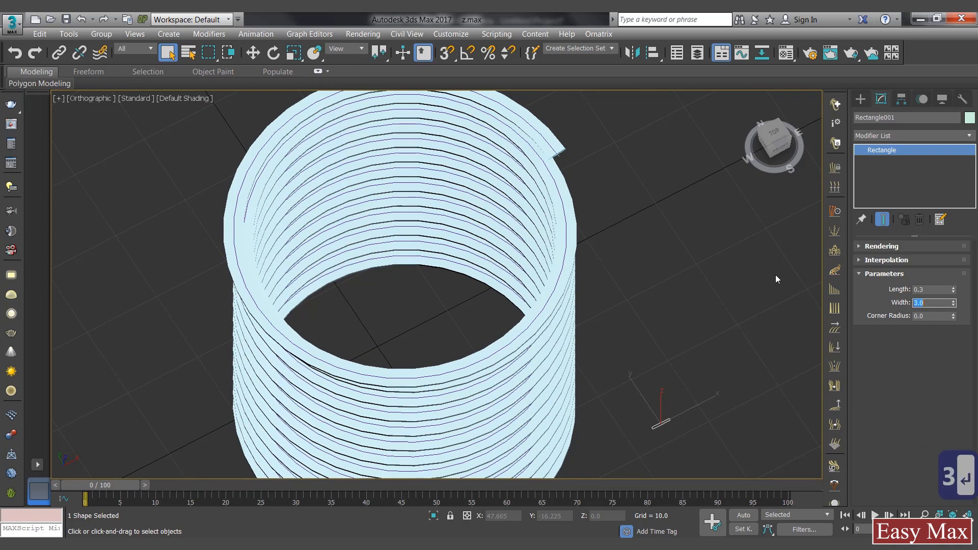
Examine the top ring of the lofted walkway and the joint where it meets the spiral.
middle_click_drag(596, 180, 554, 256, "alt")
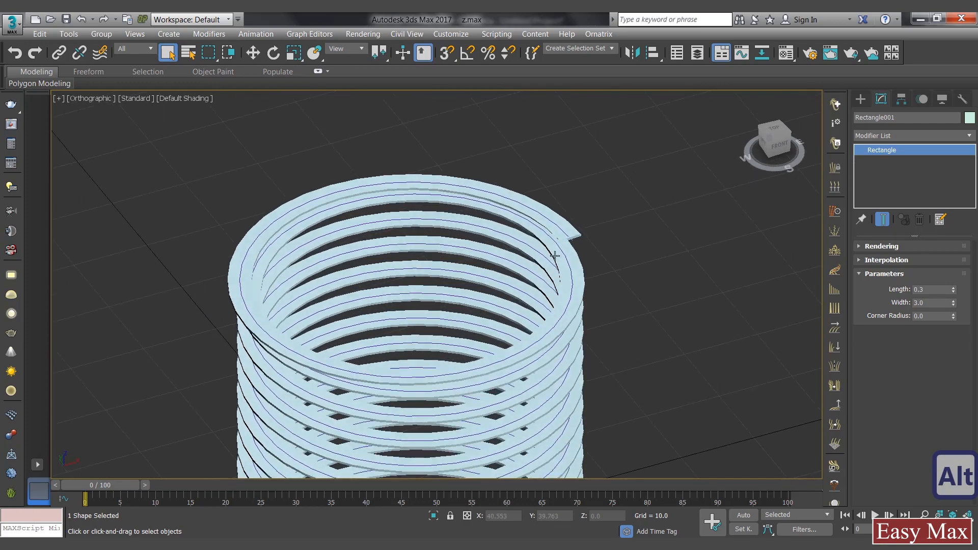
scroll(555, 239, "up", 5)
scroll(503, 203, "down", 2)
middle_click_drag(486, 203, 605, 242)
scroll(605, 242, "down", 4)
middle_click_drag(637, 295, 520, 266, "alt")
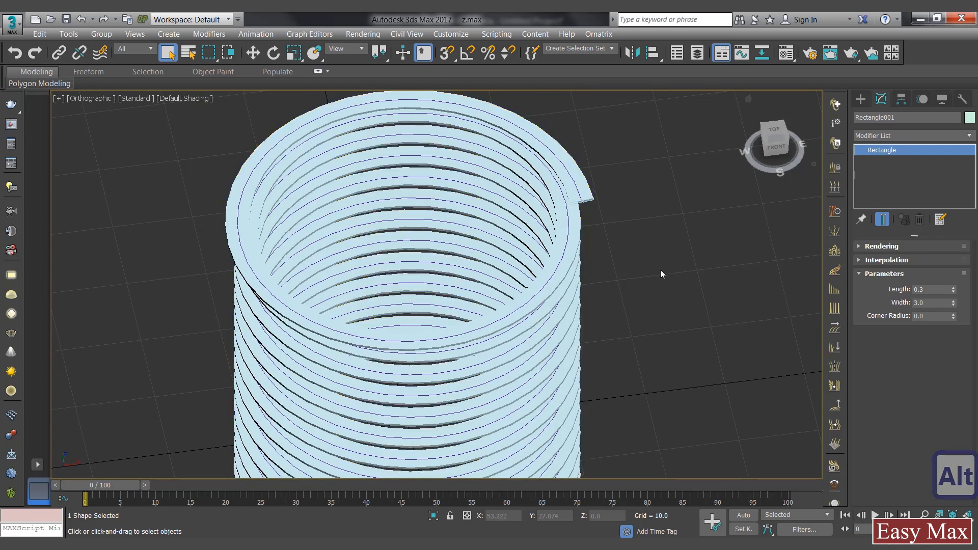
Add an Edit Poly modifier to the lofted walkway and activate its edge level.
left_click(885, 135)
scroll(885, 137, "down", 1)
type("ed")
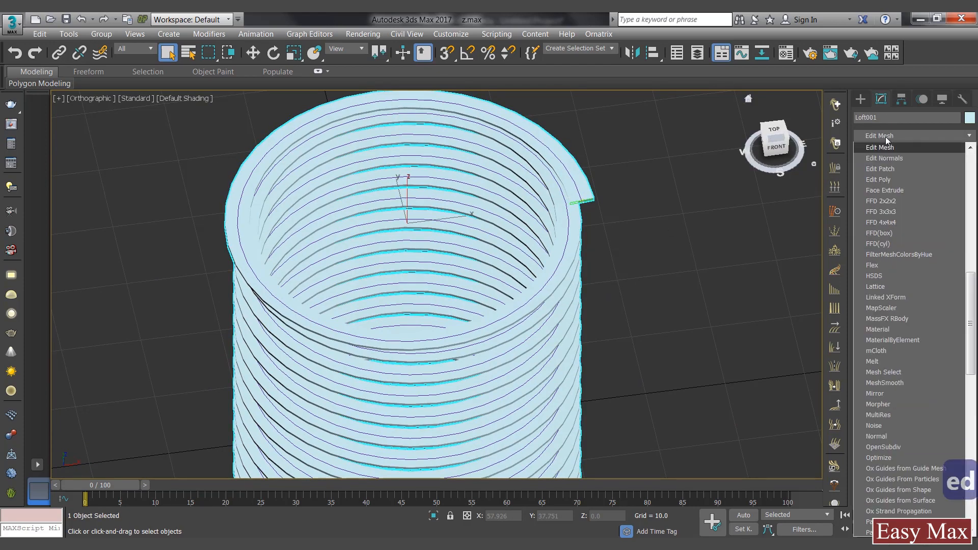
left_click(870, 179)
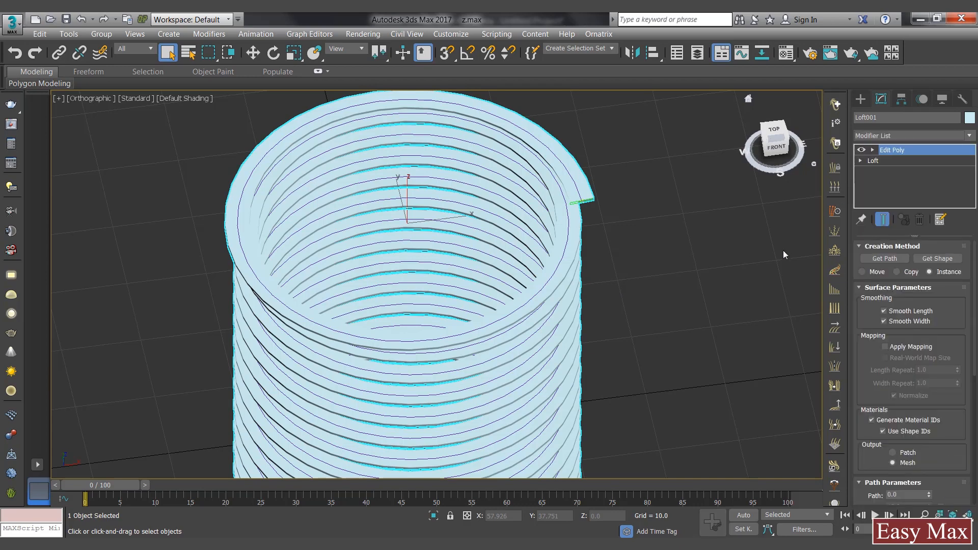
middle_click_drag(666, 263, 684, 236)
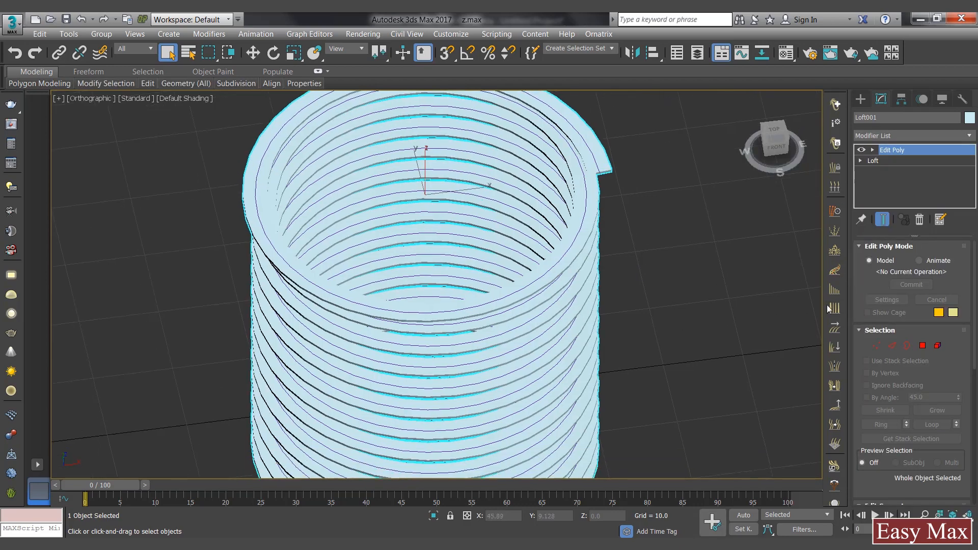
left_click(892, 345)
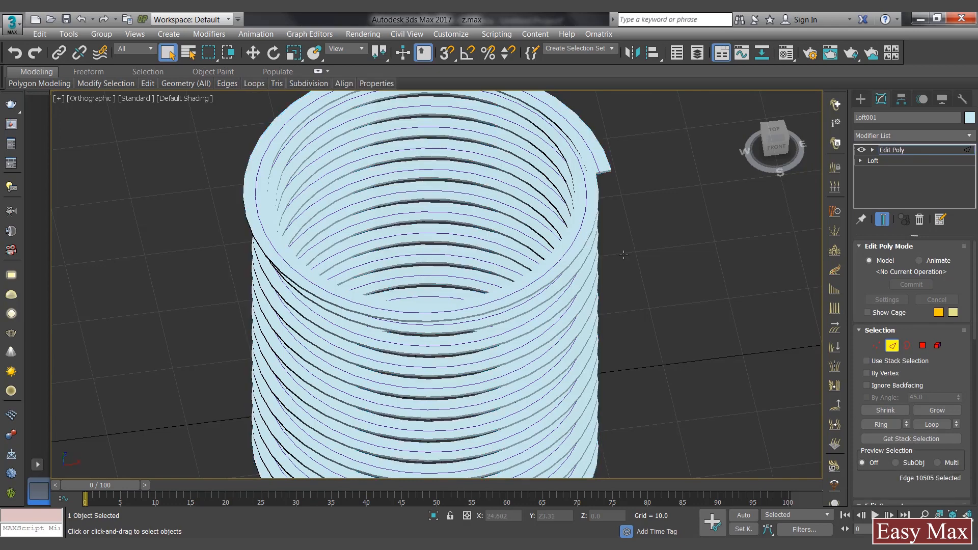
Show the walkway in wireframe near the top ring's end and check the railings in the reference photos.
scroll(580, 221, "up", 5)
key("w")
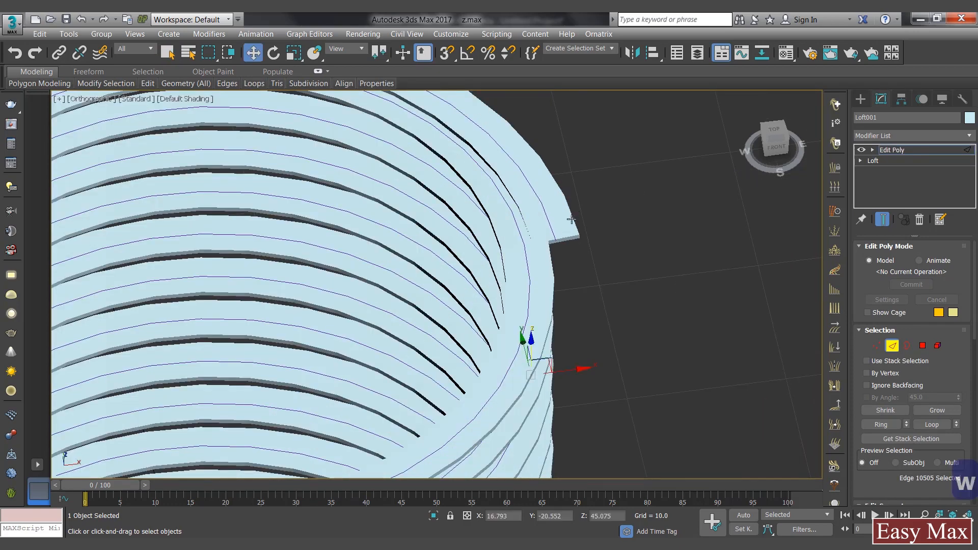
scroll(571, 220, "up", 2)
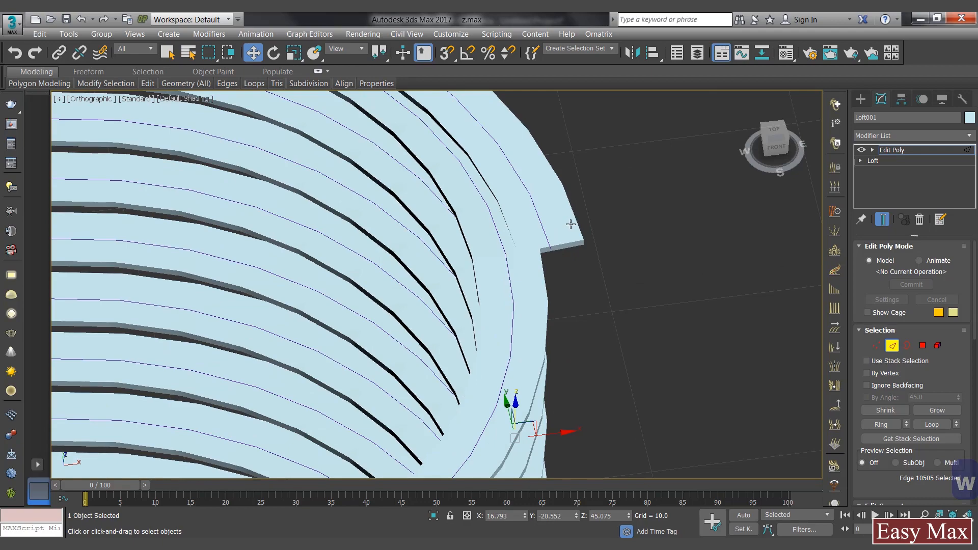
key("F3")
scroll(566, 214, "up", 2)
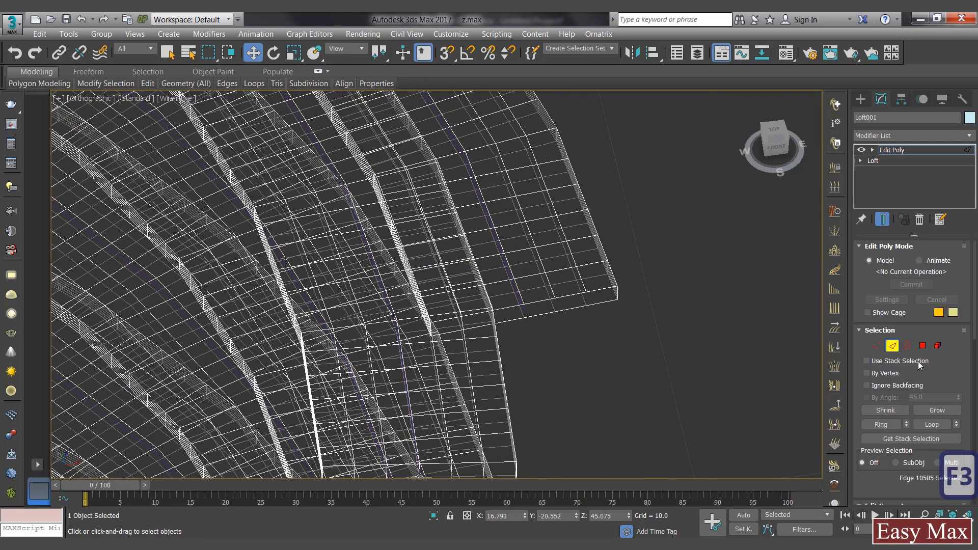
scroll(963, 270, "down", 6)
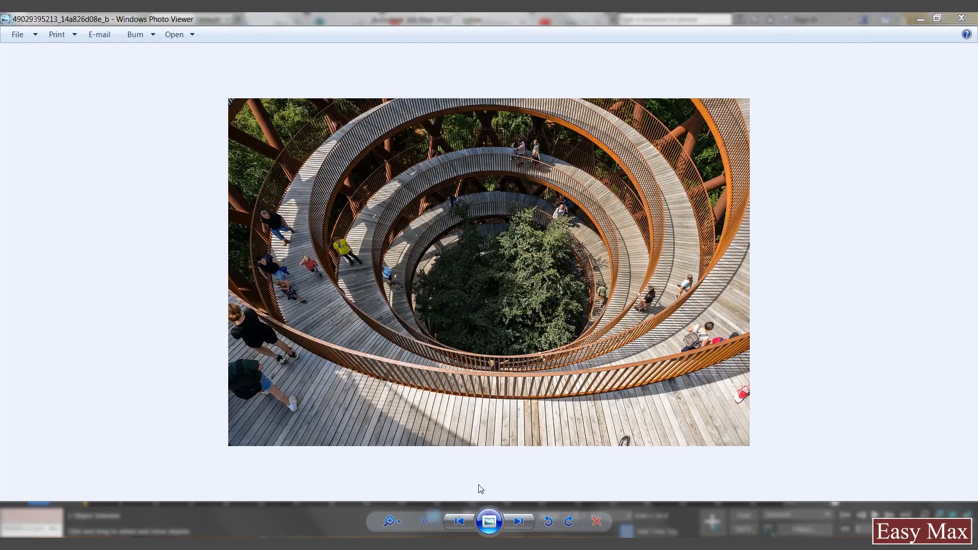
left_click(519, 521)
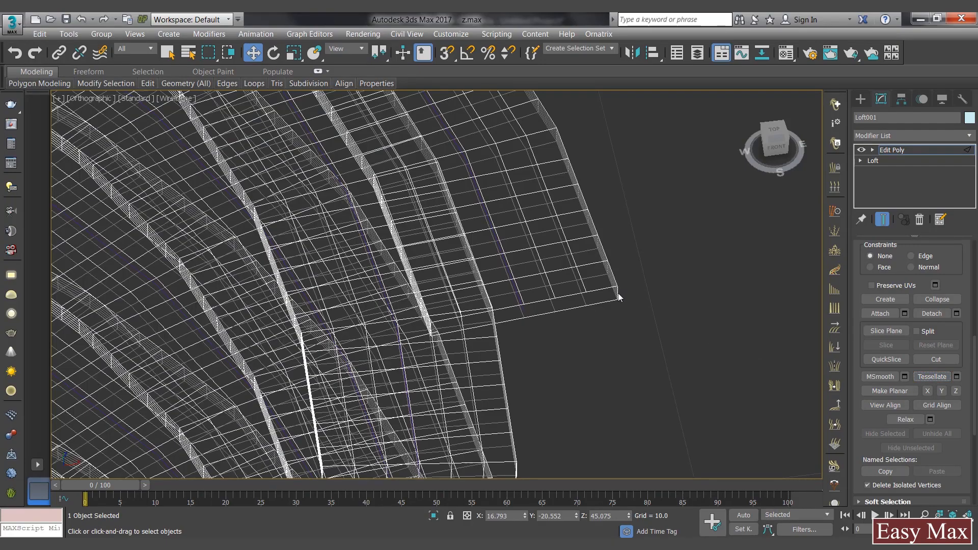
Select the walkway's entire upper outer edge loop at edge level.
left_click(889, 150)
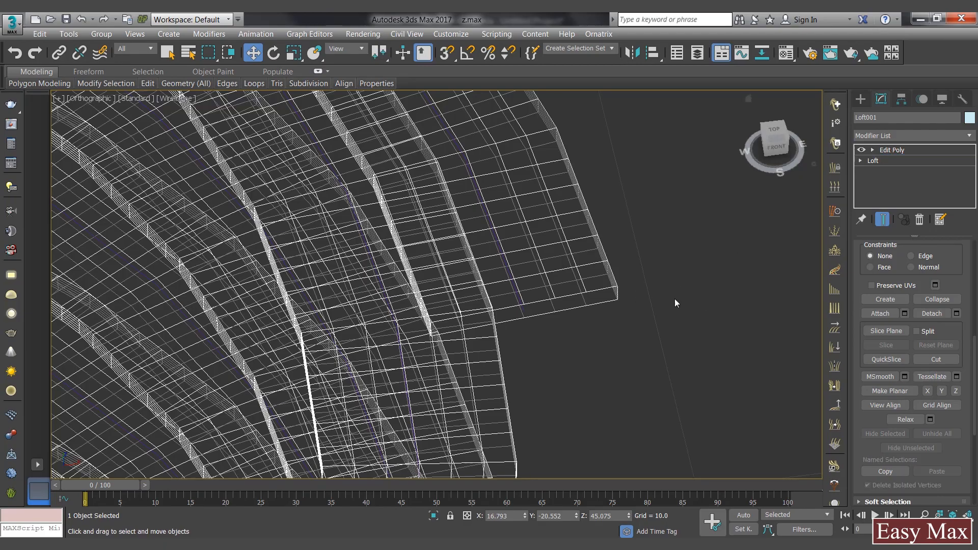
scroll(938, 357, "up", 2)
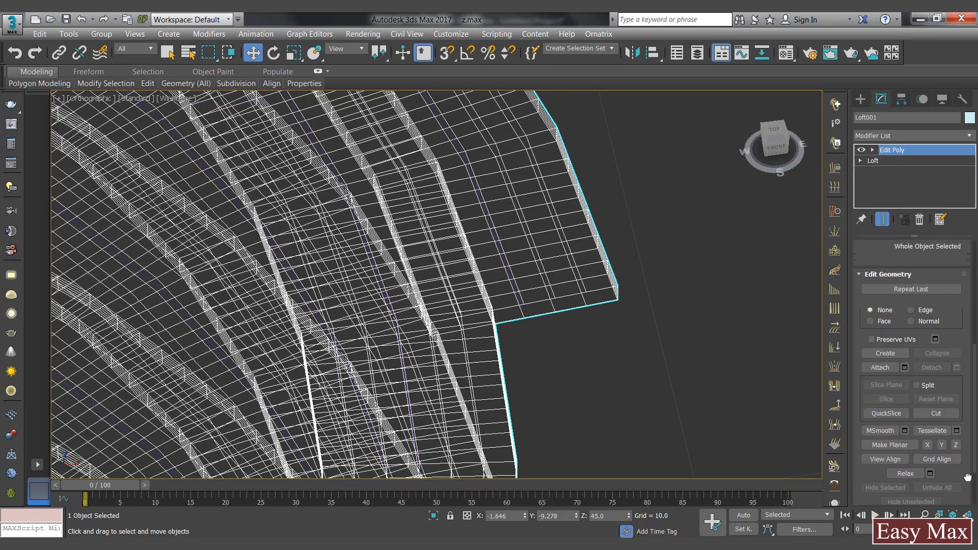
left_click(934, 407)
middle_click_drag(676, 302, 627, 279, "alt")
middle_click_drag(589, 345, 595, 299, "alt")
scroll(594, 299, "up", 2)
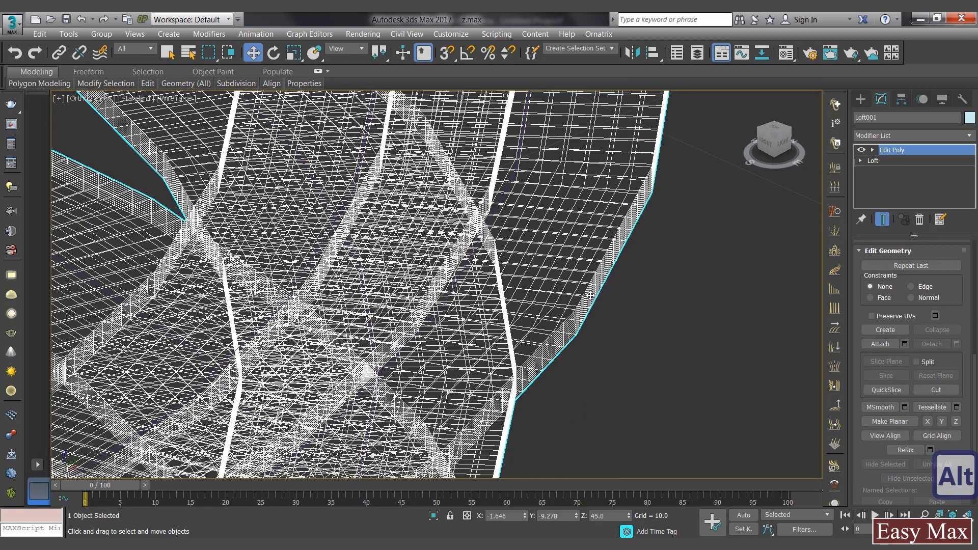
left_click(873, 150)
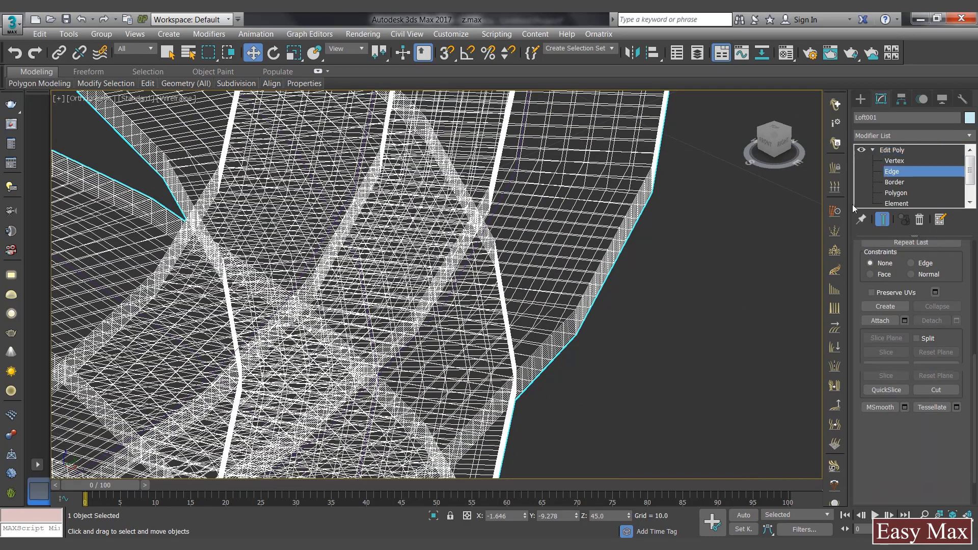
key("2")
scroll(566, 325, "up", 4)
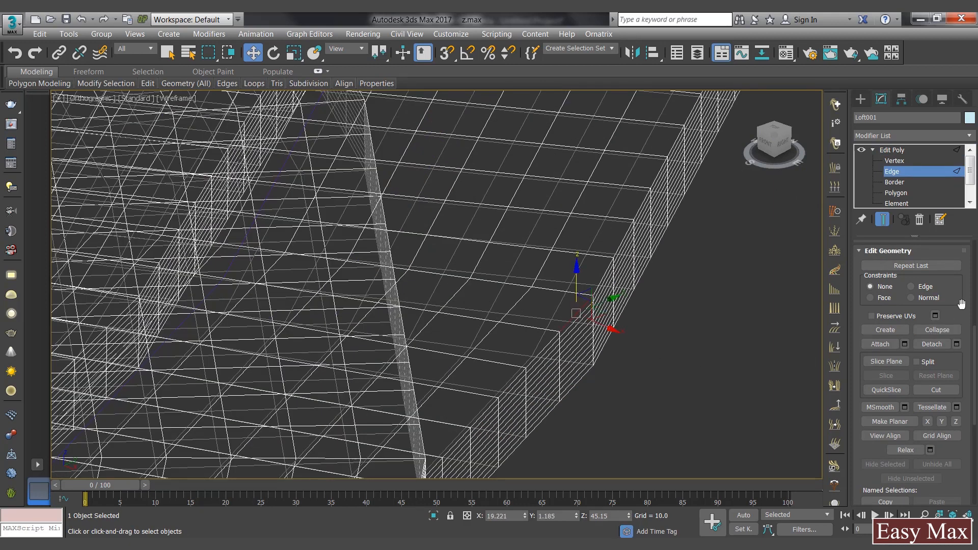
scroll(962, 304, "up", 5)
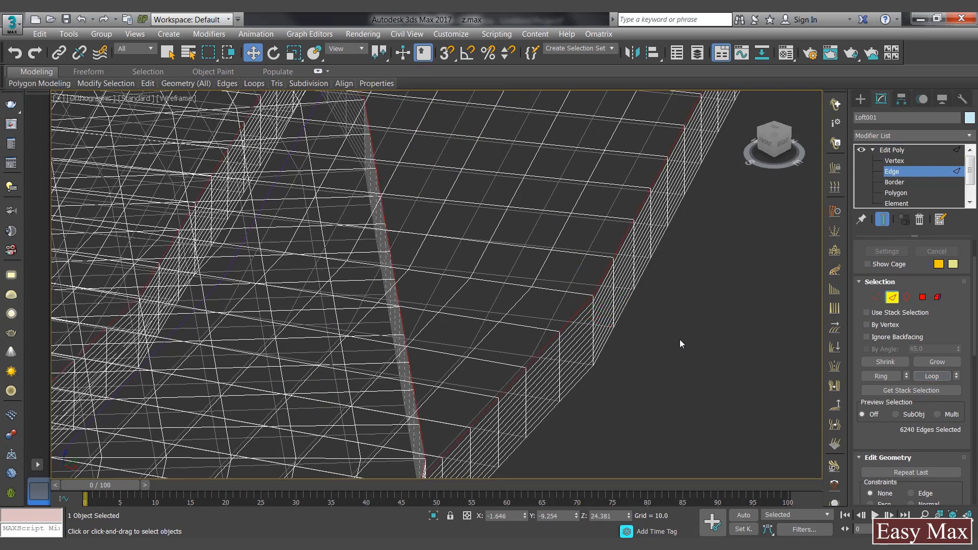
Create a shape from the selected outer edge loop of the walkway.
middle_click_drag(582, 255, 636, 229)
scroll(627, 234, "down", 3)
scroll(626, 233, "down", 2)
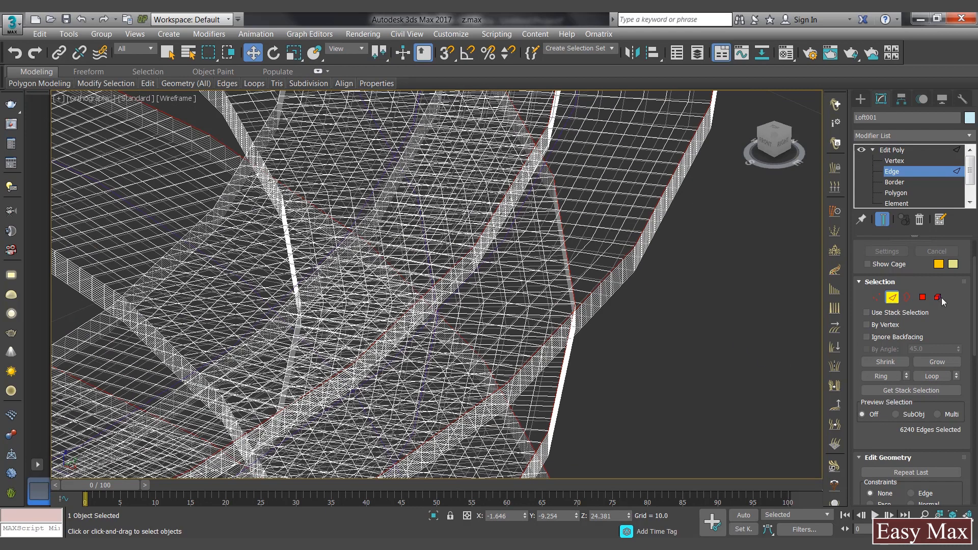
scroll(967, 254, "down", 10)
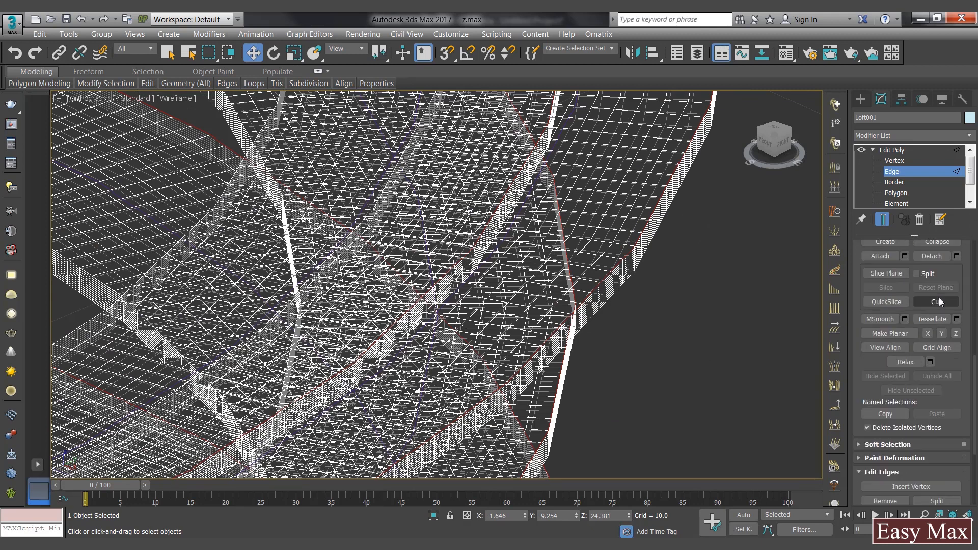
scroll(939, 308, "up", 1)
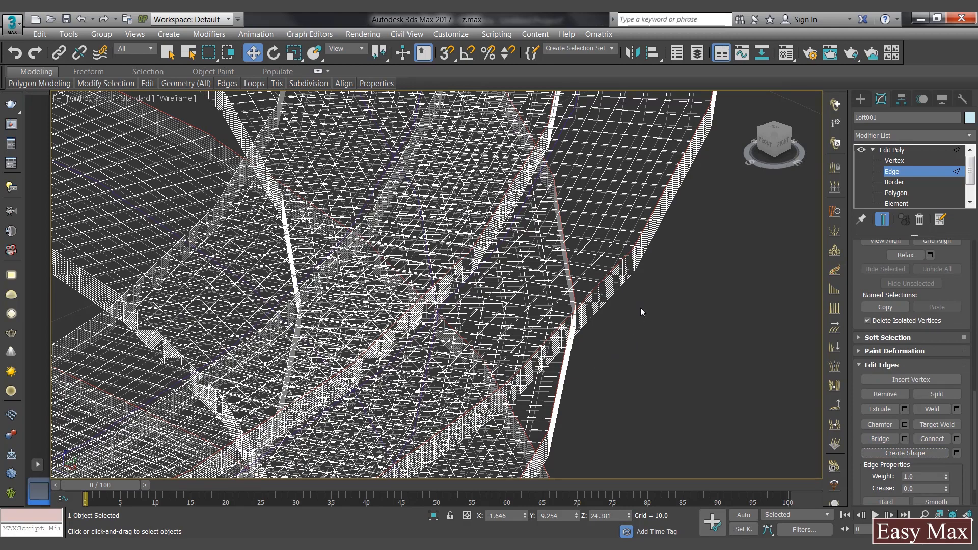
Select the walkway's entire upper inner edge loop.
middle_click_drag(655, 300, 771, 235)
middle_click_drag(286, 300, 570, 245)
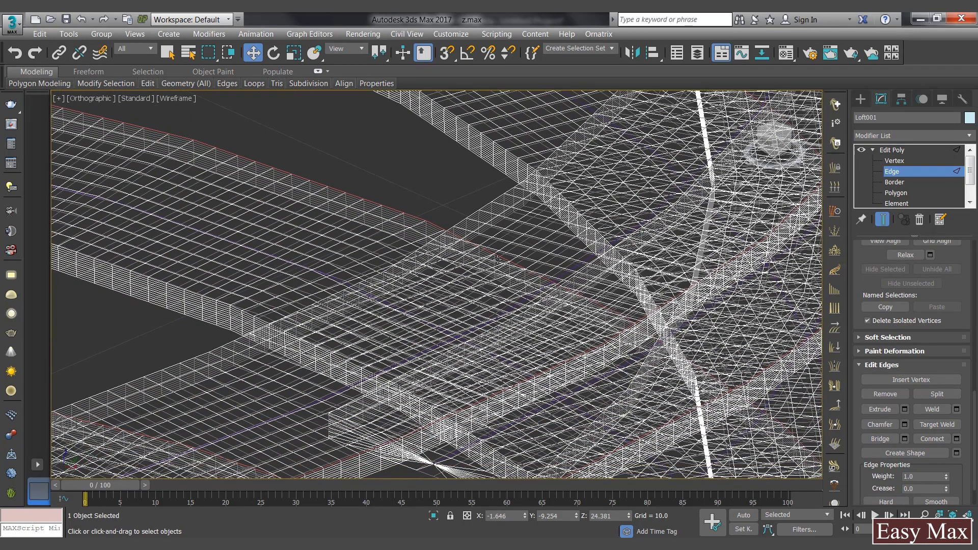
scroll(317, 321, "up", 5)
scroll(280, 345, "up", 4)
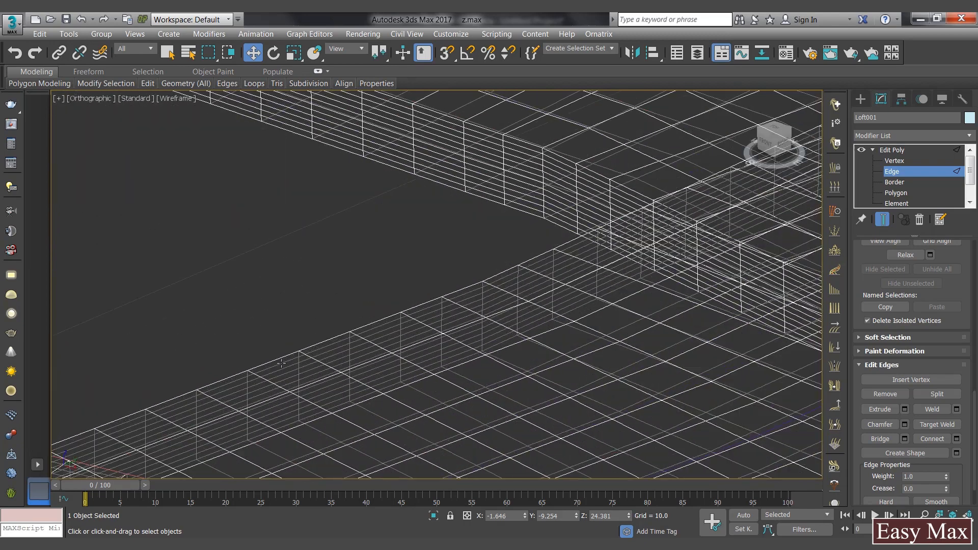
double_click(486, 376)
scroll(965, 293, "up", 5)
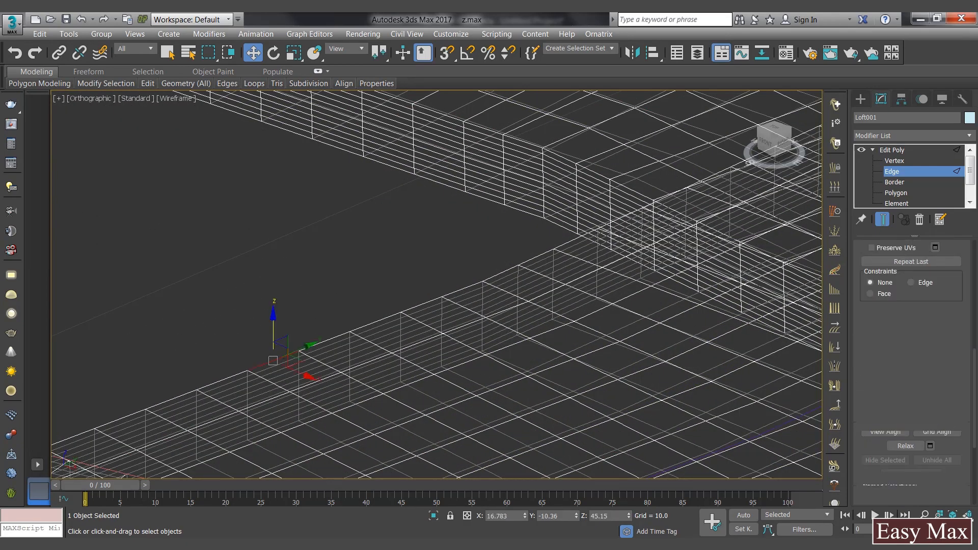
scroll(959, 319, "up", 4)
left_click(931, 347)
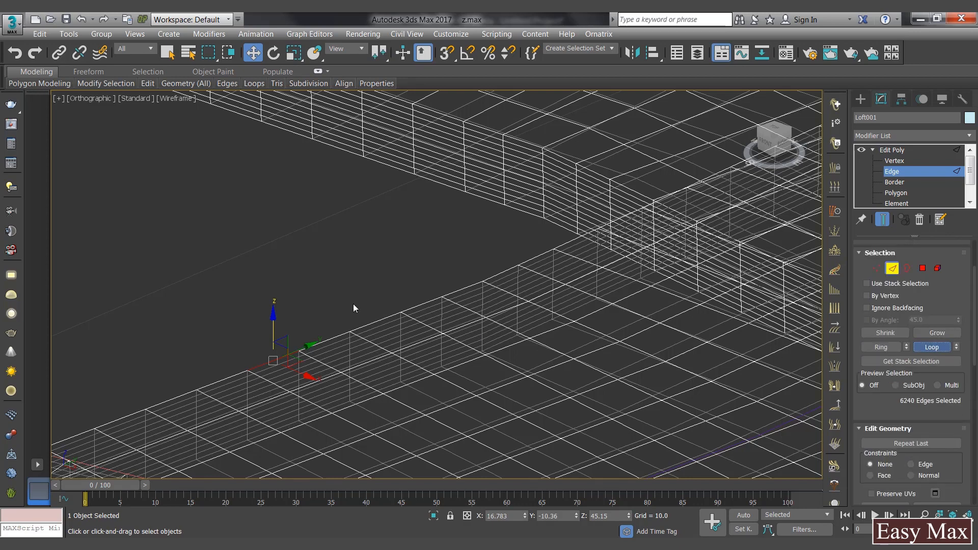
Create a shape from the selected inner edge loop and leave edge level.
scroll(357, 357, "down", 2)
scroll(401, 292, "down", 6)
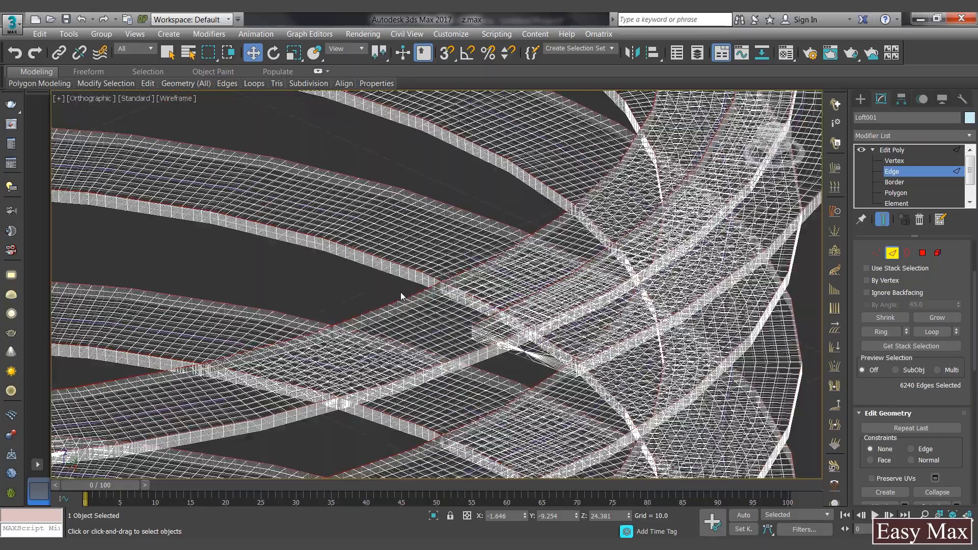
middle_click_drag(400, 292, 487, 281, "alt")
scroll(487, 282, "up", 8)
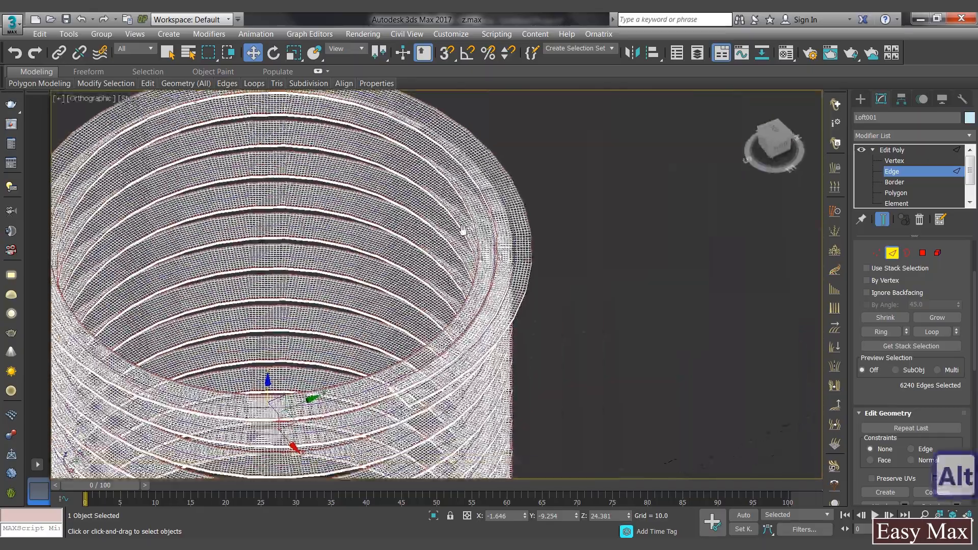
scroll(901, 382, "down", 6)
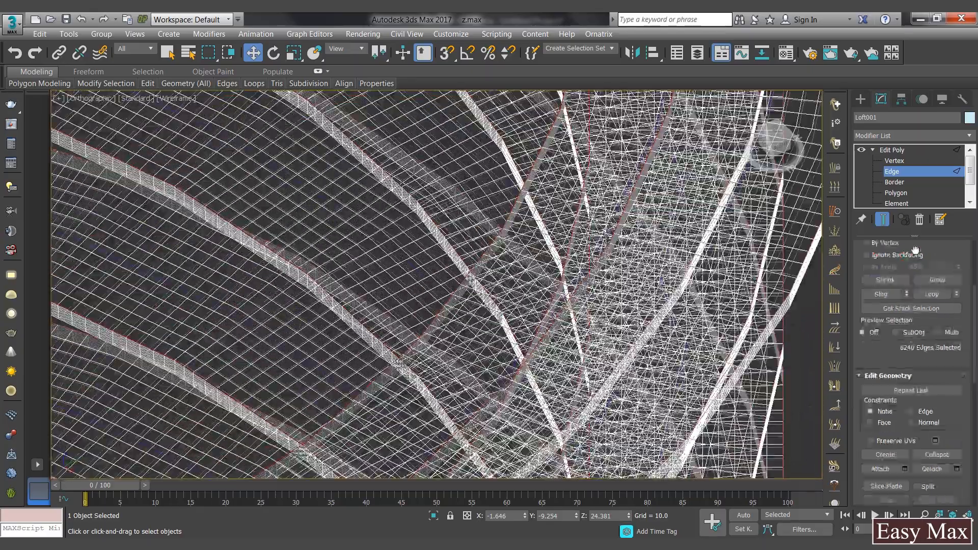
scroll(904, 402, "down", 2)
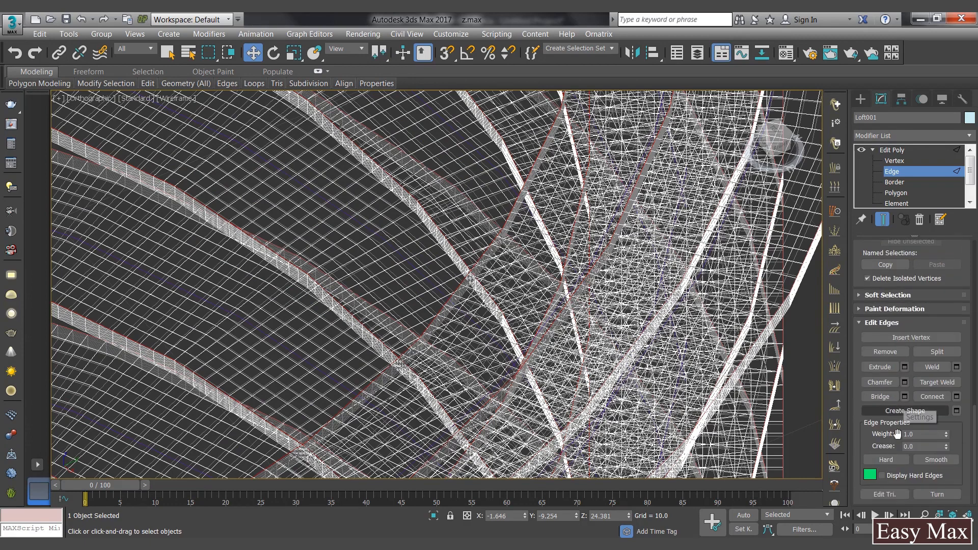
left_click(912, 410)
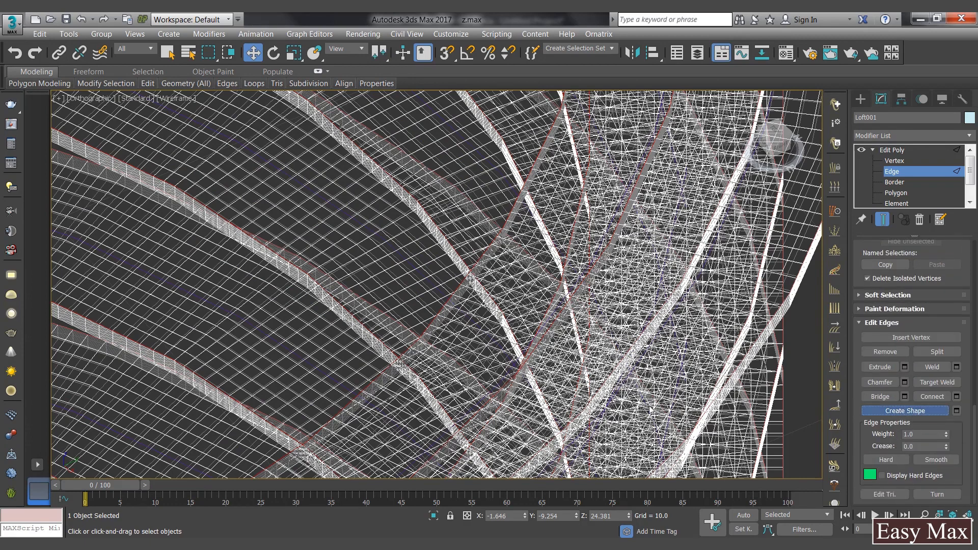
middle_click_drag(558, 290, 637, 336, "alt")
left_click(892, 172)
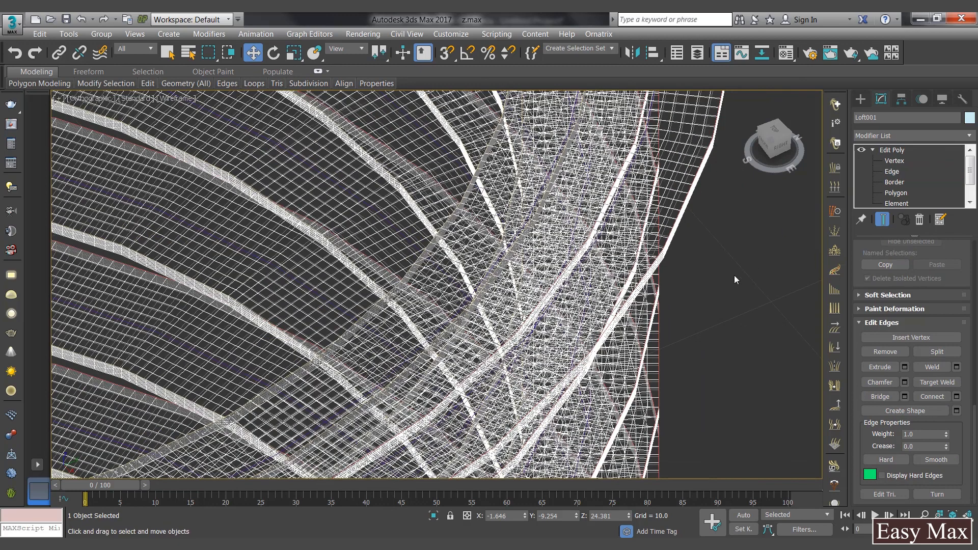
Return to shaded display, clone the outer edge spline as a Copy, and set the copy's Z position to 46.
key("F3")
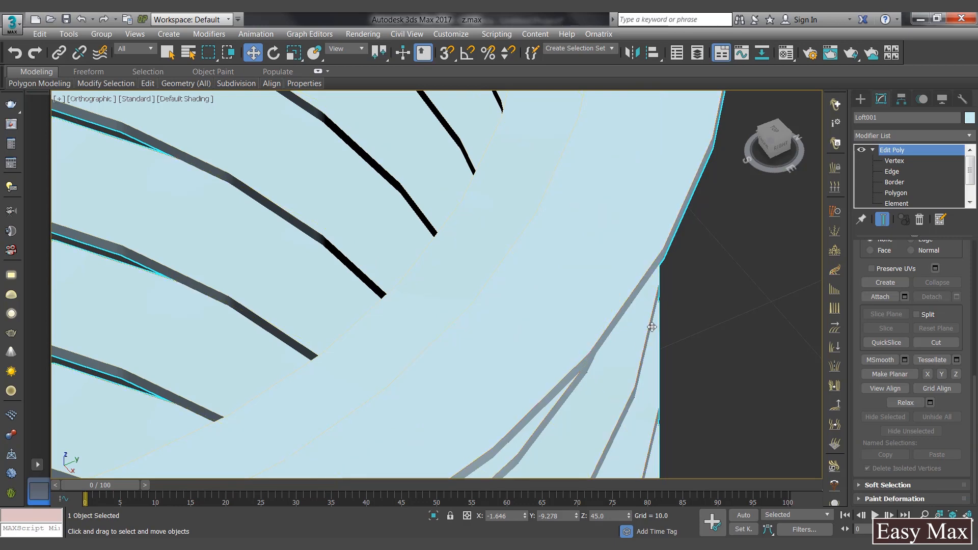
left_click(652, 327)
scroll(684, 308, "down", 4)
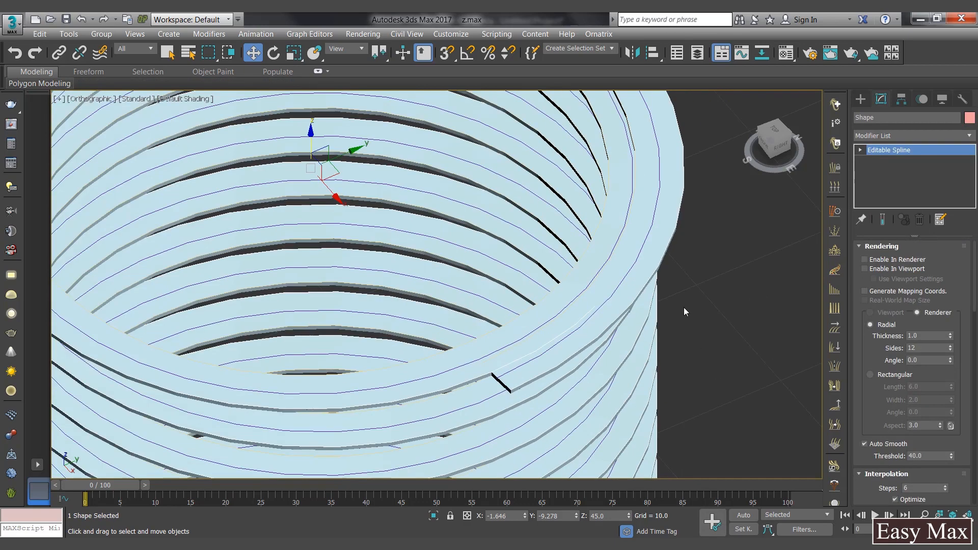
middle_click_drag(682, 322, 693, 295, "alt")
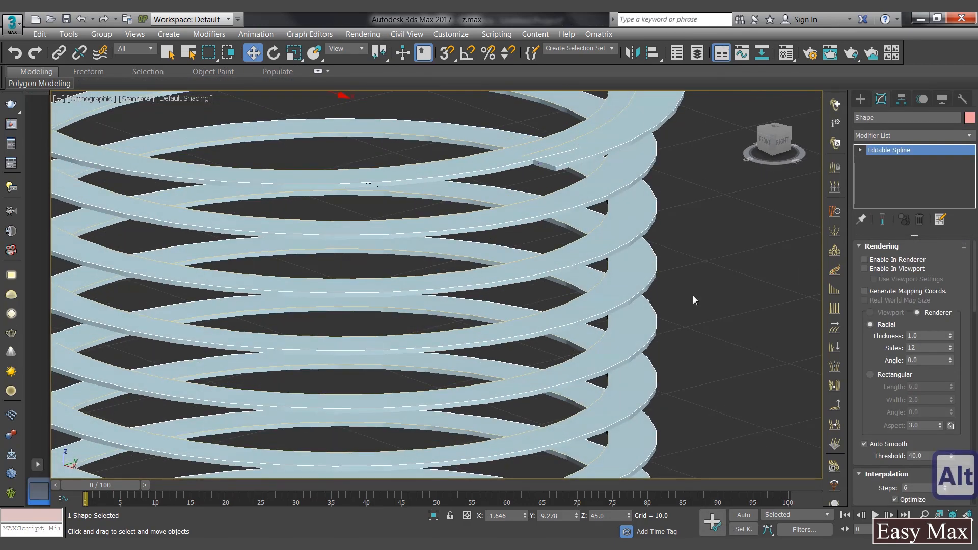
key("ctrl+c")
key("ctrl+v")
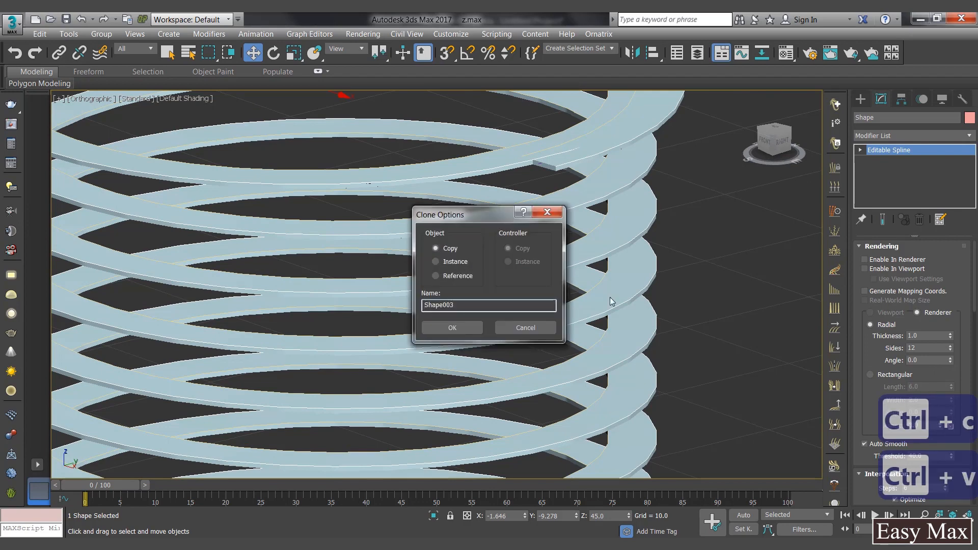
left_click(454, 328)
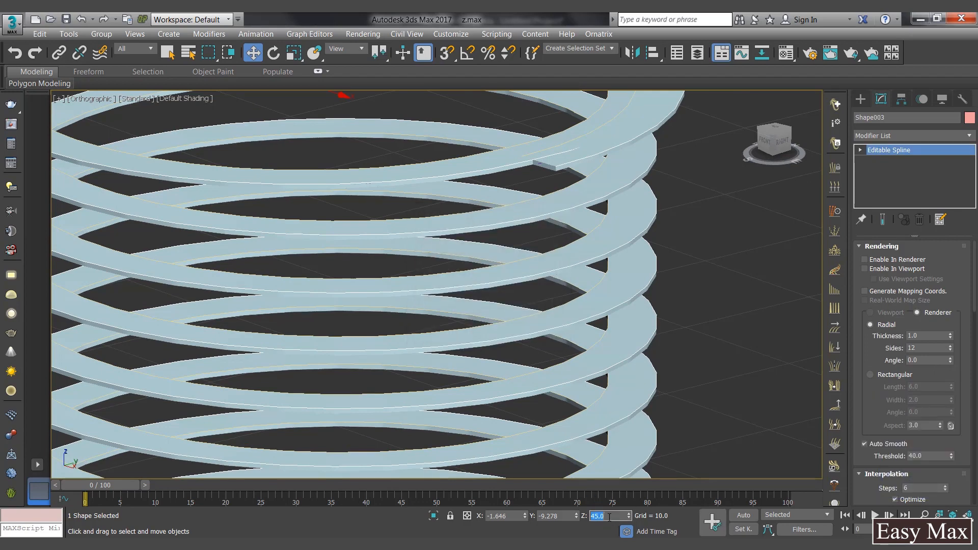
type("46")
key("Return")
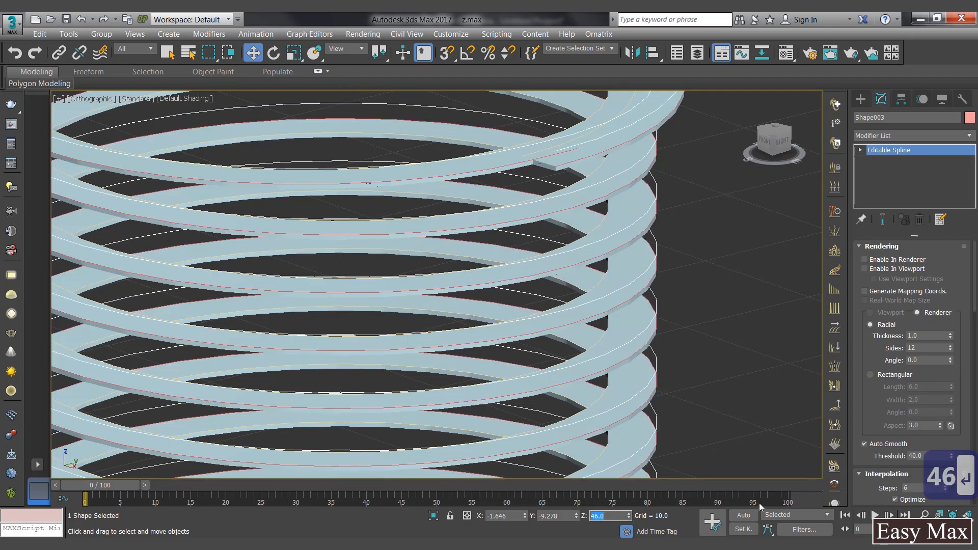
Attach the original outer edge spline to its raised copy.
left_click_drag(890, 416, 889, 260)
scroll(867, 386, "down", 5)
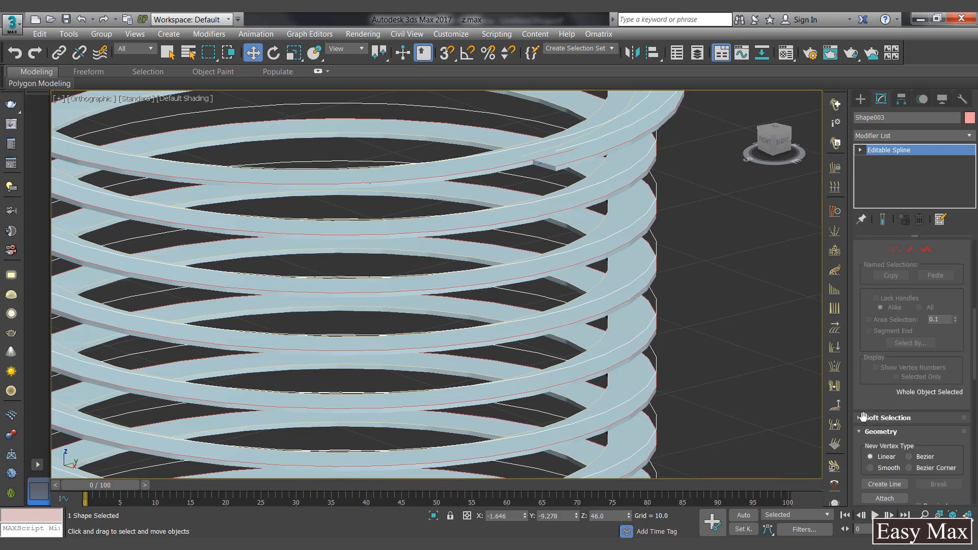
left_click(885, 499)
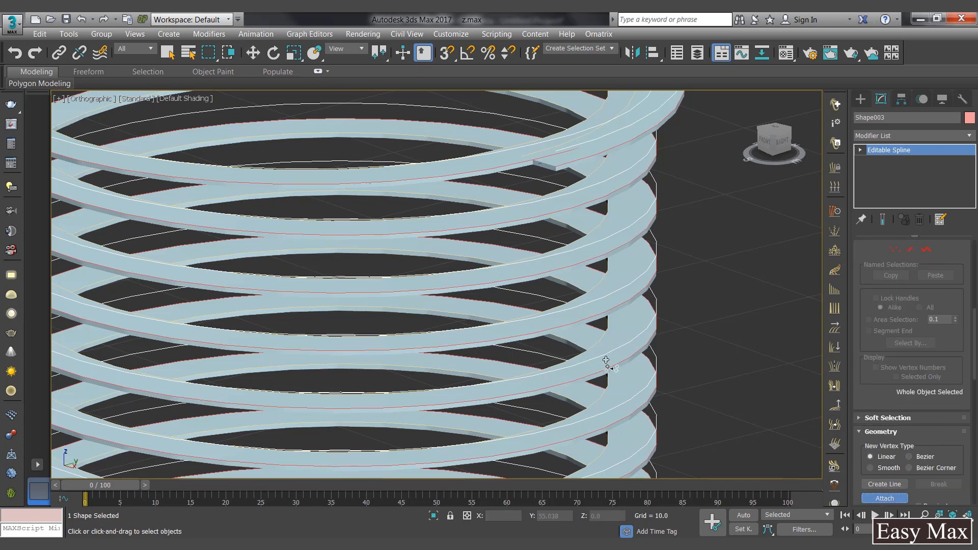
left_click(640, 285)
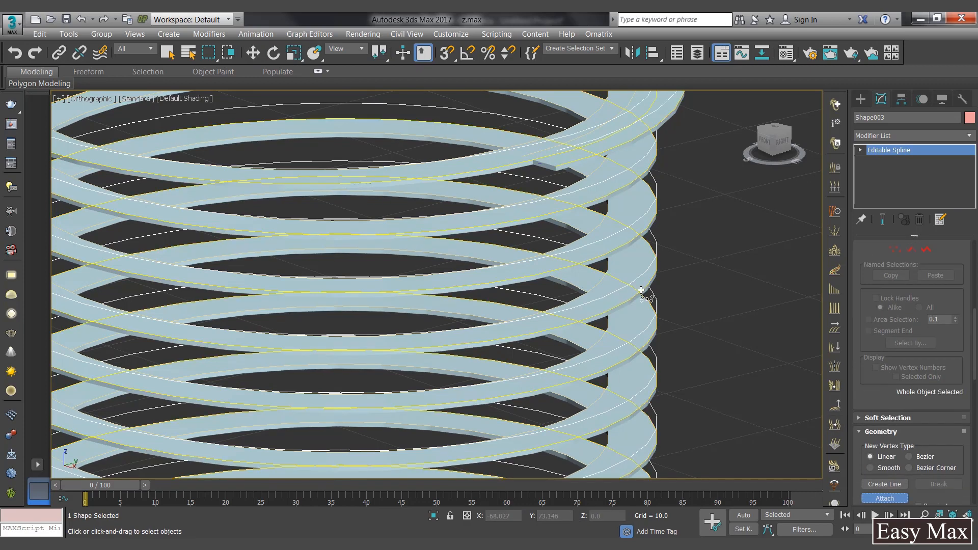
left_click(878, 500)
scroll(637, 252, "up", 5)
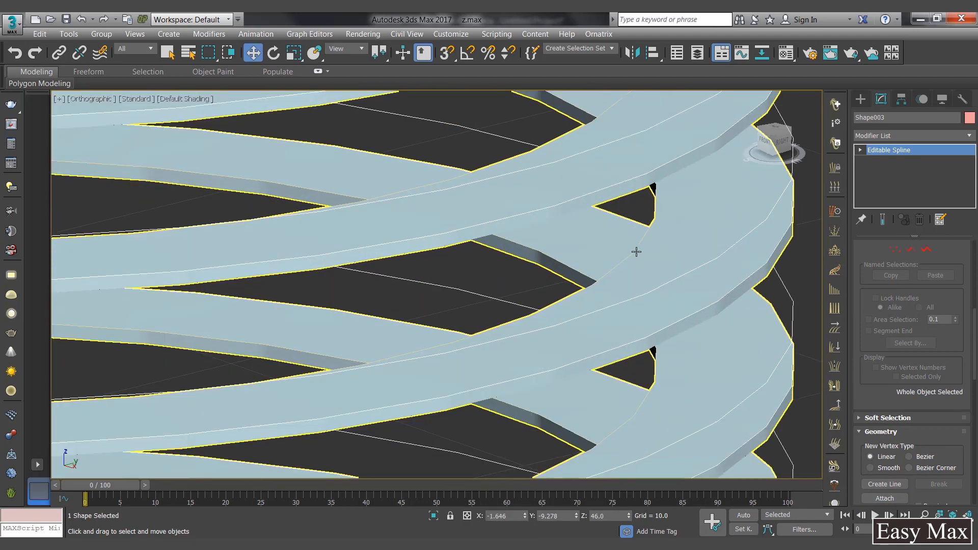
Clone the walkway's inner edge spline as a Copy.
left_click(614, 265)
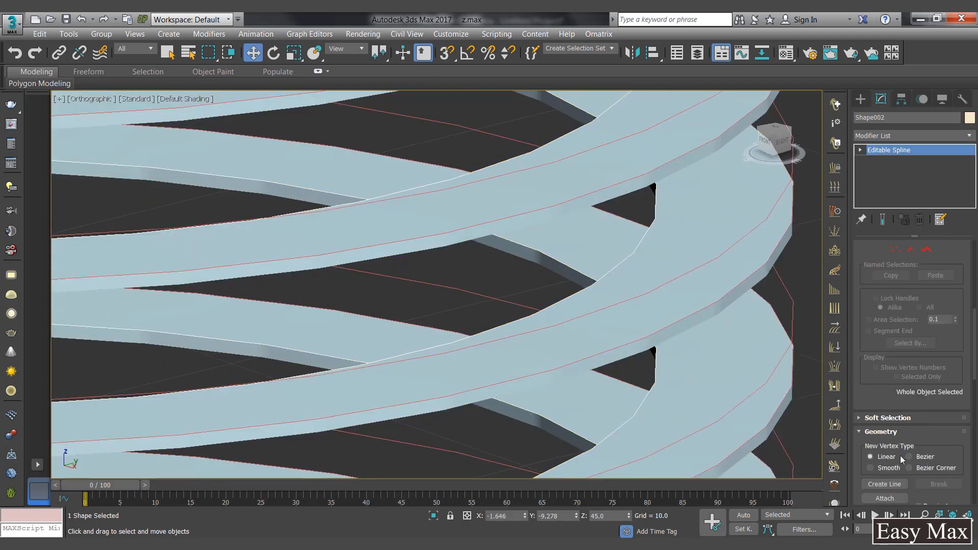
key("ctrl+c")
key("ctrl+v")
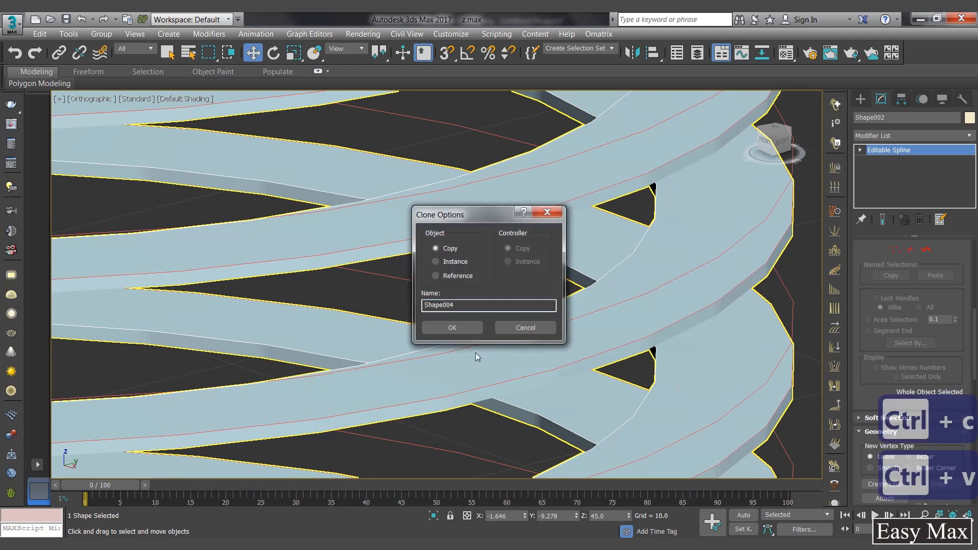
left_click(451, 328)
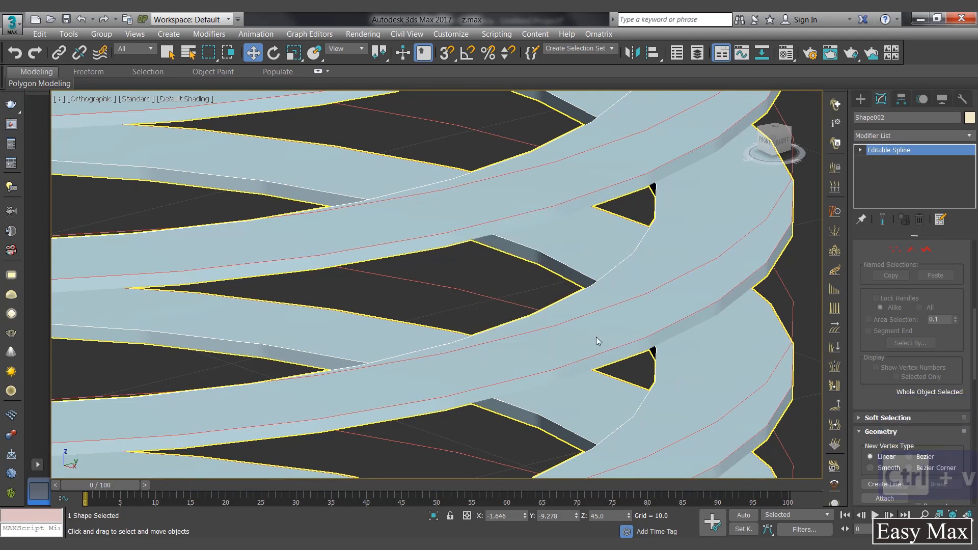
Set the inner edge copy's Z position to 46 and attach the original inner edge spline to it.
left_click(886, 499)
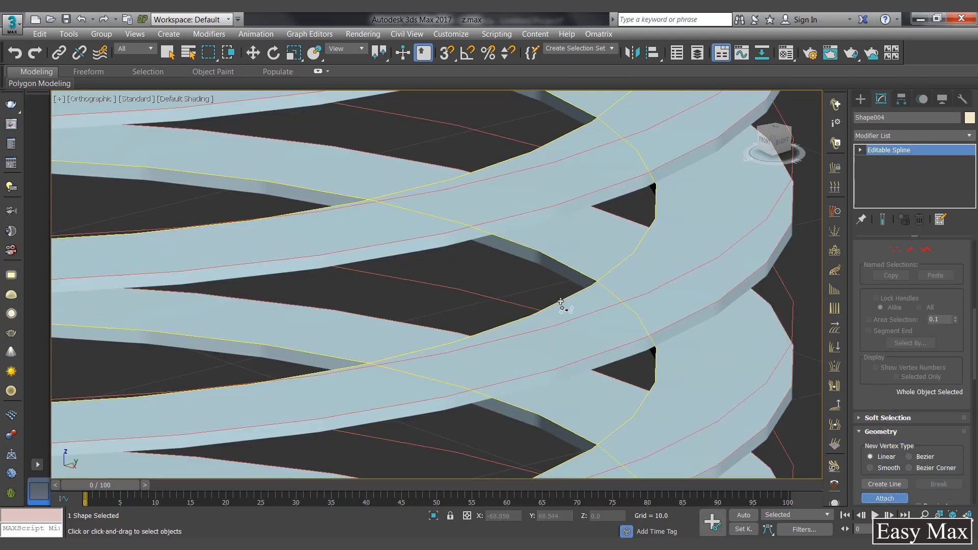
left_click(885, 498)
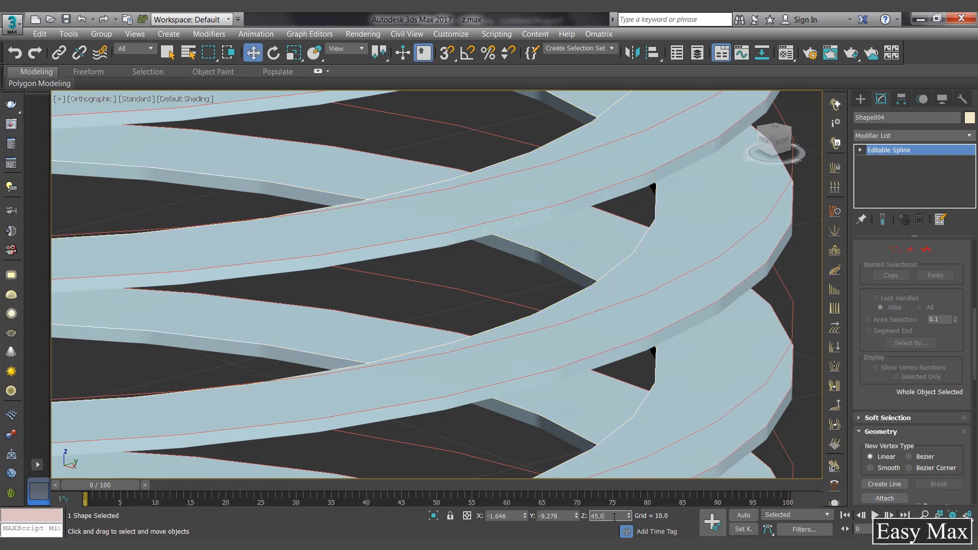
type("46")
key("Return")
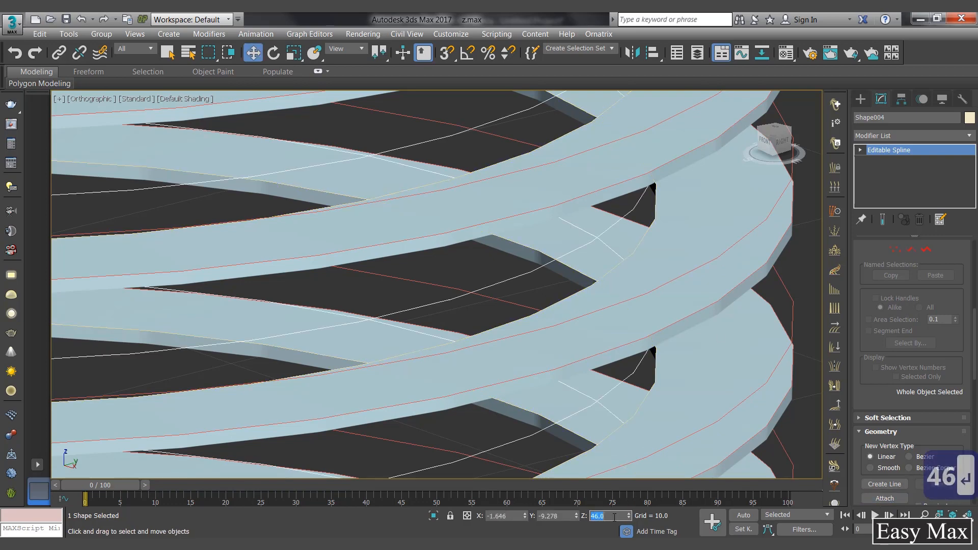
left_click(885, 498)
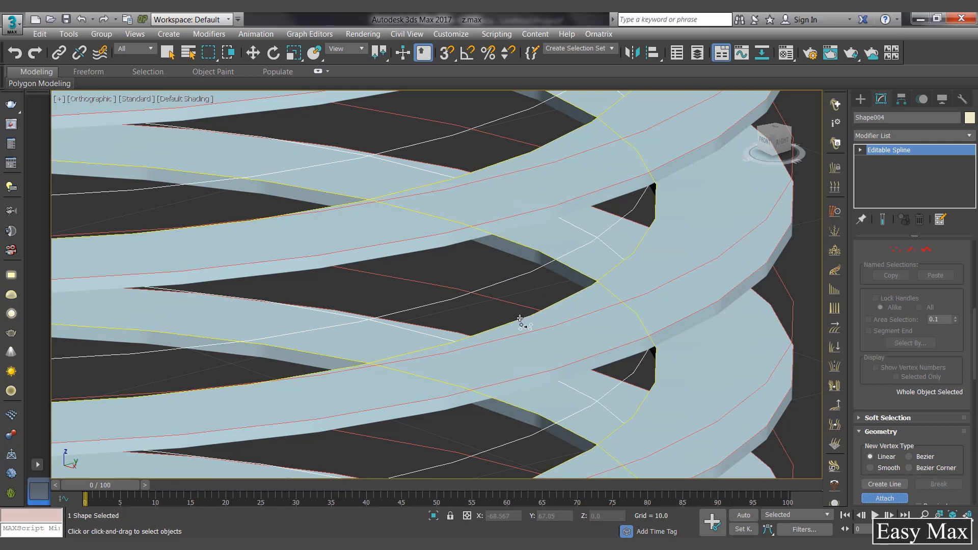
left_click(885, 497)
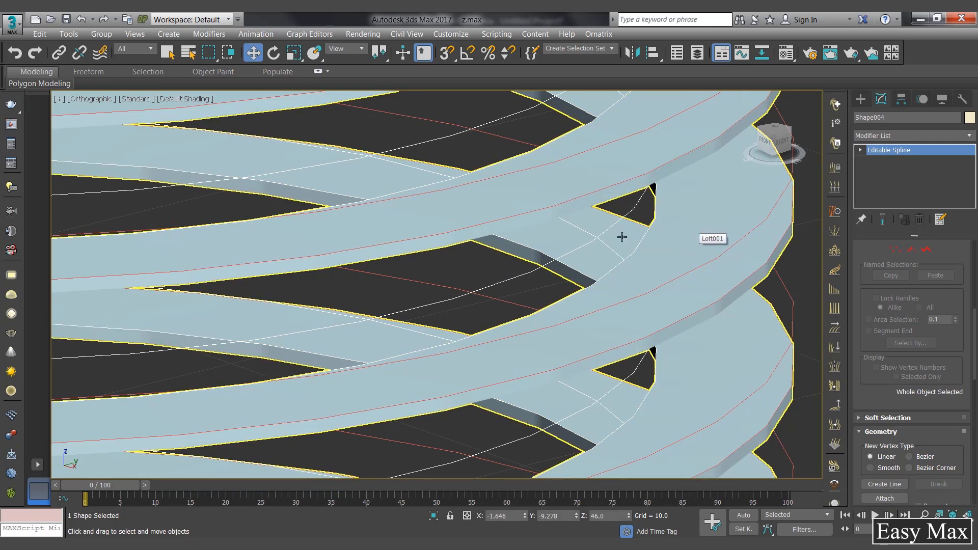
Select the lofted walkway at its upper end and enter edge level in wireframe display.
scroll(482, 204, "down", 10)
middle_click_drag(483, 208, 654, 233, "alt")
scroll(483, 151, "up", 6)
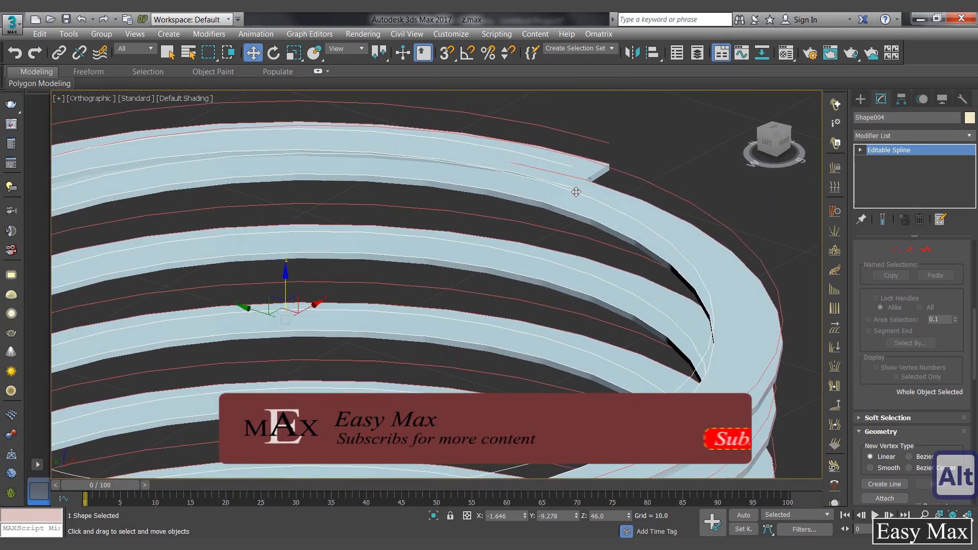
middle_click_drag(576, 192, 557, 197, "alt")
middle_click_drag(694, 213, 699, 216)
scroll(699, 215, "up", 5)
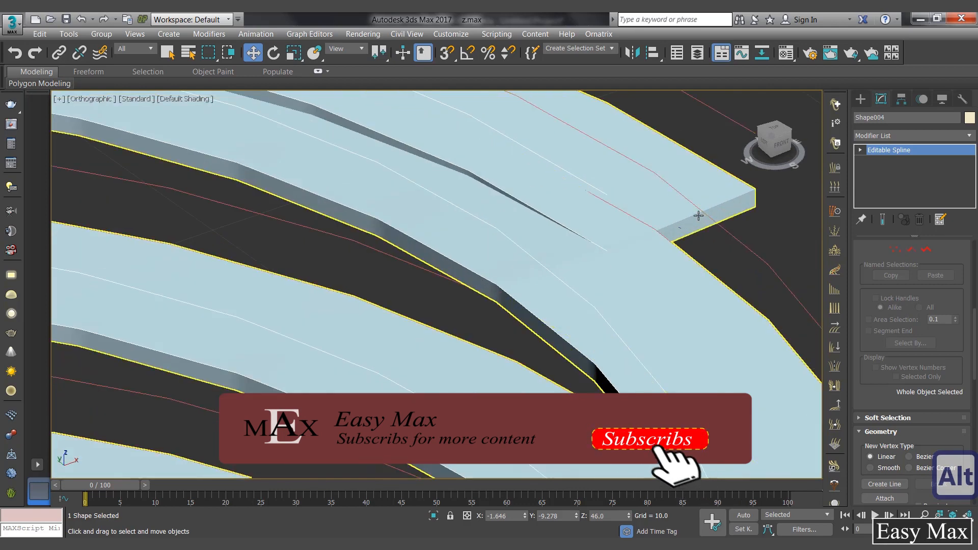
left_click(699, 215)
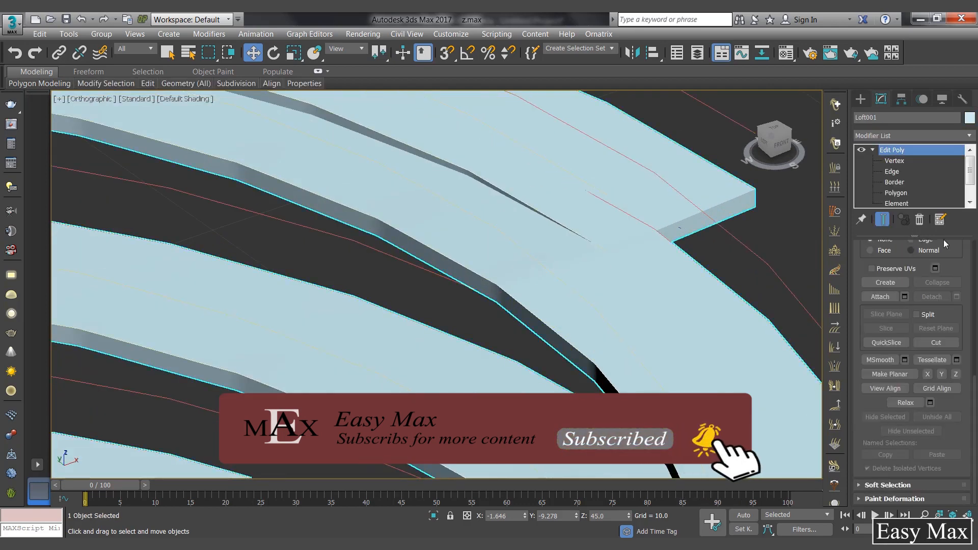
scroll(967, 421, "up", 5)
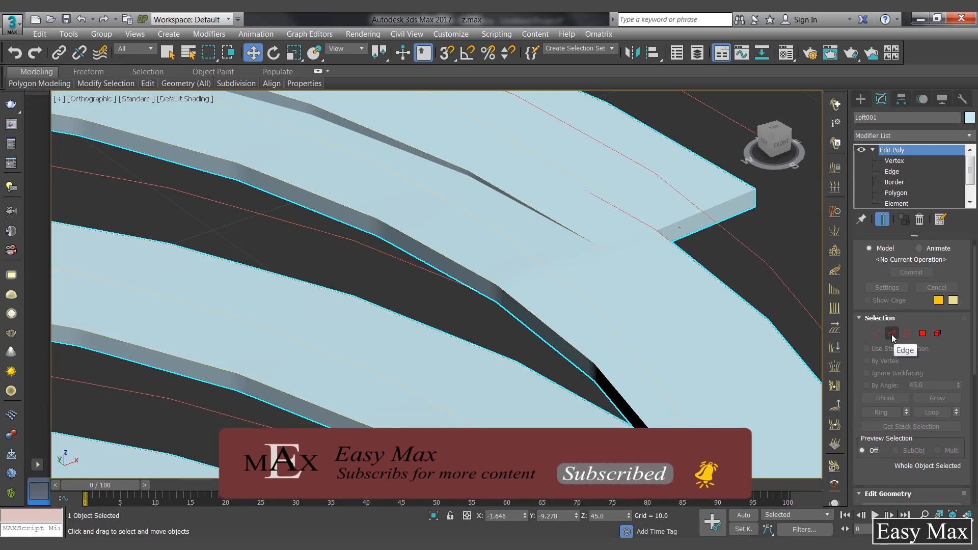
left_click(892, 335)
key("F3")
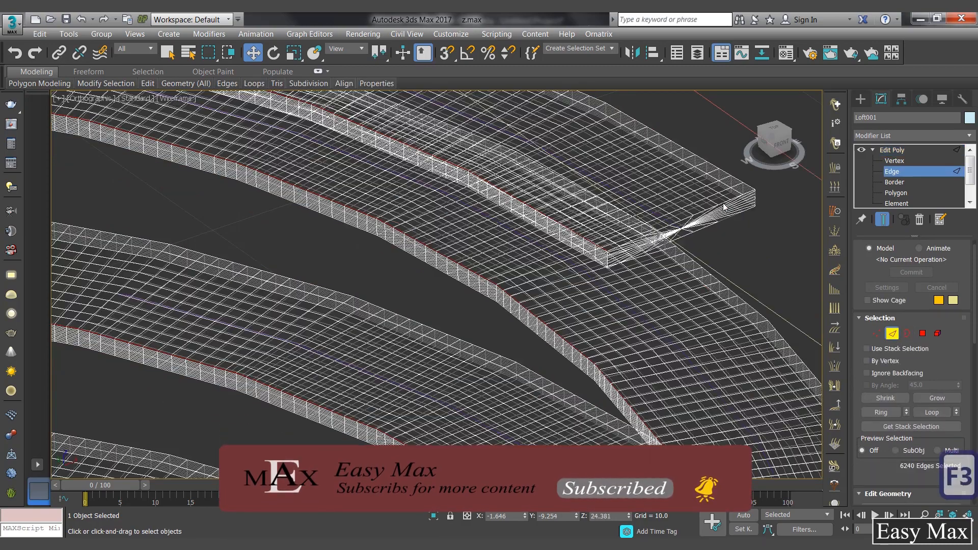
Select the row of top edges across the walkway's upper end, between its outer and inner sides.
scroll(724, 207, "up", 7)
left_click(461, 378)
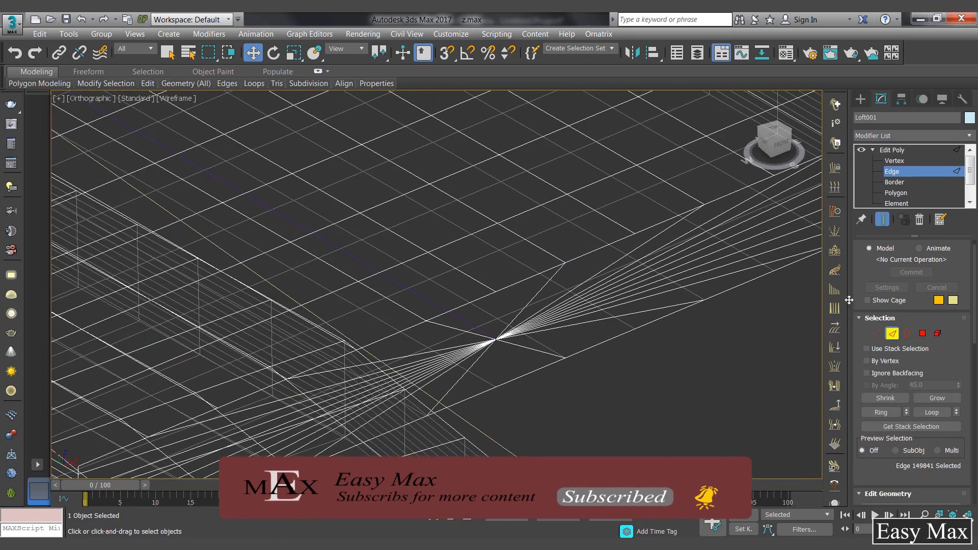
scroll(556, 277, "down", 5)
left_click(557, 277)
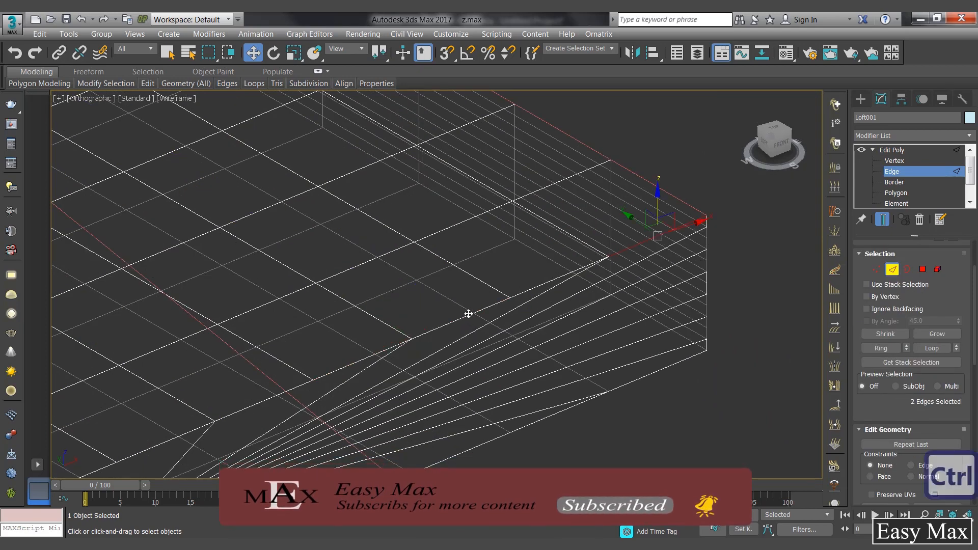
left_click(350, 365, "ctrl")
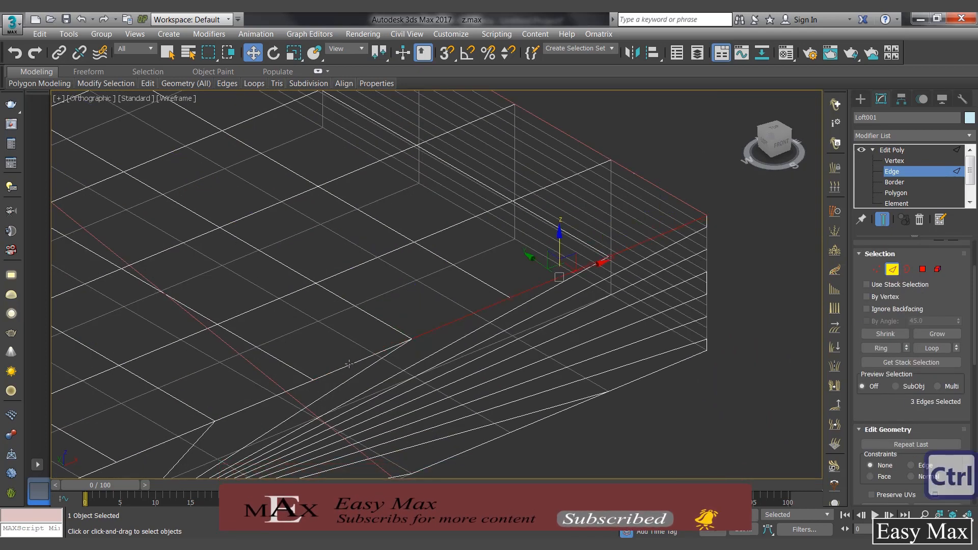
left_click(349, 364, "ctrl")
middle_click_drag(436, 354, 586, 275)
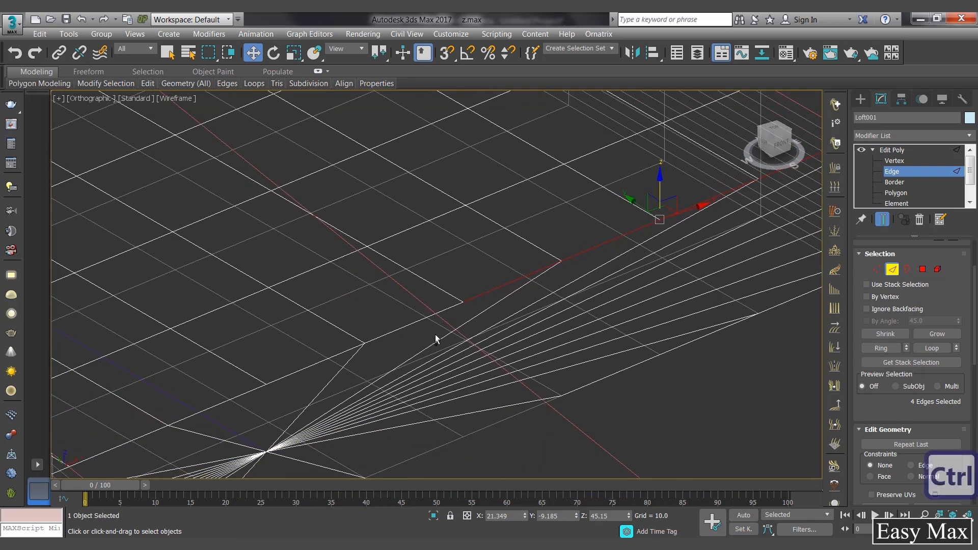
left_click(316, 364, "ctrl")
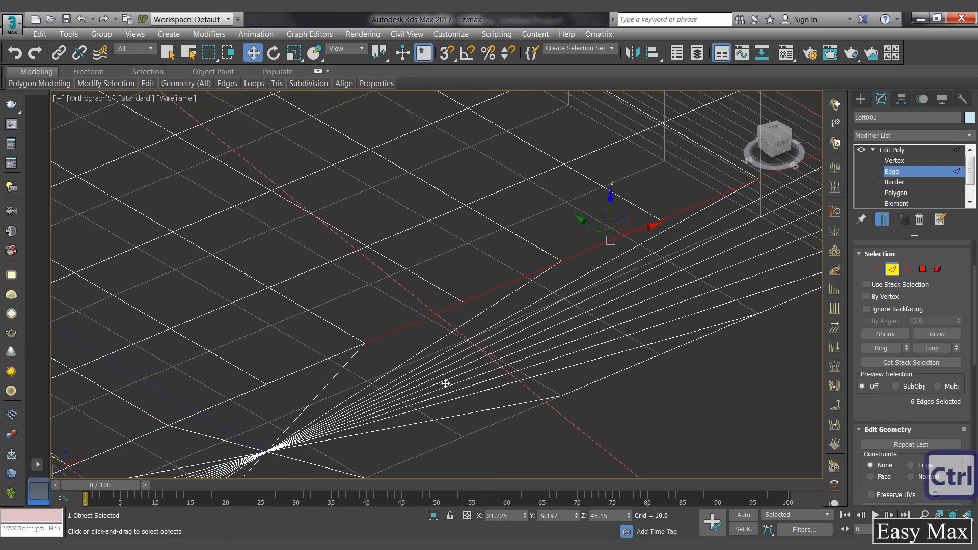
middle_click_drag(534, 335, 691, 233)
scroll(472, 310, "down", 5)
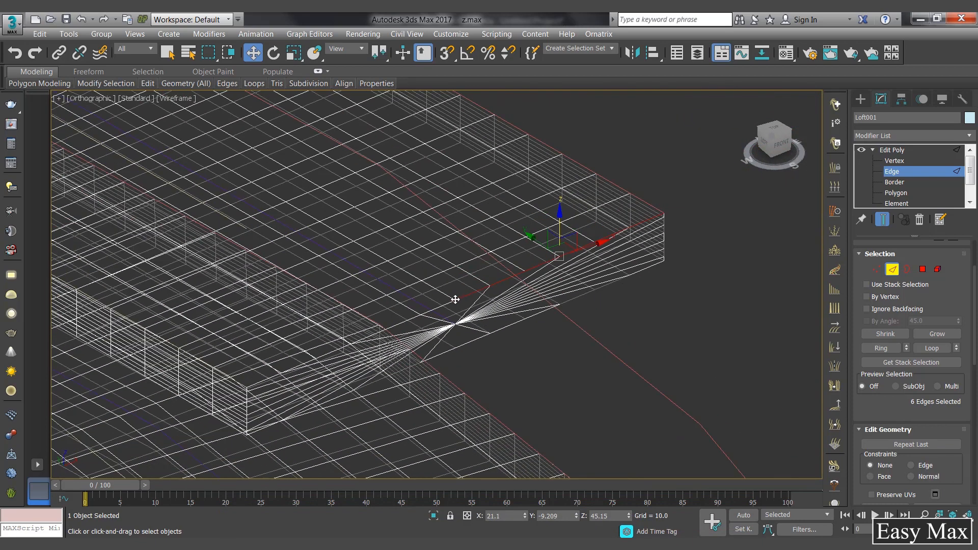
left_click(406, 326, "ctrl")
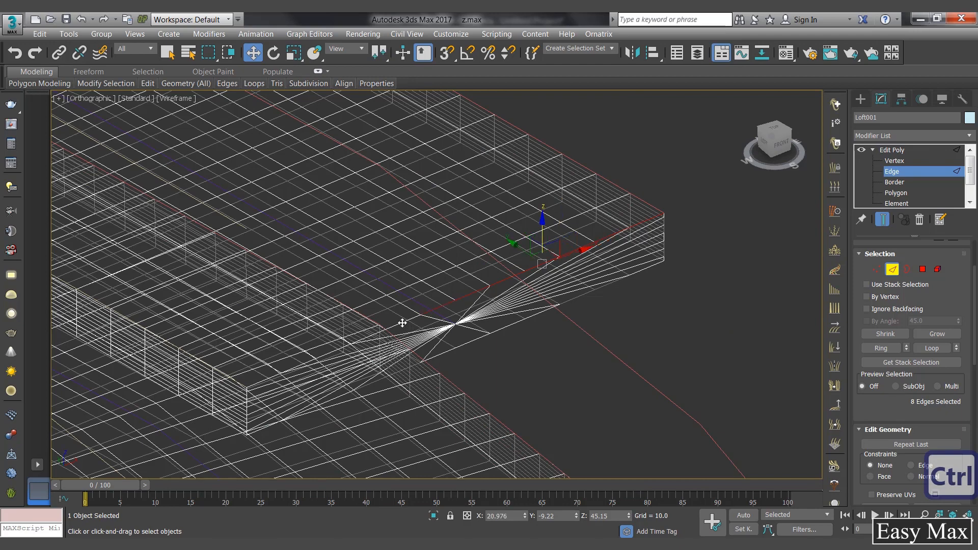
left_click(499, 329, "ctrl")
Create a shape from the selected end edges and leave edge level.
scroll(943, 269, "down", 10)
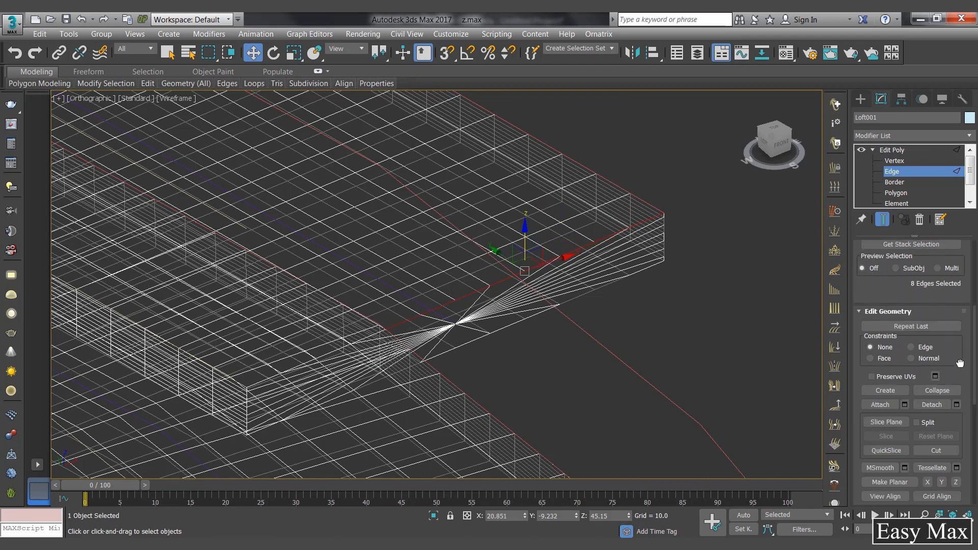
left_click(907, 438)
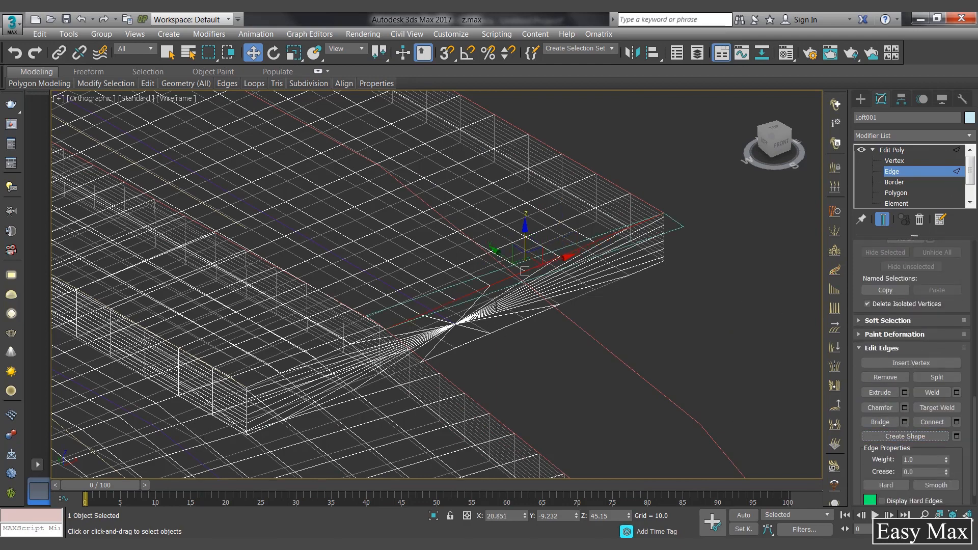
left_click(901, 173)
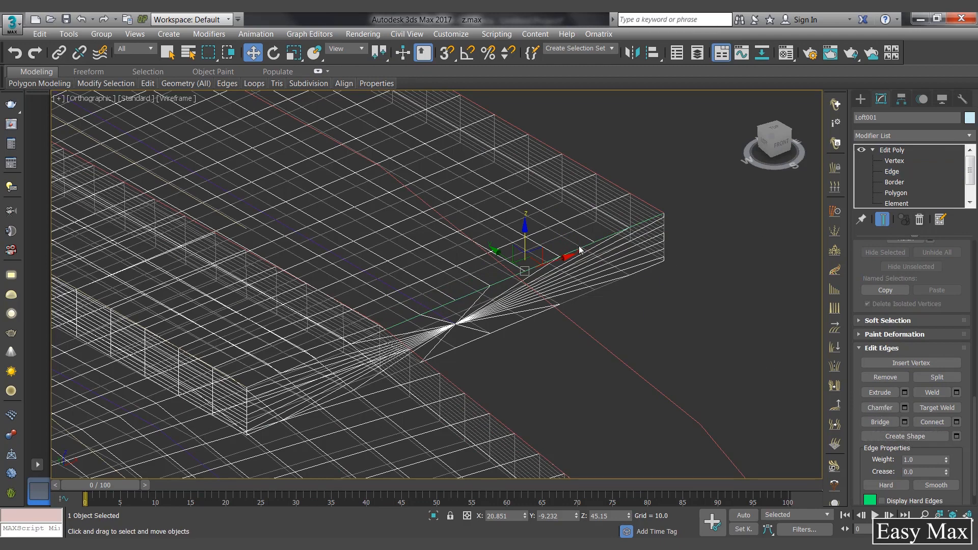
Clone the walkway's end-edge spline as a Copy and set the copy's Z position to 46.
left_click(530, 269)
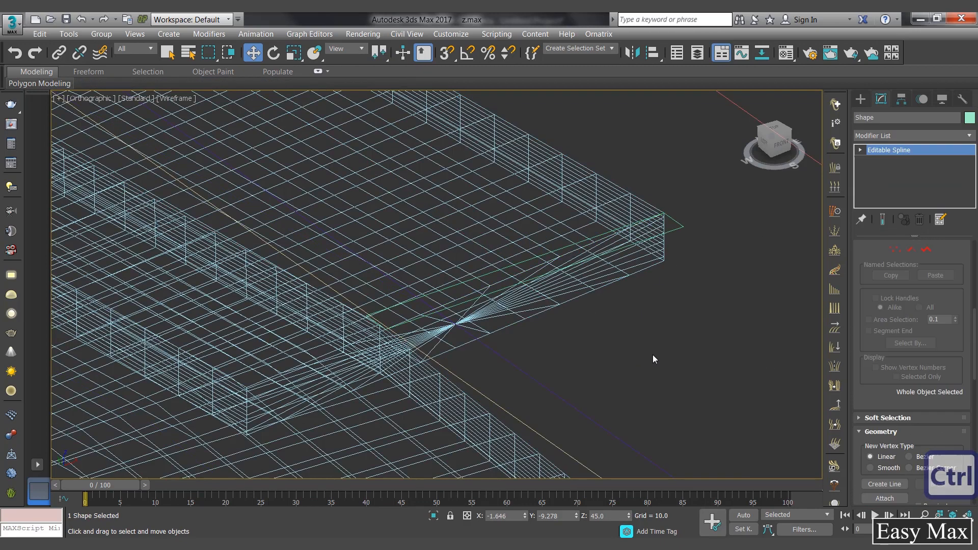
key("ctrl+c")
key("ctrl+v")
key("Return")
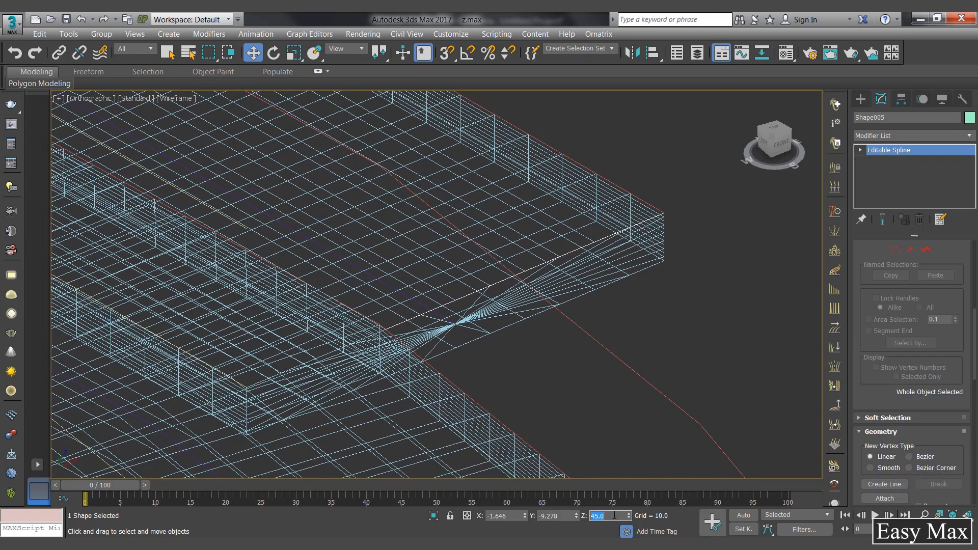
left_click(610, 516)
type("46")
key("Return")
Attach the original end-edge spline to its raised copy.
scroll(871, 397, "down", 3)
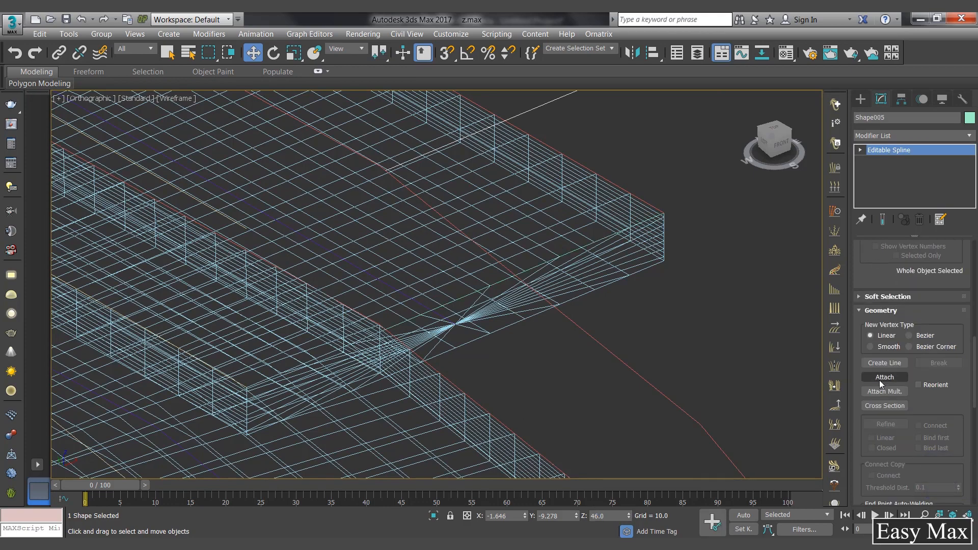
left_click(878, 379)
key("w")
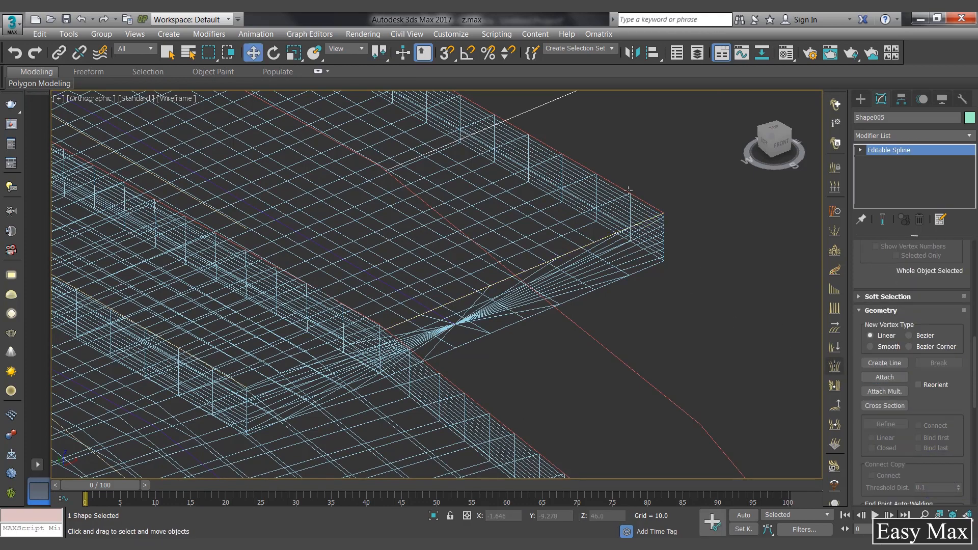
middle_click_drag(695, 177, 681, 293)
scroll(663, 273, "down", 5)
left_click(636, 244)
left_click(872, 150)
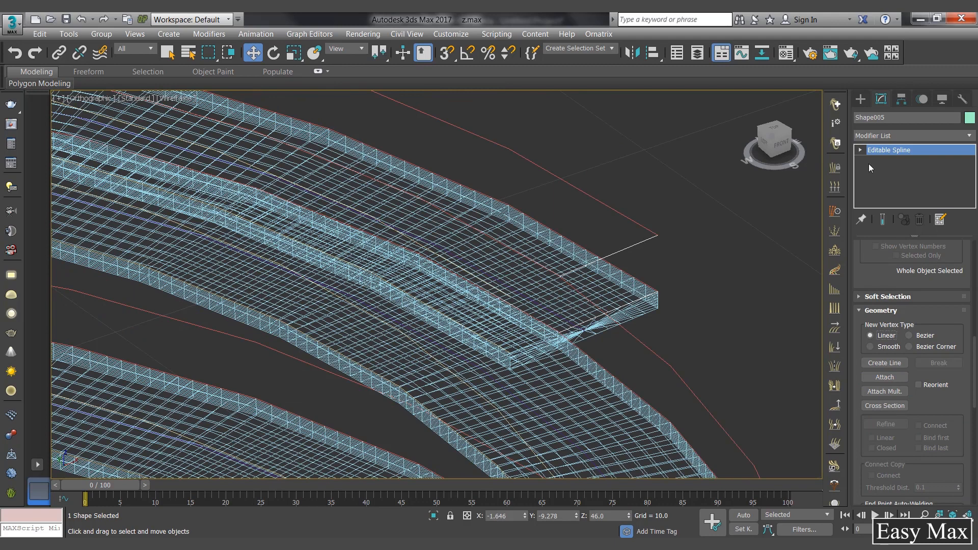
Make the end railing spline visible in renderer and viewport with a thickness of 0.1, in shaded display with edged faces.
scroll(891, 249, "up", 8)
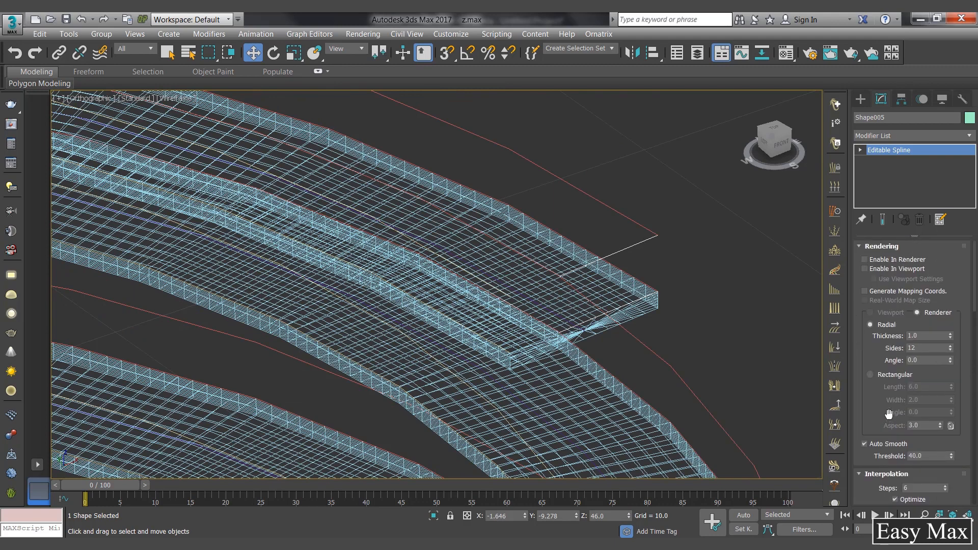
left_click(886, 260)
left_click(887, 268)
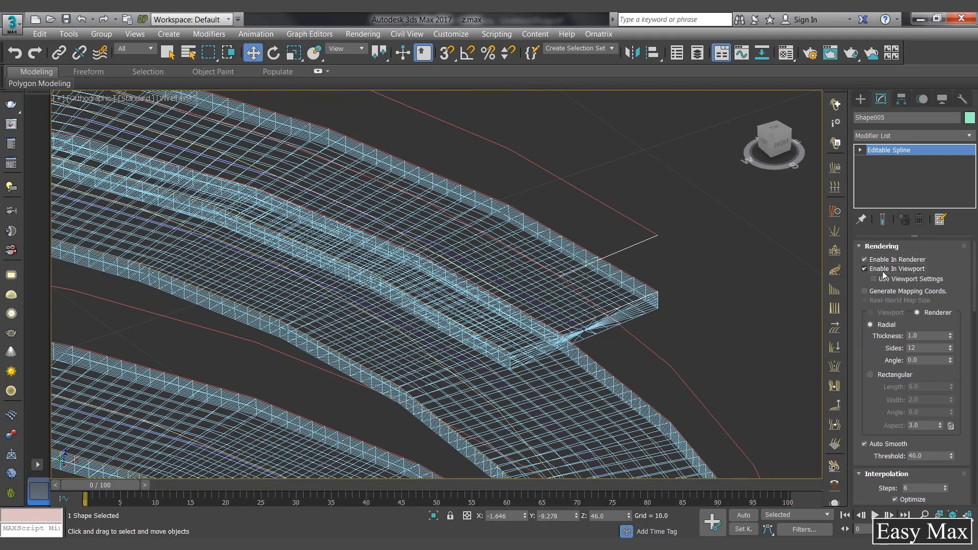
key("F4")
key("F3")
double_click(935, 337)
type(".1")
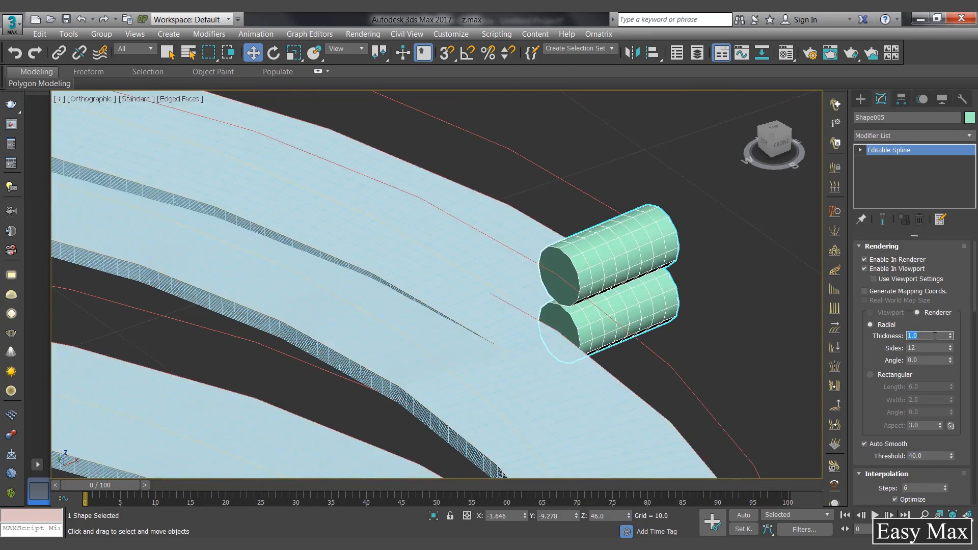
Apply the 0.1 thickness and connect the end railing's upper and lower splines with Cross Section.
key("Return")
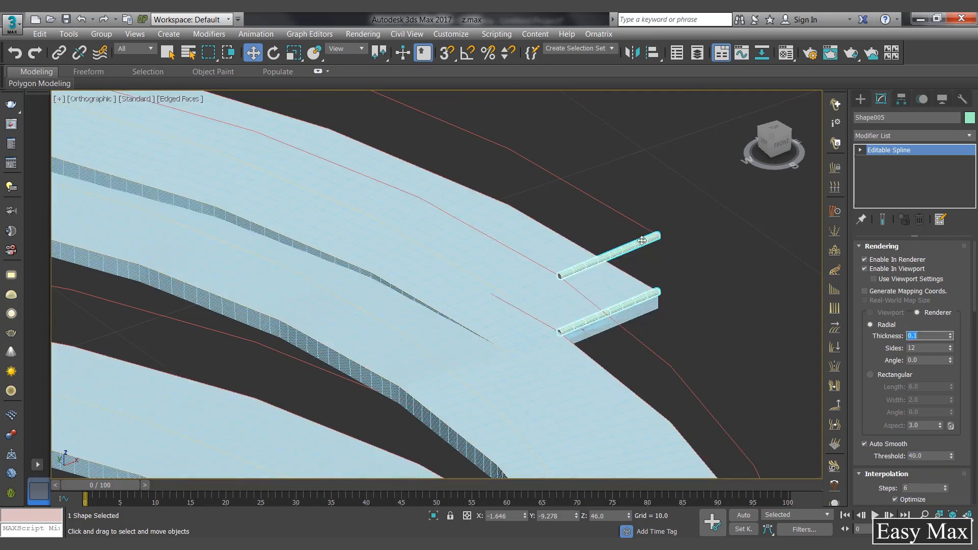
scroll(905, 319, "down", 10)
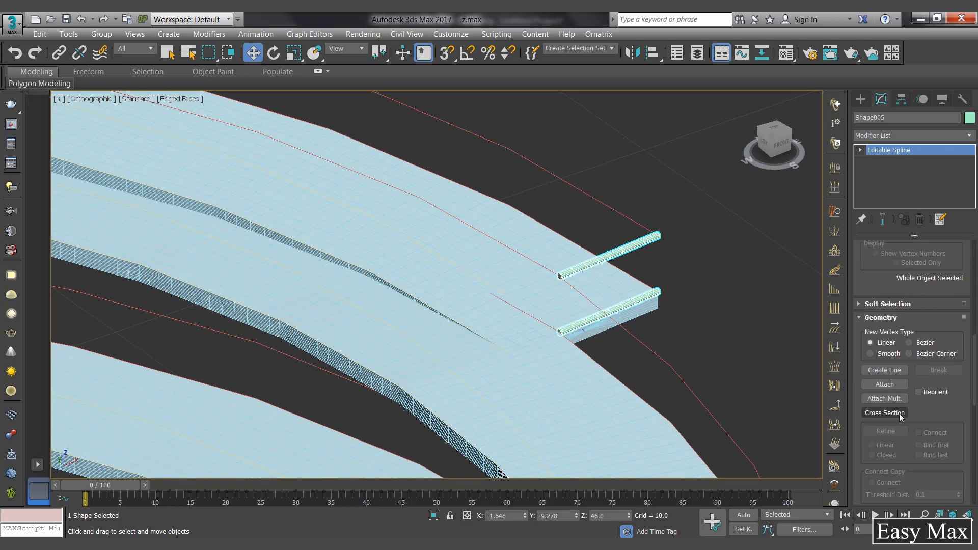
left_click(900, 413)
left_click(624, 250)
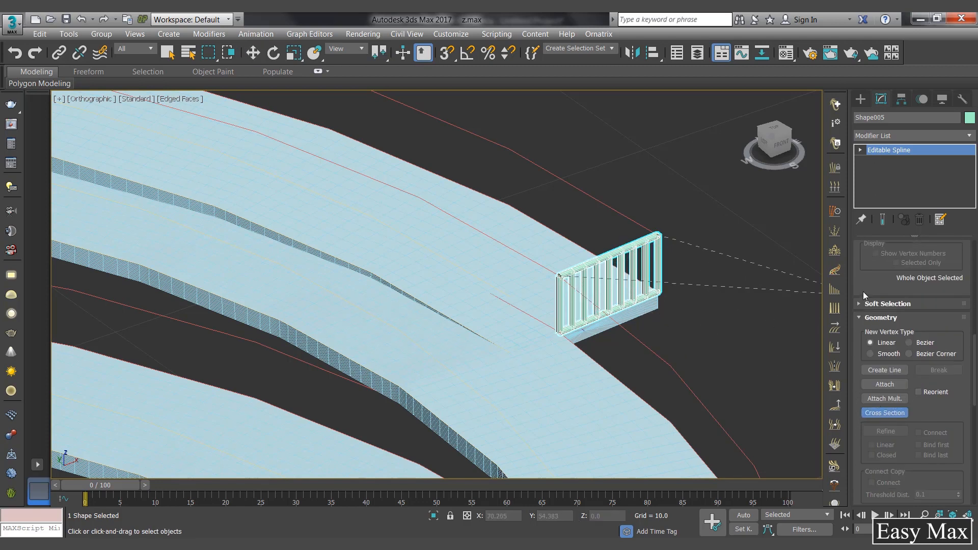
key("w")
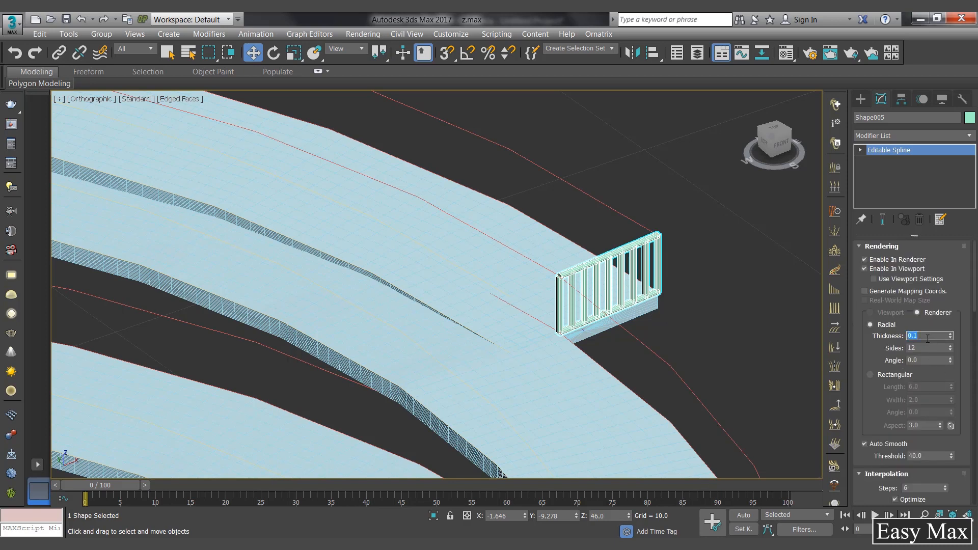
Set the end railing's rendering thickness to 0.02 and its sides to 5.
type(".02")
key("Return")
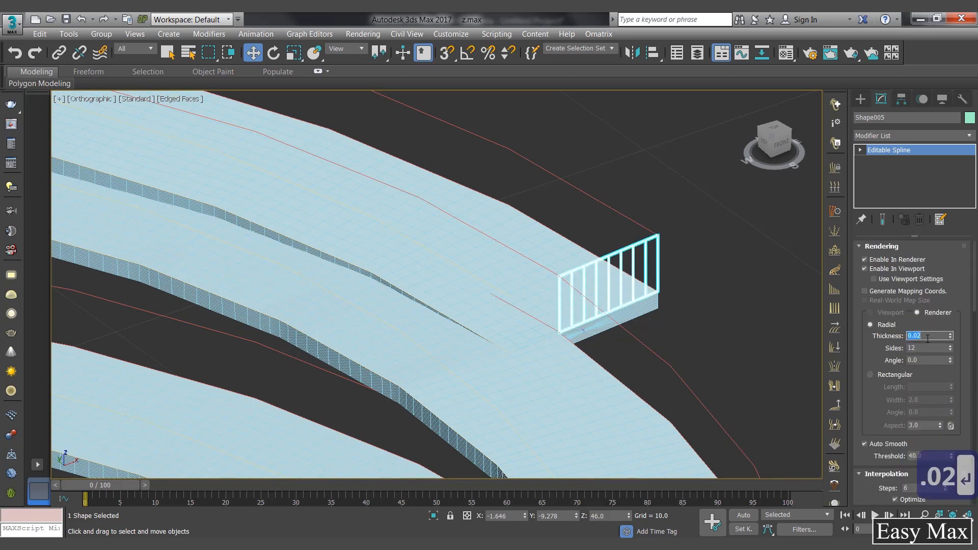
double_click(919, 348)
type("6")
key("Return")
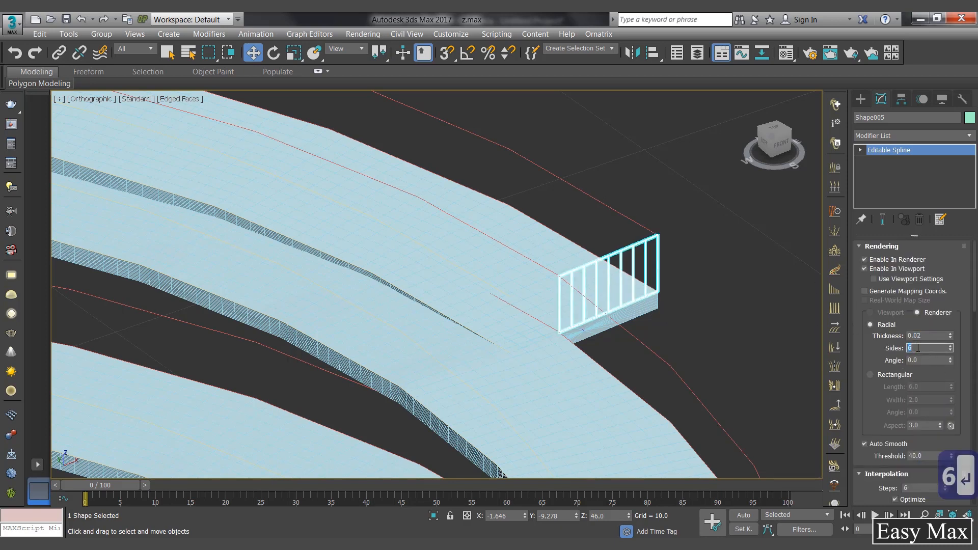
type("5")
key("Return")
Connect the upper and lower splines of the walkway's outer railing with Cross Section.
middle_click_drag(535, 224, 674, 239, "alt")
left_click(674, 239)
scroll(866, 332, "down", 5)
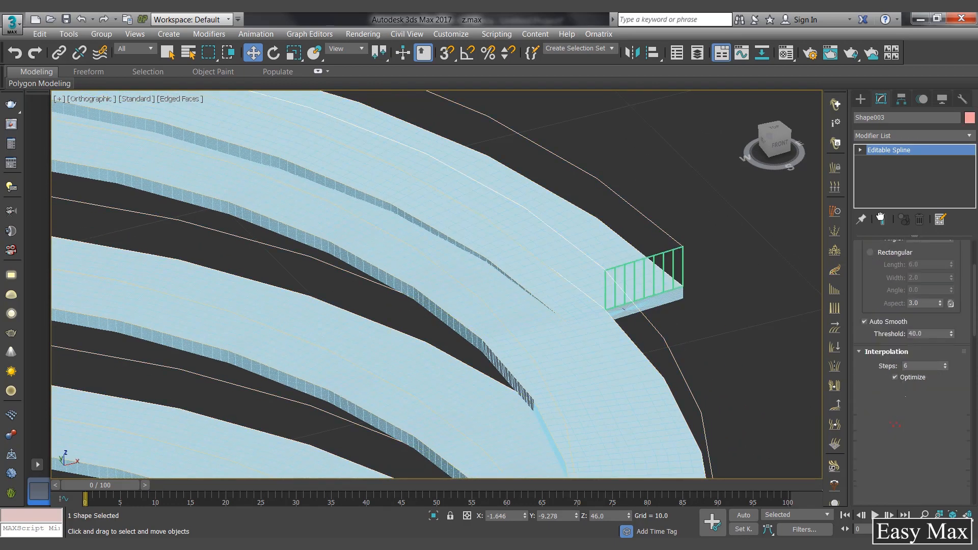
left_click_drag(866, 331, 867, 124)
left_click(887, 408)
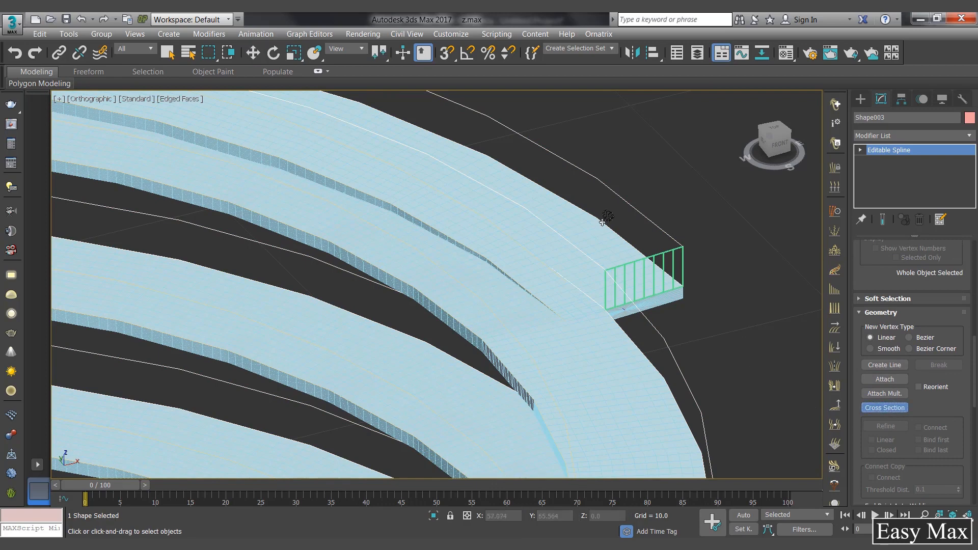
left_click(610, 193)
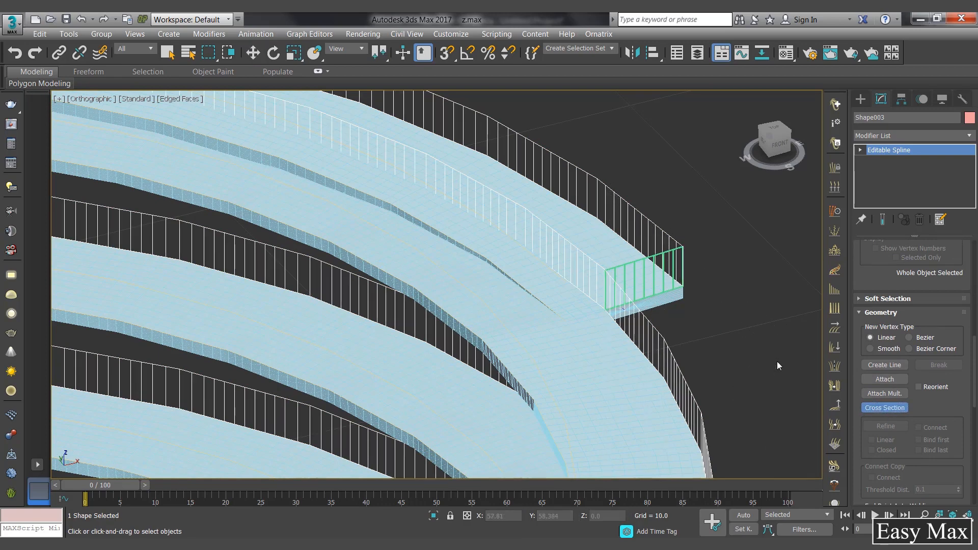
right_click(778, 362)
Delete the outer railing segments that cross the walkway surface beside the end railing, viewed in plain shading.
mouse_move(723, 317)
middle_mouse_down("alt")
mouse_move(737, 353)
mouse_move(653, 358)
mouse_move(448, 326)
mouse_move(576, 341)
middle_mouse_up("alt")
left_click(860, 150)
left_click(885, 171)
key("F4")
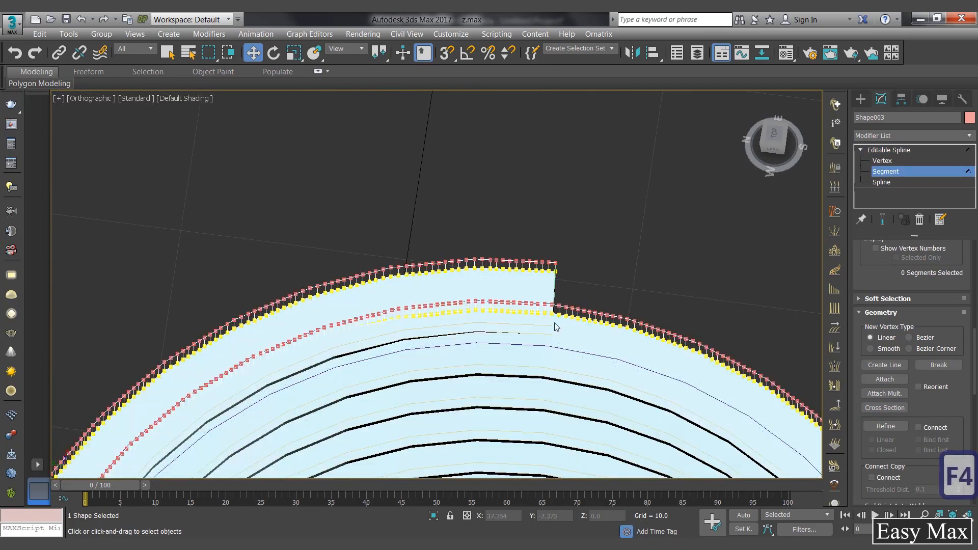
scroll(547, 267, "up", 5)
left_click_drag(551, 266, 382, 320)
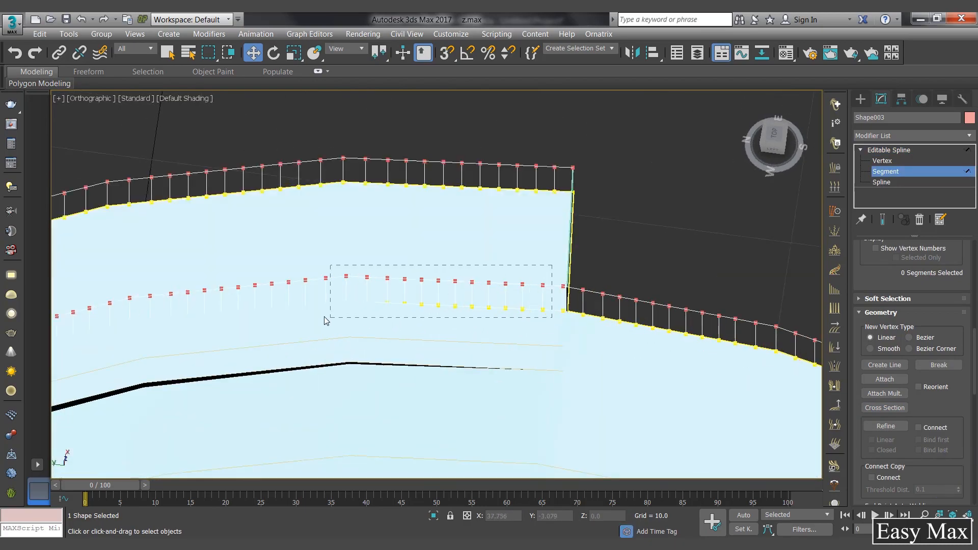
left_click_drag(321, 323, 320, 323)
key("Delete")
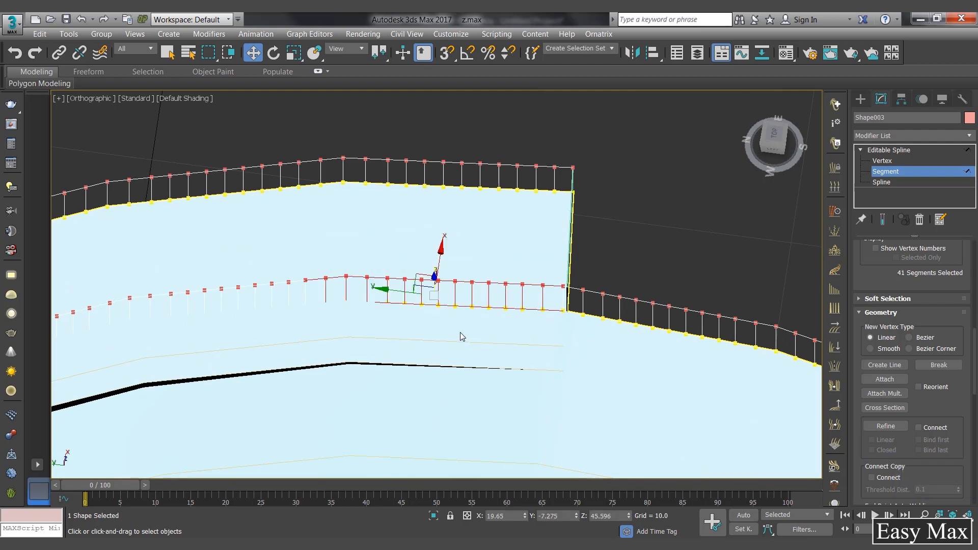
Delete the next stretch of outer railing segments running across the walkway surface from the cut end.
middle_click_drag(412, 297, 711, 285, "alt")
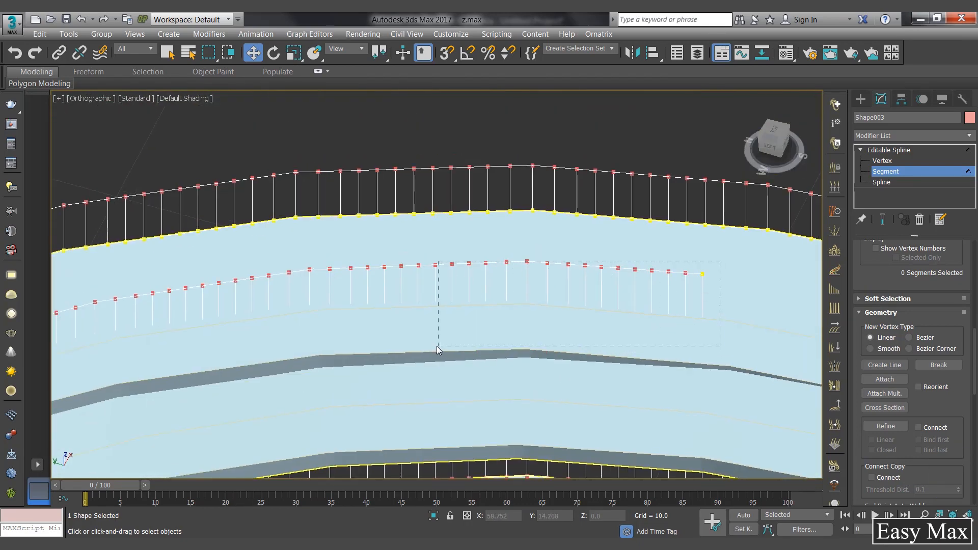
left_click_drag(437, 347, 434, 346)
key("Delete")
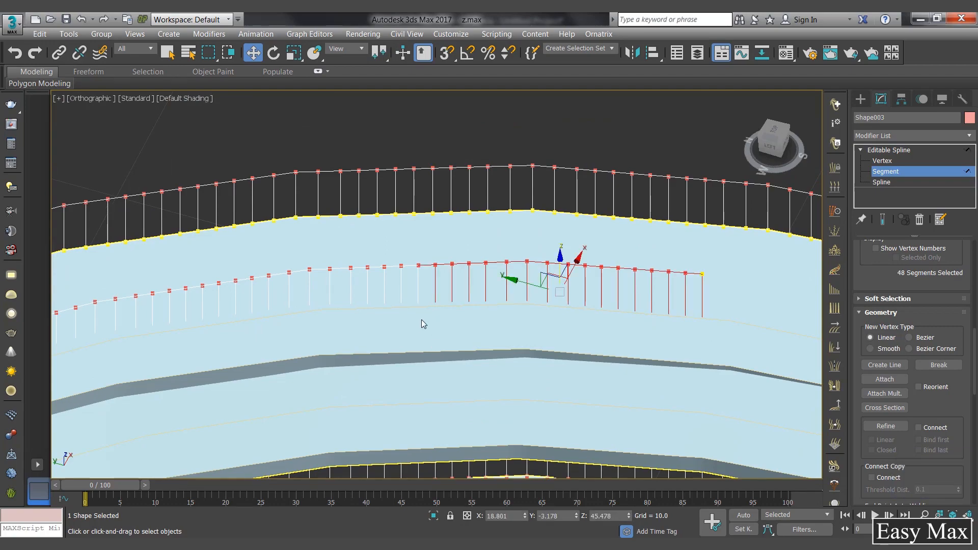
key("Delete")
Trim the overlapping outer railing further back by selecting and deleting its rail and post segments around the curve's crest.
scroll(399, 258, "down", 5)
middle_click_drag(471, 259, 570, 328, "alt")
scroll(539, 288, "up", 8)
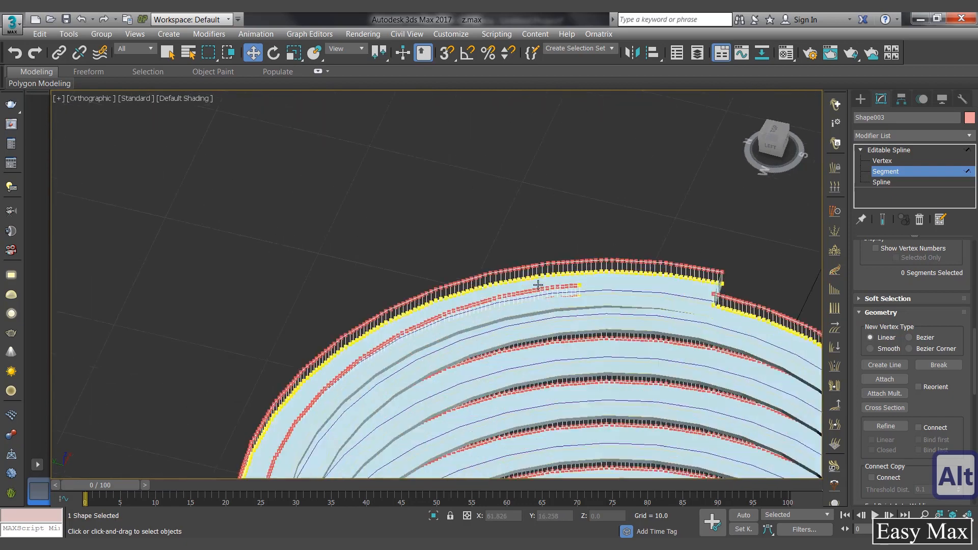
middle_click_drag(395, 328, 300, 328, "alt")
left_click_drag(657, 274, 470, 350)
left_click_drag(477, 259, 384, 368, "ctrl")
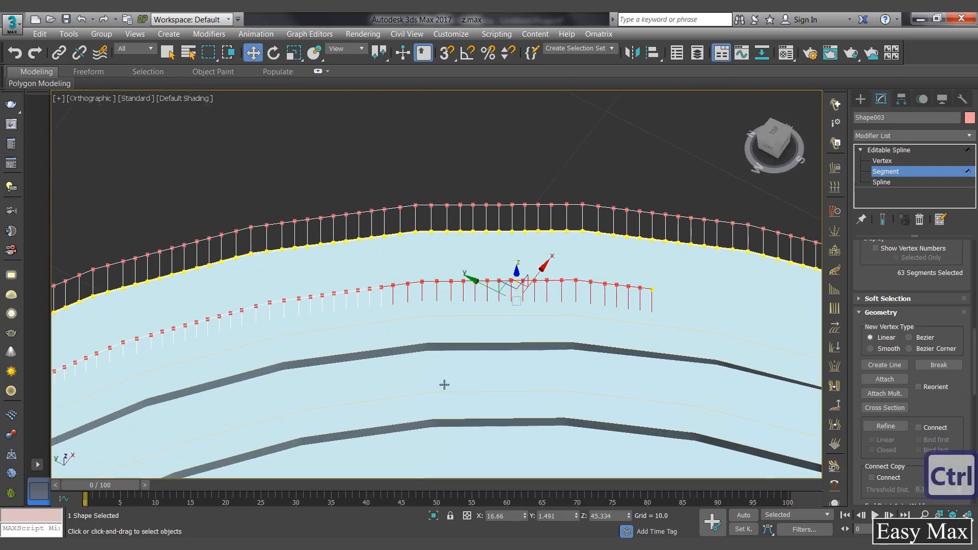
middle_click_drag(443, 387, 469, 461, "alt")
left_click_drag(413, 426, 412, 427, "ctrl")
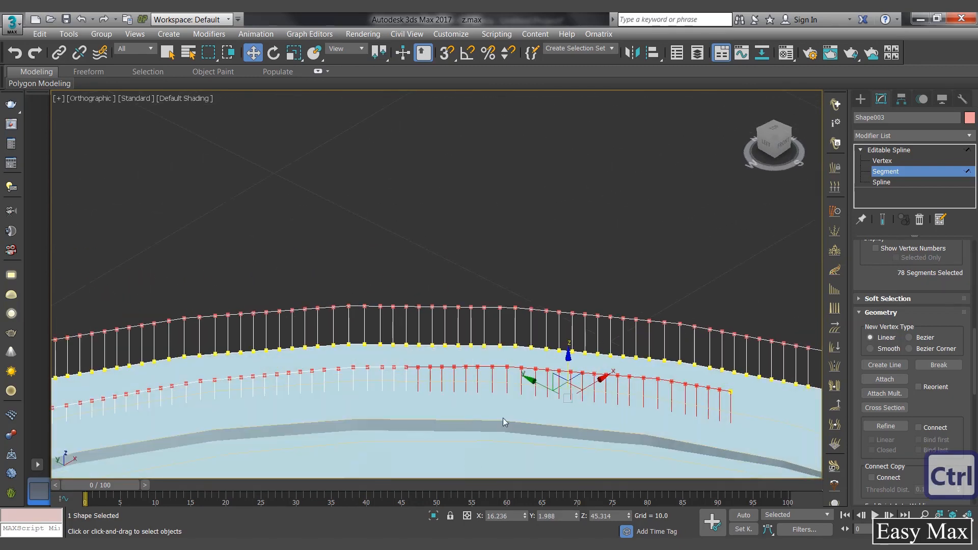
middle_click_drag(479, 439, 469, 361)
scroll(468, 360, "down", 5)
left_click_drag(616, 451, 398, 373, "alt")
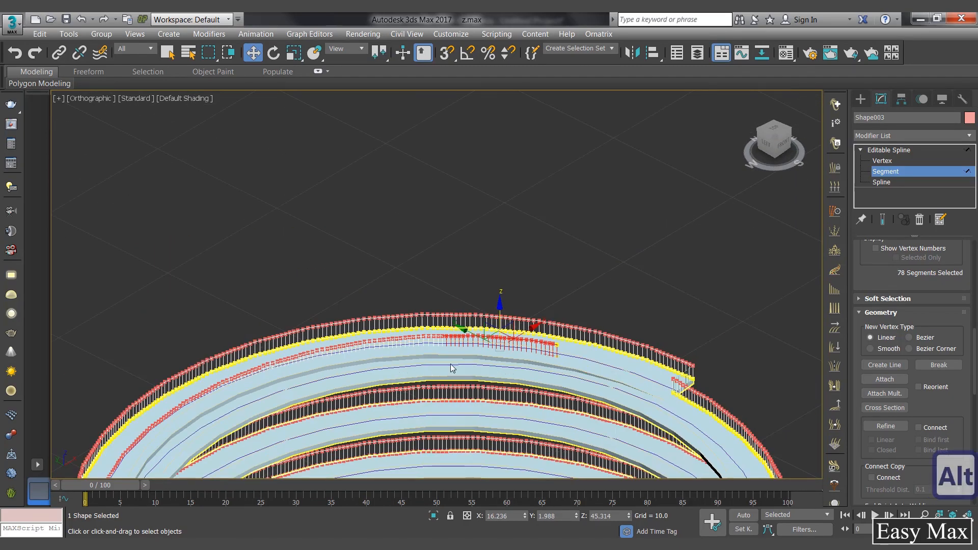
key("Delete")
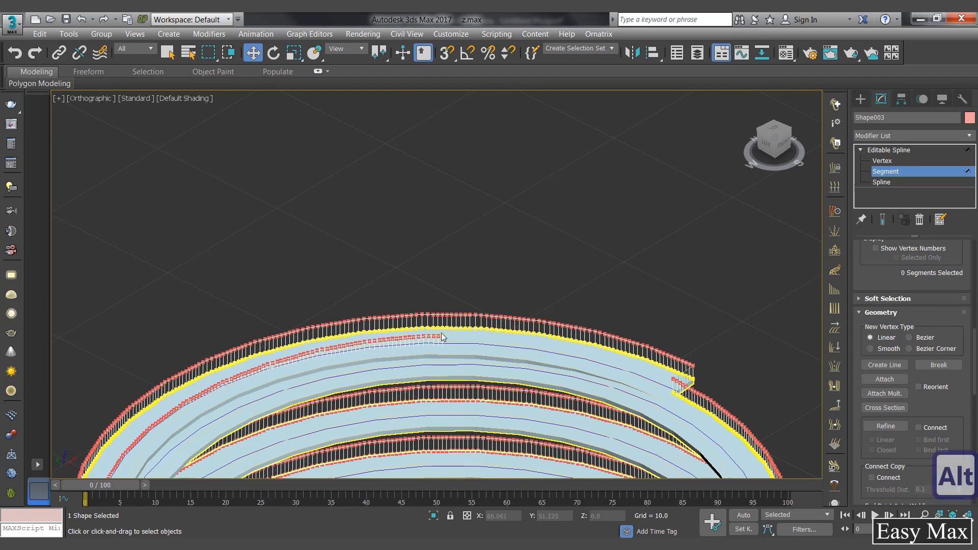
Delete one more group of overlapping railing segments and posts, shortening the railing on the upper walkway surface.
middle_click_drag(441, 333, 373, 292, "alt")
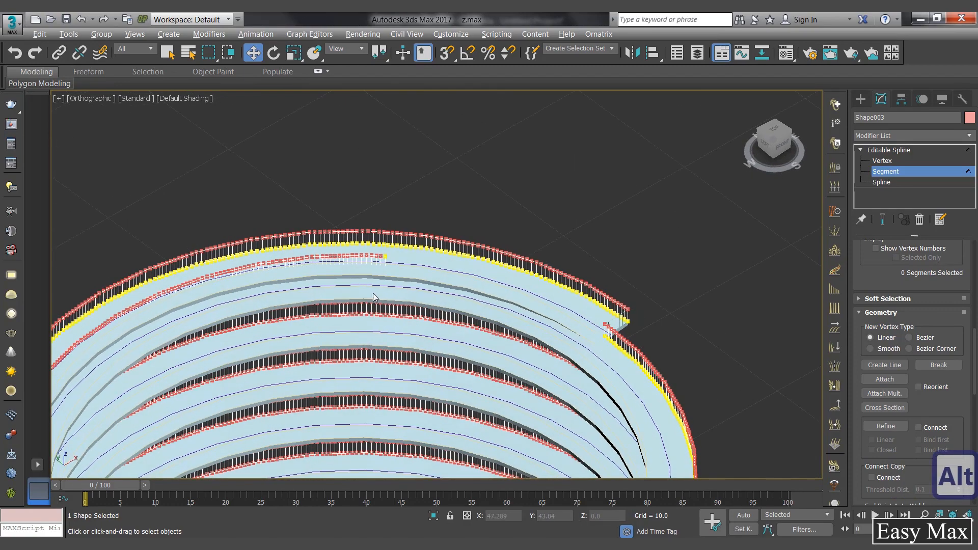
scroll(373, 293, "up", 5)
left_click_drag(529, 336, 237, 434)
key("Delete")
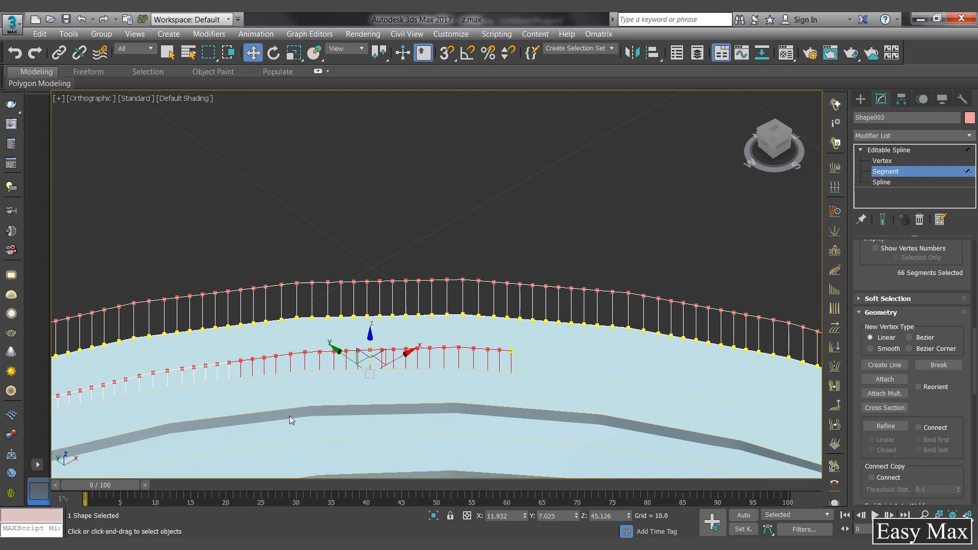
Select the top rail vertices along the remaining railing stretch that protrudes through the walkway, at vertex level.
middle_click_drag(246, 400, 538, 389, "alt")
left_click(883, 161)
middle_click_drag(619, 415, 572, 411, "alt")
left_click_drag(540, 389, 627, 428, "ctrl")
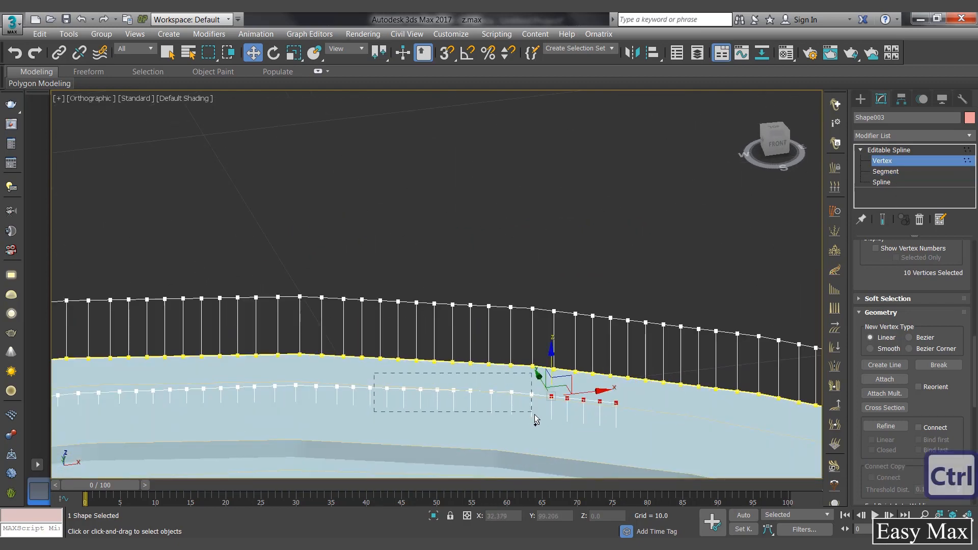
left_click_drag(534, 416, 534, 414, "ctrl")
middle_click_drag(343, 428, 440, 353, "alt")
left_click_drag(548, 390, 546, 392, "ctrl")
middle_click_drag(436, 422, 550, 404)
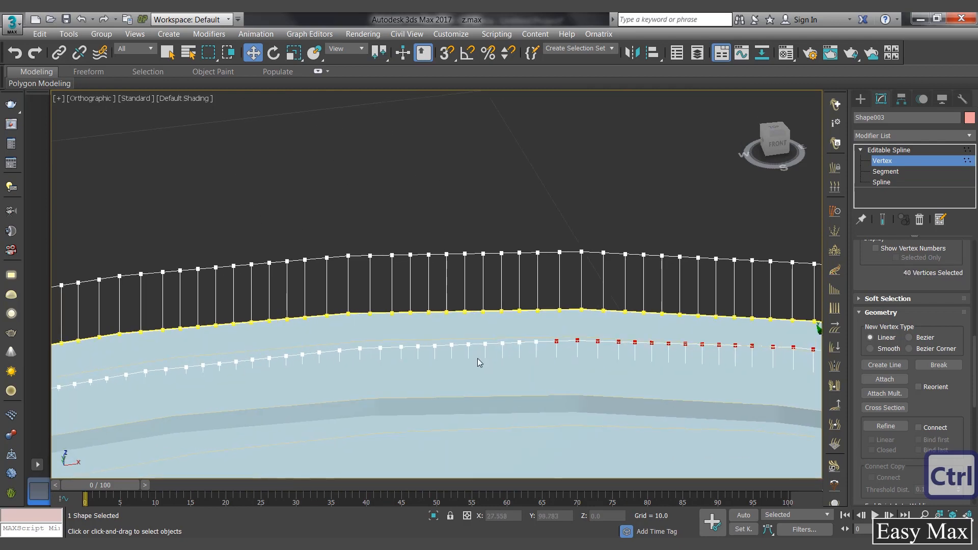
scroll(520, 407, "up", 2)
left_click_drag(421, 297, 551, 321, "ctrl")
middle_click_drag(419, 380, 433, 328, "alt")
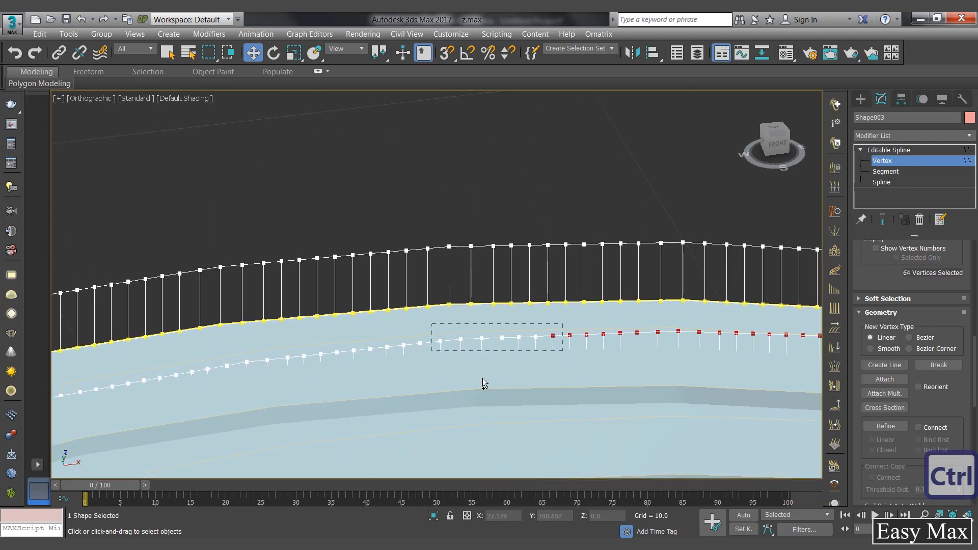
middle_click_drag(484, 383, 526, 311, "alt")
left_click_drag(524, 306, 603, 332, "ctrl")
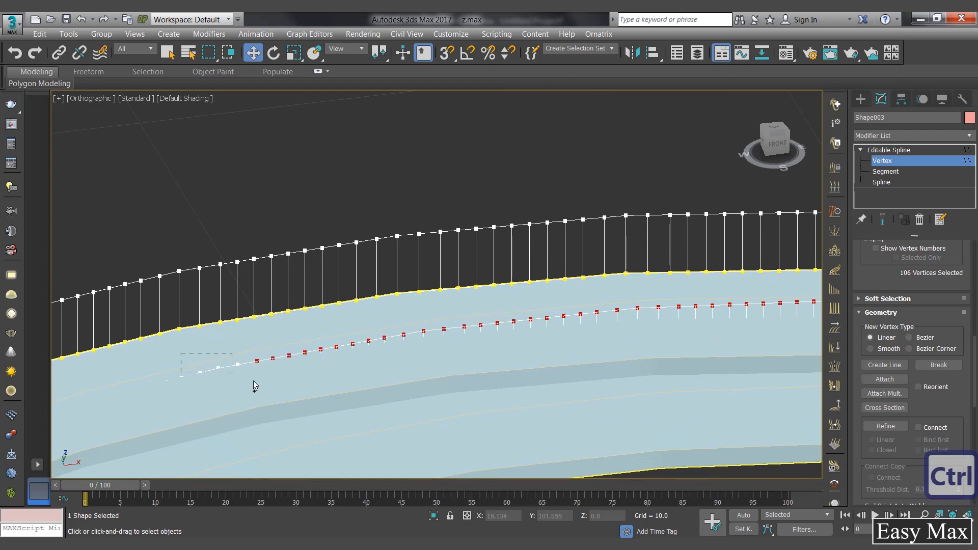
left_click_drag(253, 381, 267, 383, "ctrl")
scroll(912, 366, "down", 10)
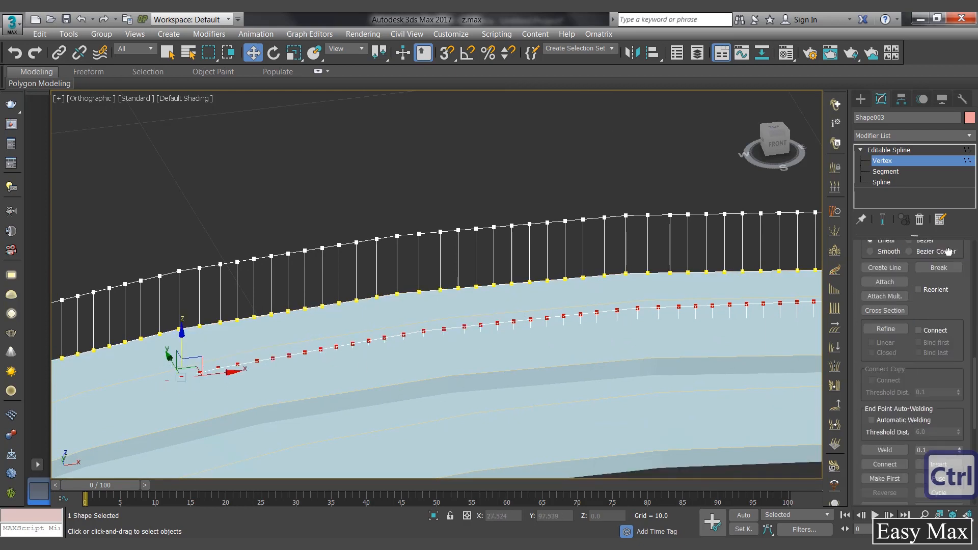
Lower the selected rail vertices in stages, deselecting groups progressively so the railing tapers into the walkway toward its cut end.
middle_click_drag(459, 377, 619, 365, "alt")
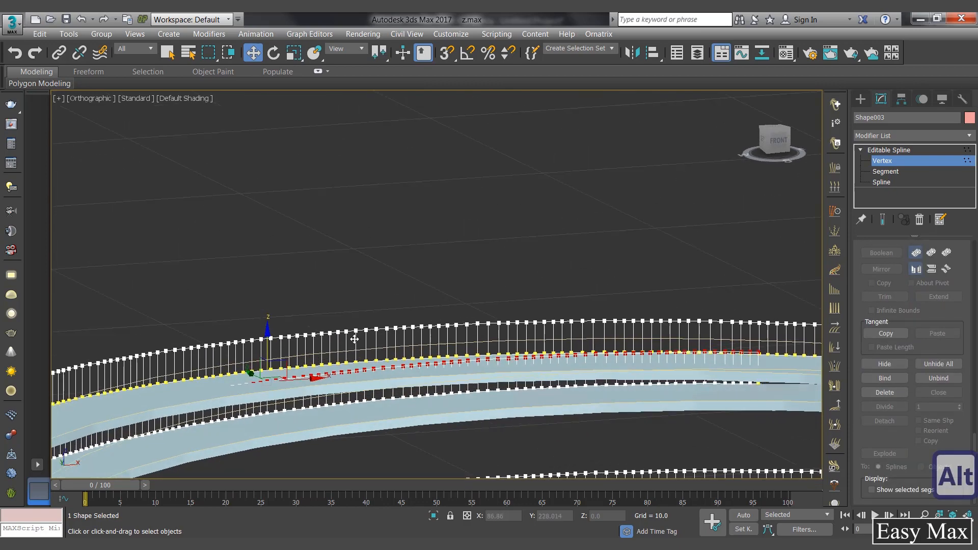
left_click_drag(433, 332, 439, 351)
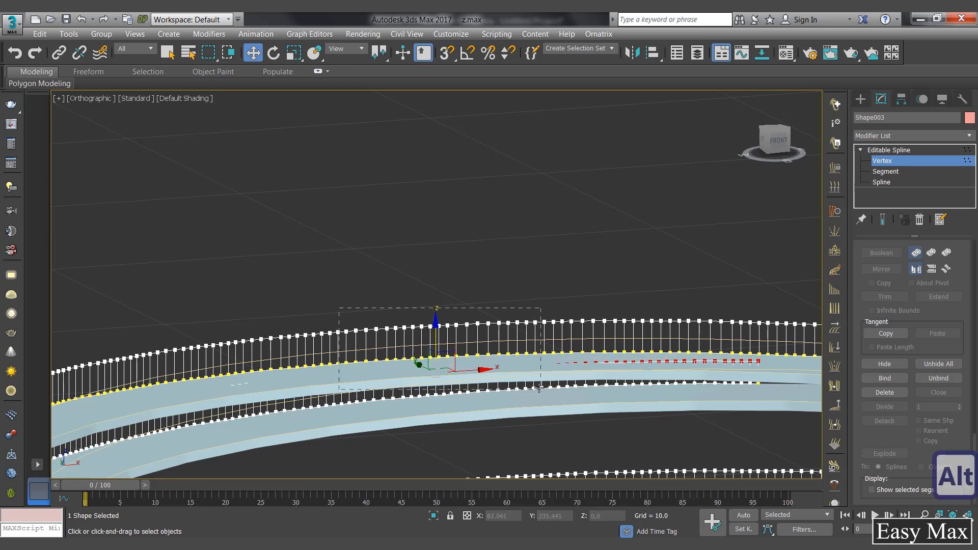
left_click_drag(540, 388, 541, 389, "alt")
left_click_drag(651, 331, 651, 338)
left_click_drag(533, 318, 650, 385, "alt")
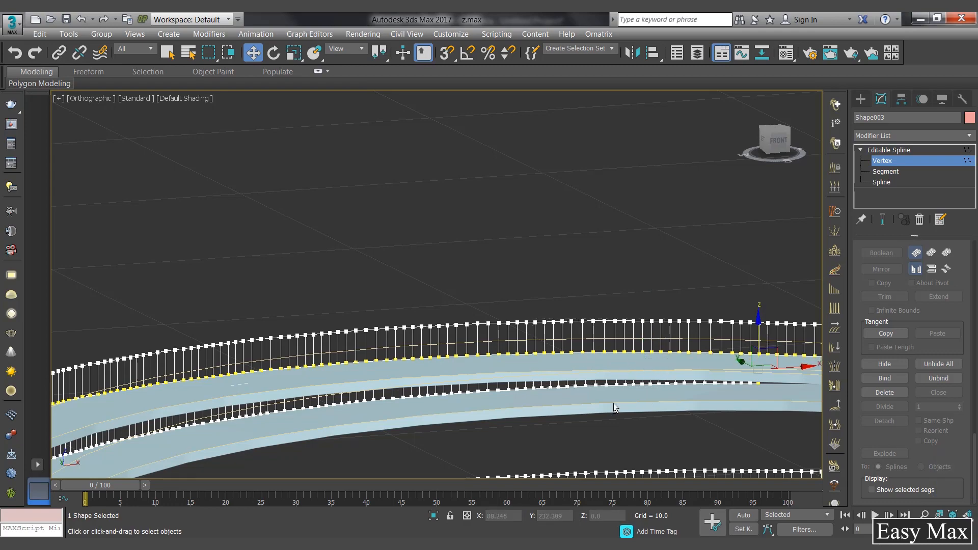
middle_click_drag(613, 403, 364, 449, "alt")
scroll(574, 414, "up", 6)
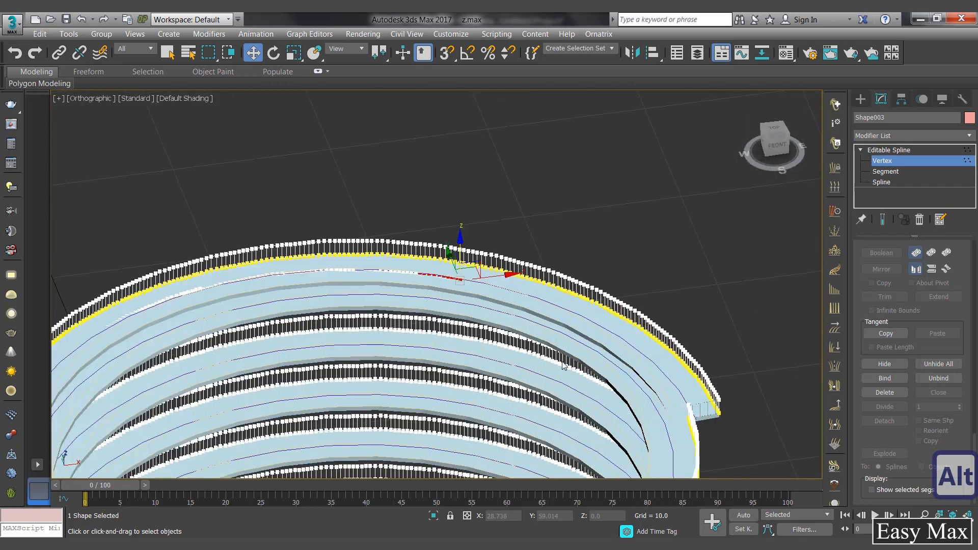
middle_click_drag(575, 414, 564, 366)
left_click(880, 160)
Make the outer railing visible in renderer and viewport with a thickness of 0.02 and 5 sides.
scroll(862, 302, "up", 15)
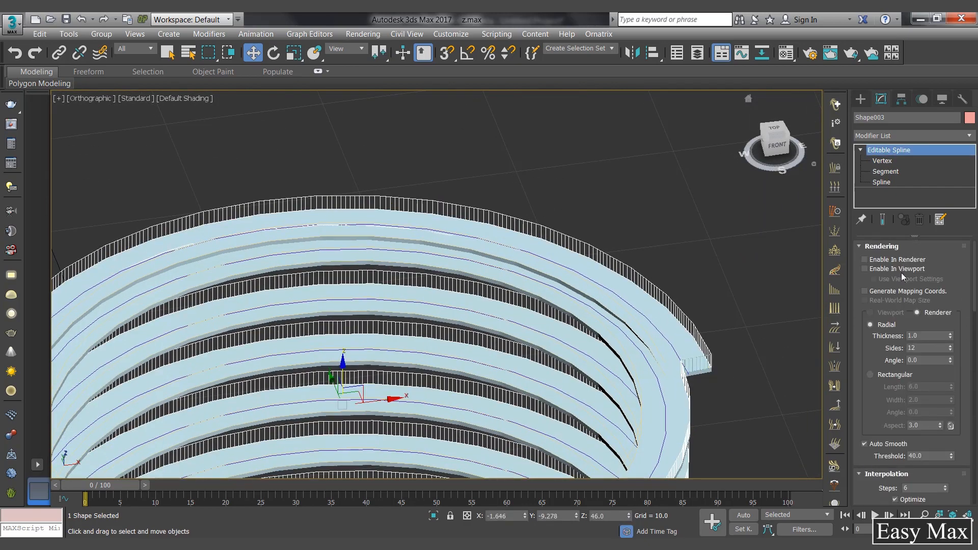
double_click(929, 349)
type("5")
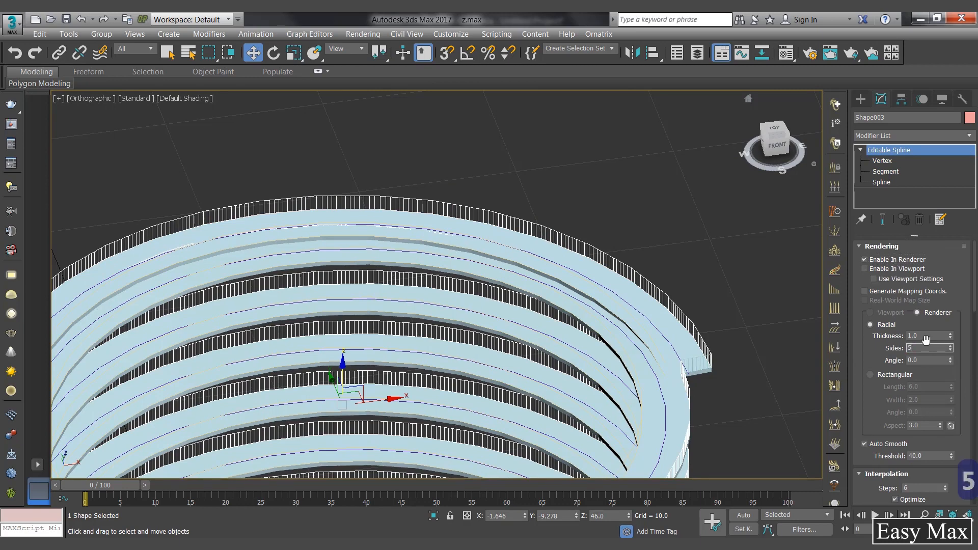
double_click(926, 336)
type(".02")
left_click(866, 269)
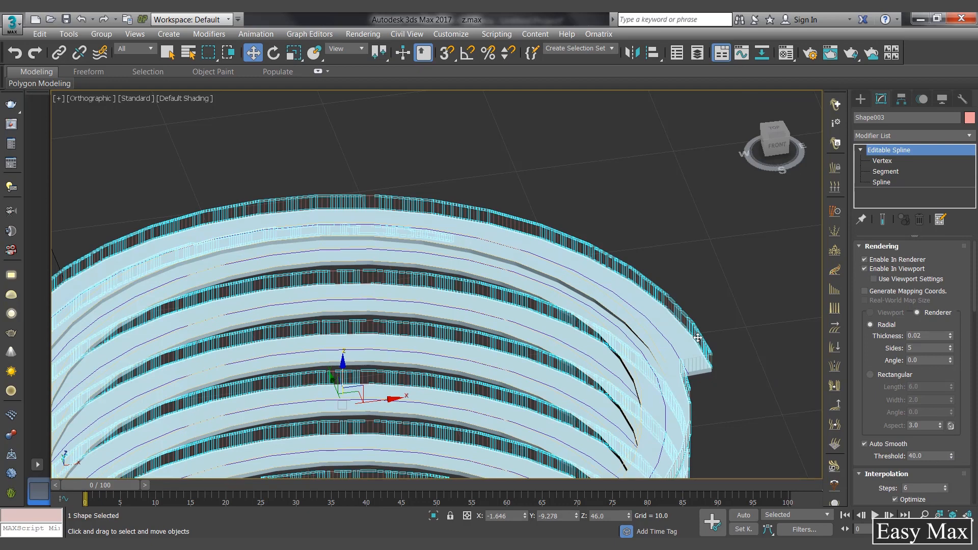
Turn on the viewport statistics and connect the inner railing's bottom and top splines with Cross Section to form its posts.
key("7")
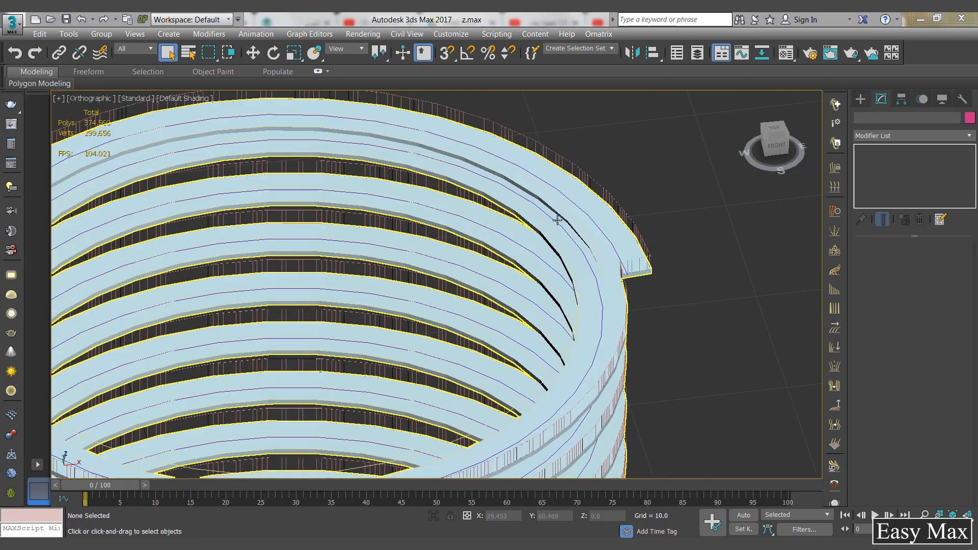
middle_click_drag(589, 227, 666, 237, "alt")
scroll(665, 237, "up", 3)
left_click(694, 284)
scroll(694, 285, "down", 2)
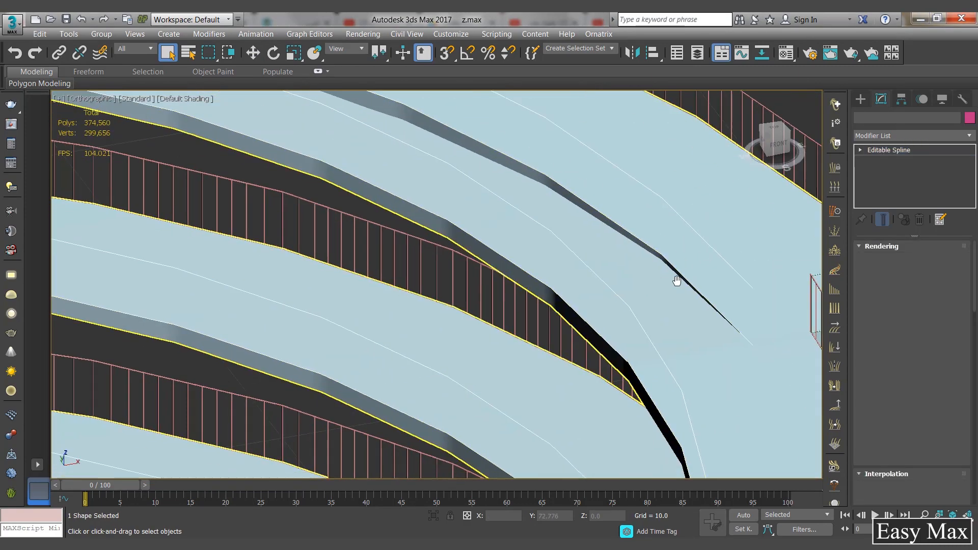
mouse_move(704, 285)
middle_mouse_down("alt")
mouse_move(685, 295)
mouse_move(705, 279)
middle_mouse_up("alt")
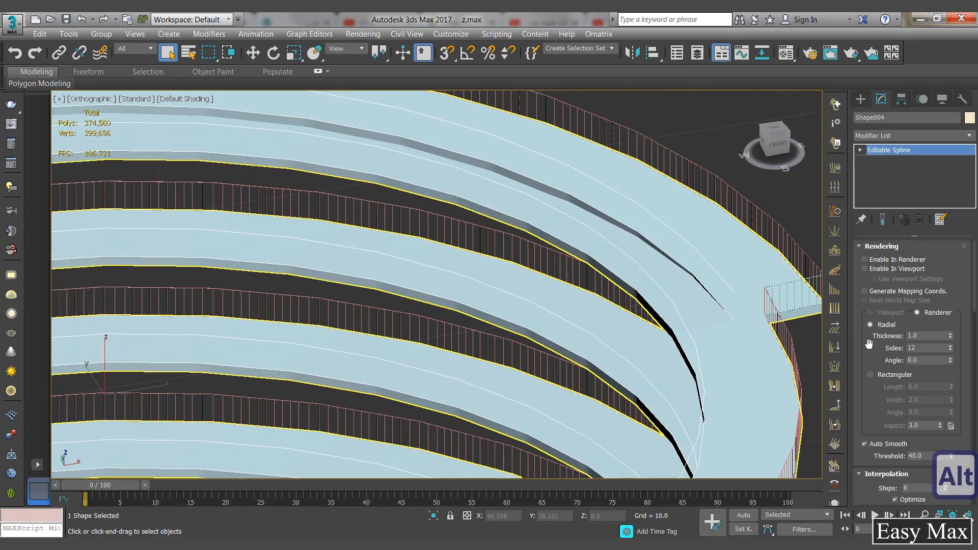
left_click_drag(871, 356, 880, 248)
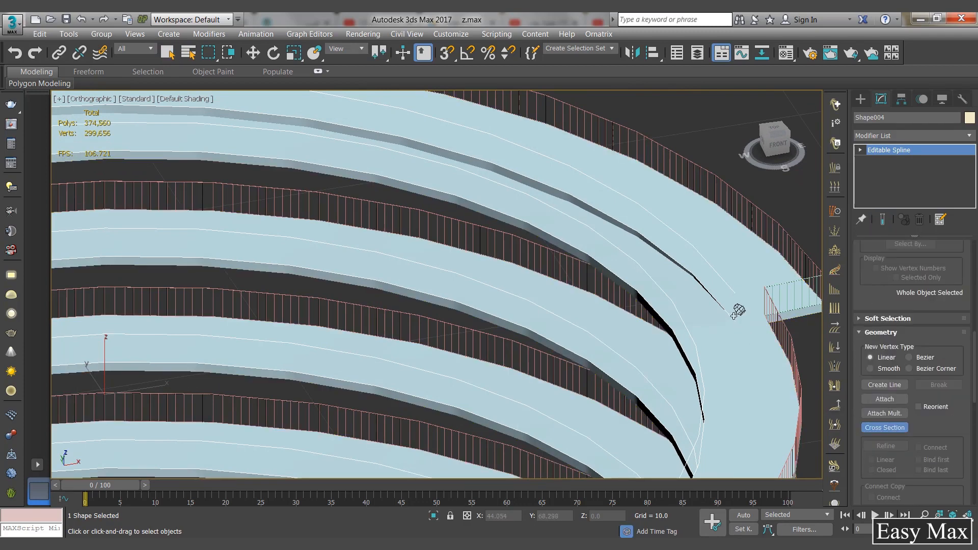
left_click(735, 289)
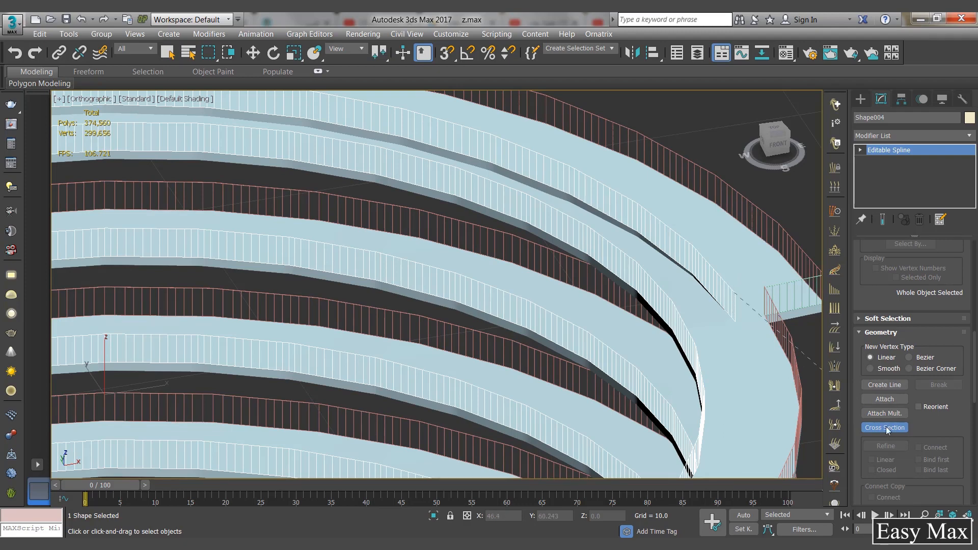
key("w")
Delete the inner railing's segments and posts that overlap the upper walkway surface near its top end, working at segment level.
middle_click_drag(753, 357, 680, 303, "alt")
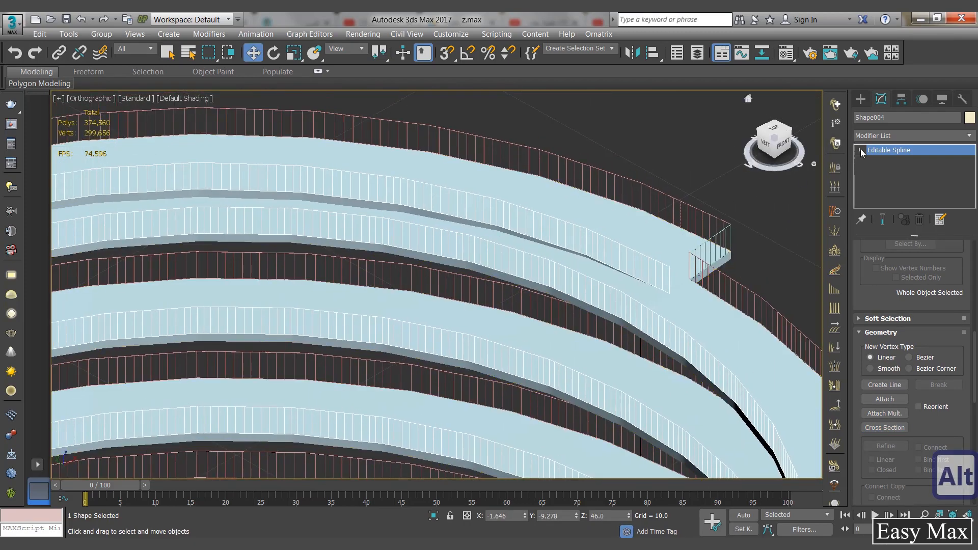
left_click(860, 149)
left_click(892, 171)
middle_click_drag(551, 291, 372, 223, "alt")
left_click_drag(550, 289, 548, 282)
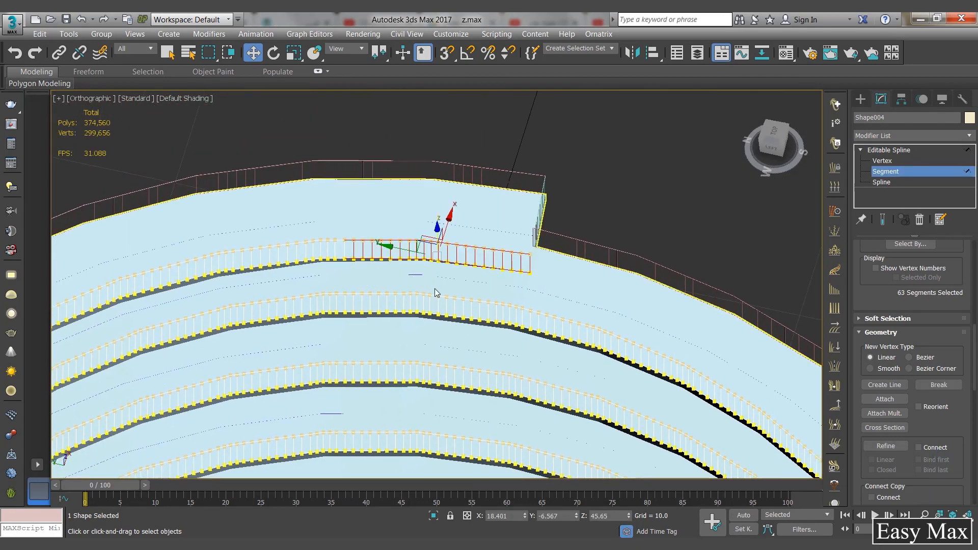
middle_click_drag(435, 289, 516, 289, "alt")
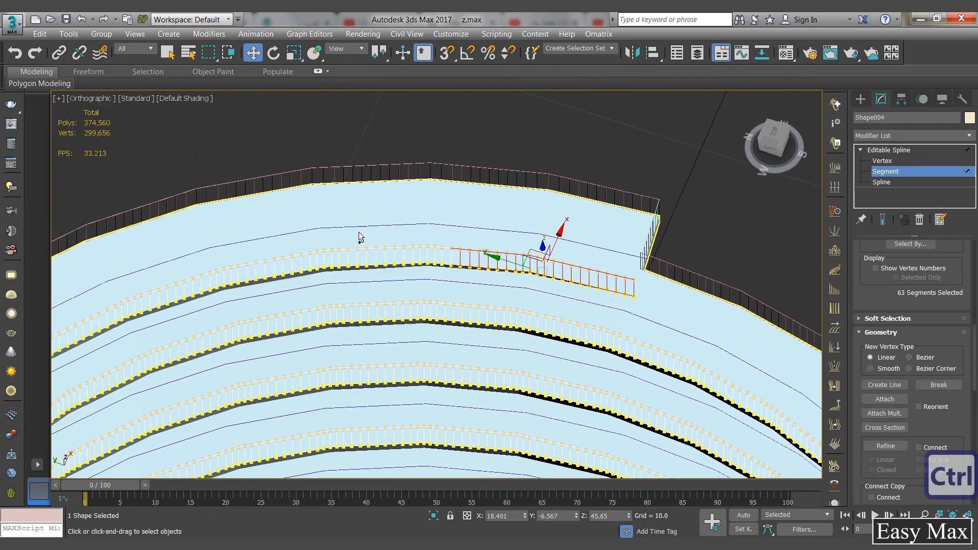
left_click_drag(467, 279, 466, 279, "ctrl")
middle_click_drag(396, 286, 374, 261, "alt")
left_click_drag(491, 308, 489, 306, "ctrl")
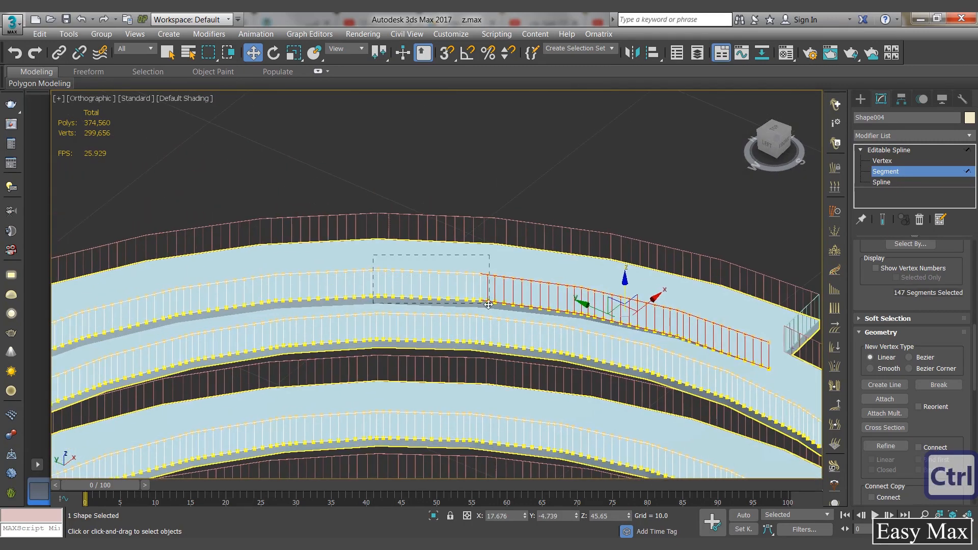
left_click_drag(399, 304, 399, 304, "ctrl")
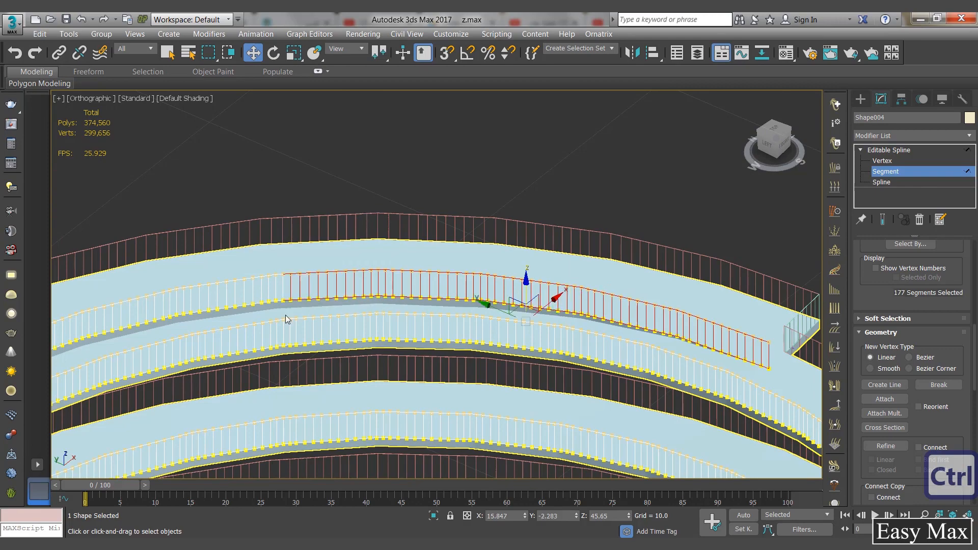
middle_click_drag(286, 315, 372, 207, "alt")
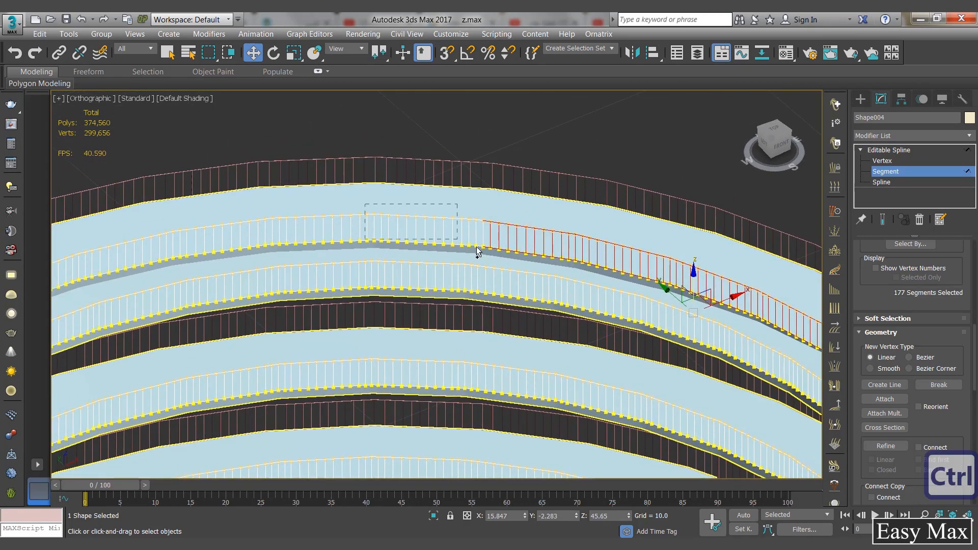
left_click_drag(487, 253, 487, 254, "ctrl")
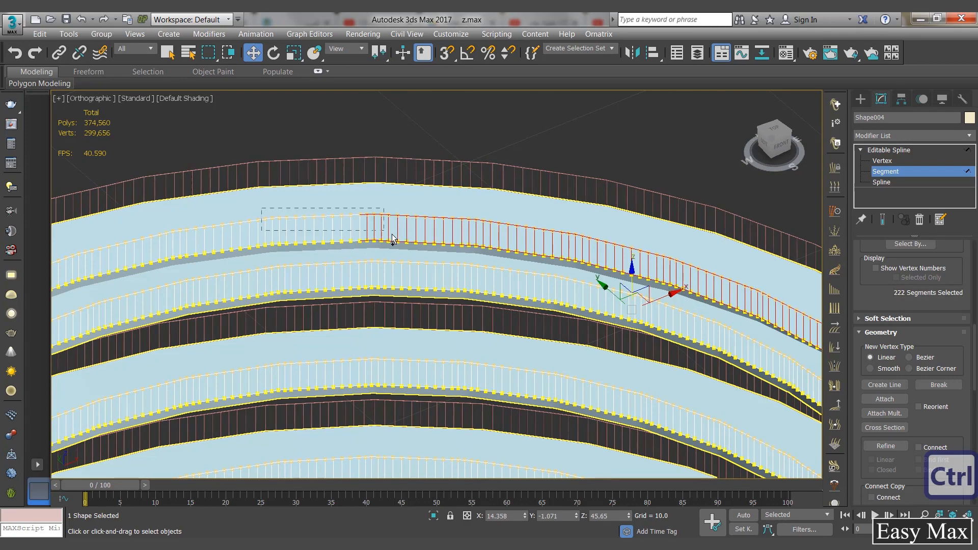
left_click_drag(407, 259, 408, 259, "ctrl")
scroll(449, 259, "down", 5)
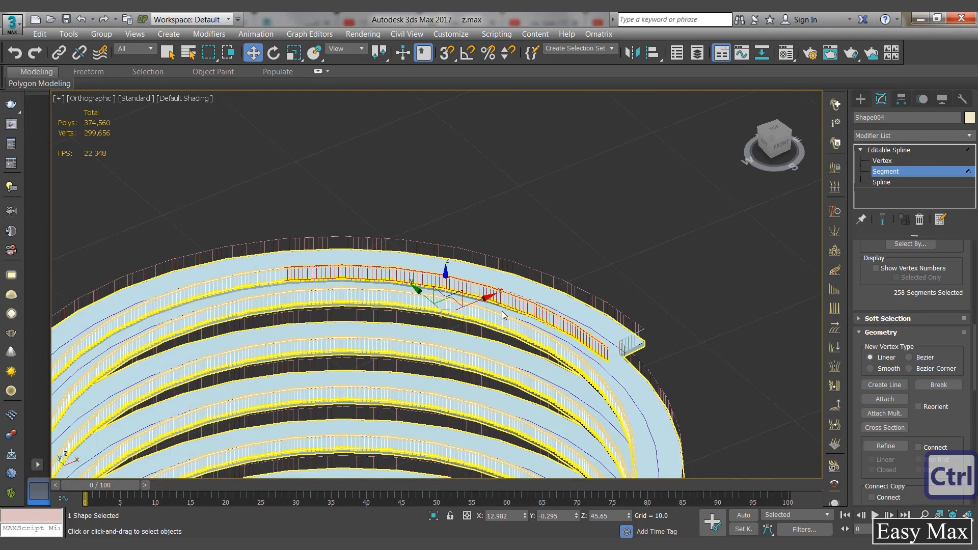
key("Delete")
scroll(510, 305, "down", 4)
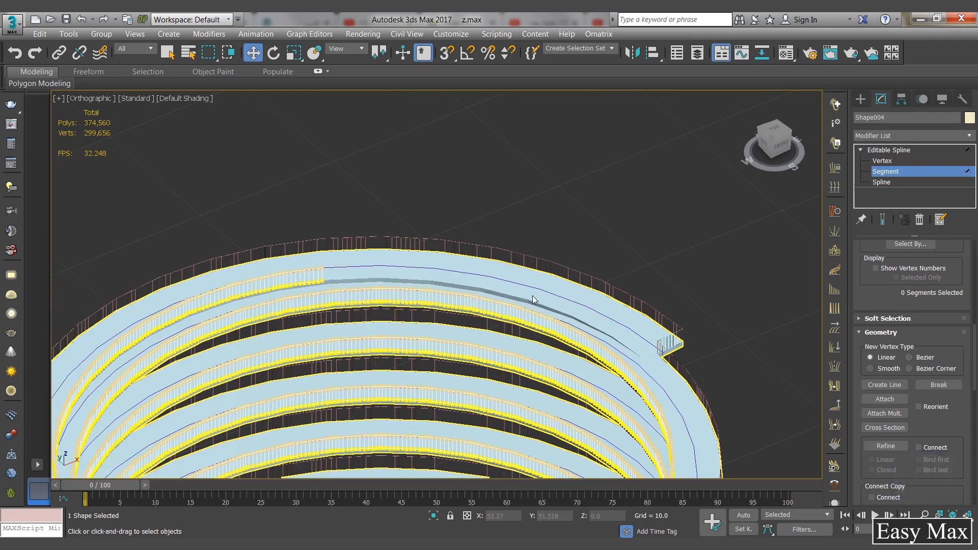
middle_click_drag(537, 307, 578, 270)
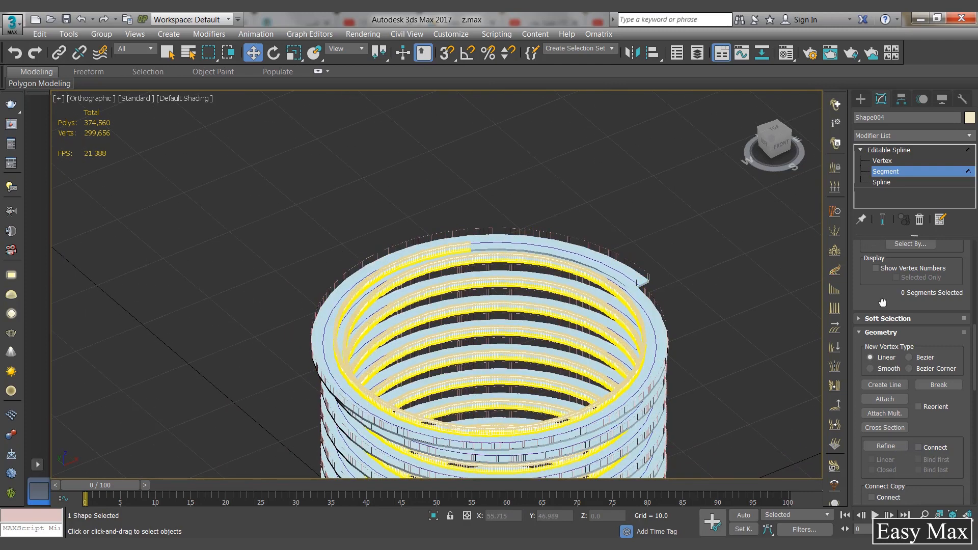
Make the inner railing visible in renderer and viewport with thickness 0.02 and 5 sides, and leave segment level.
scroll(882, 302, "up", 5)
left_click_drag(871, 295, 871, 374)
double_click(922, 348)
type("5")
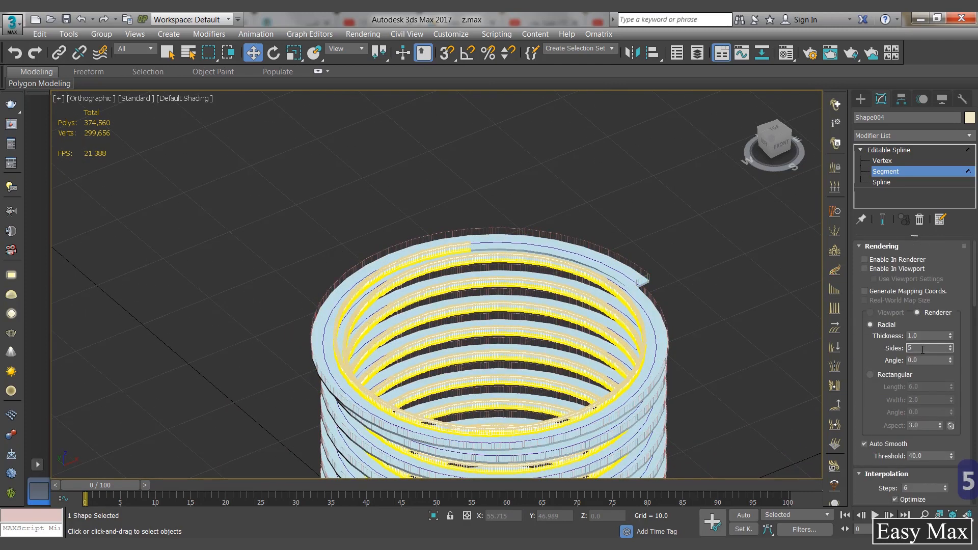
double_click(940, 335)
type(".02")
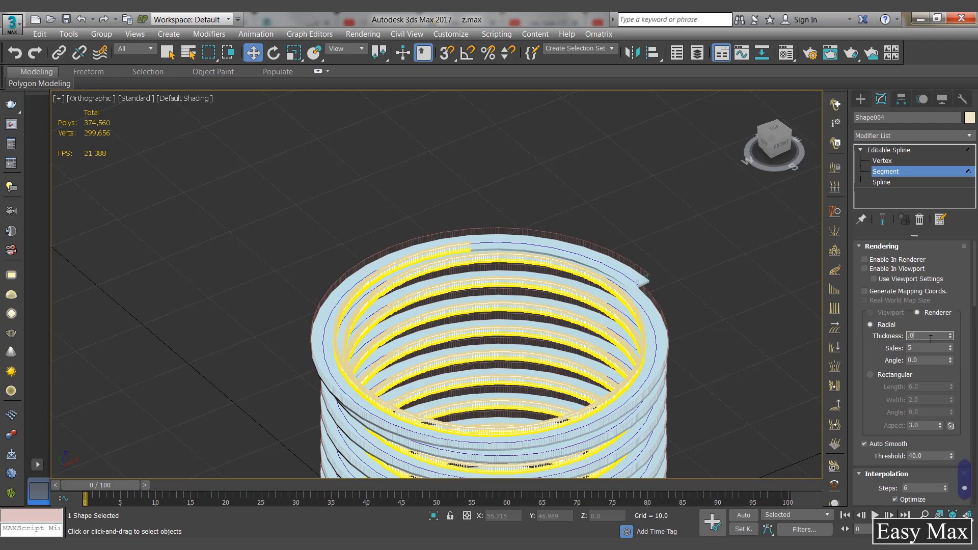
left_click(897, 260)
left_click(896, 269)
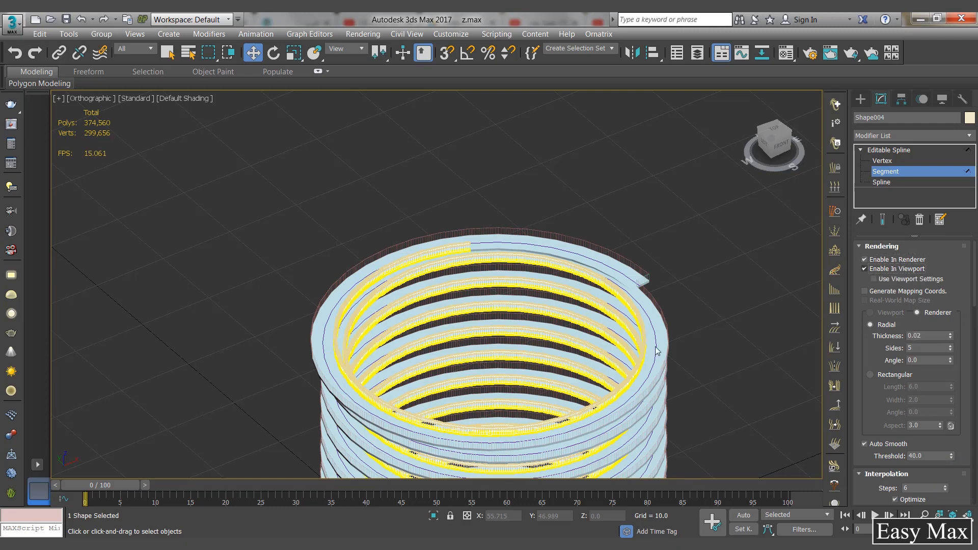
key("q")
scroll(585, 301, "up", 5)
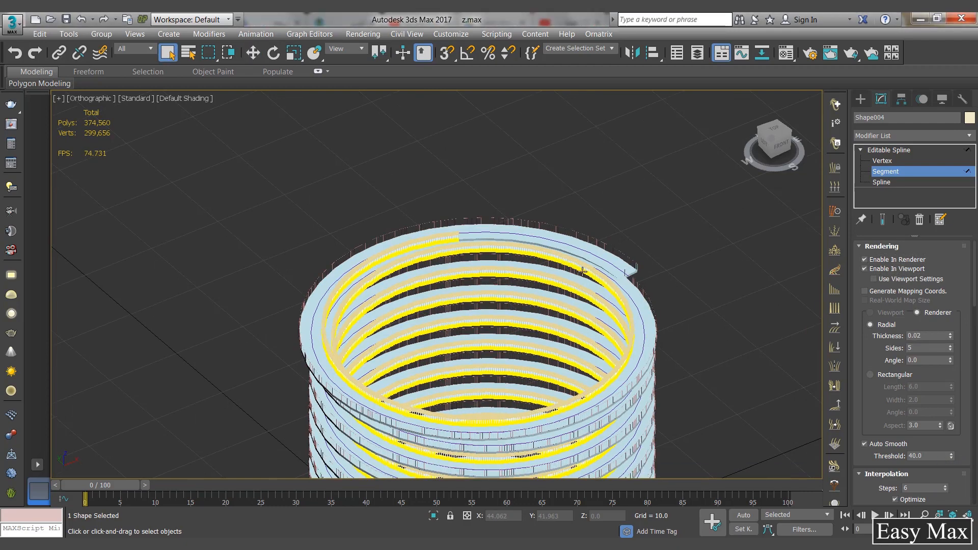
left_click(892, 173)
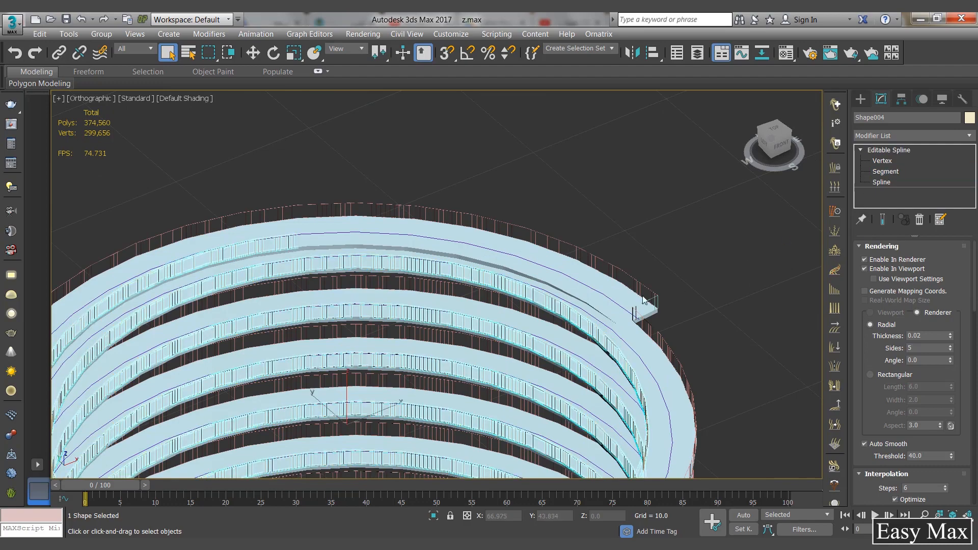
Deselect the inner railing and examine the railings around the spiral tower from close up and from a distance.
scroll(577, 292, "up", 6)
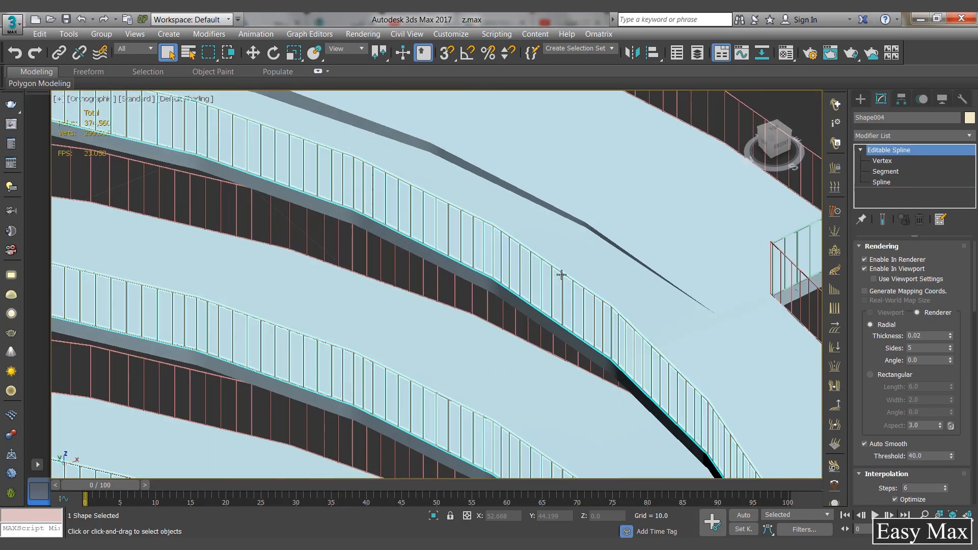
scroll(555, 258, "down", 8)
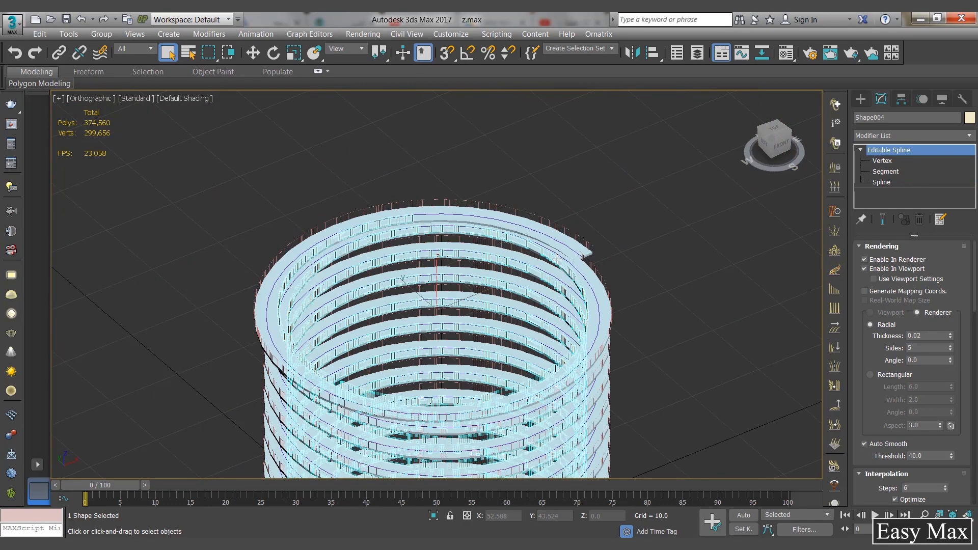
middle_click_drag(531, 284, 601, 254, "alt")
scroll(532, 299, "up", 5)
left_click(515, 266)
scroll(601, 254, "down", 5)
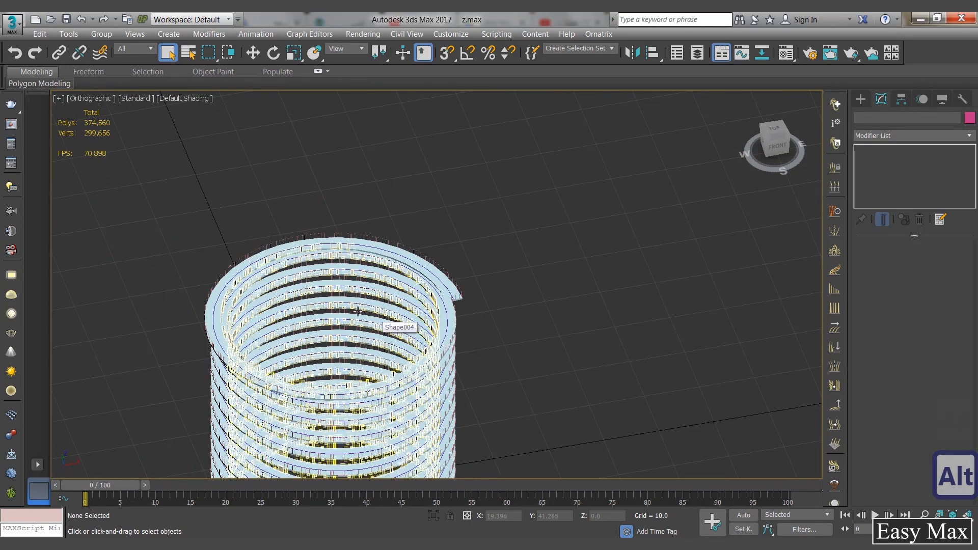
scroll(354, 296, "down", 10)
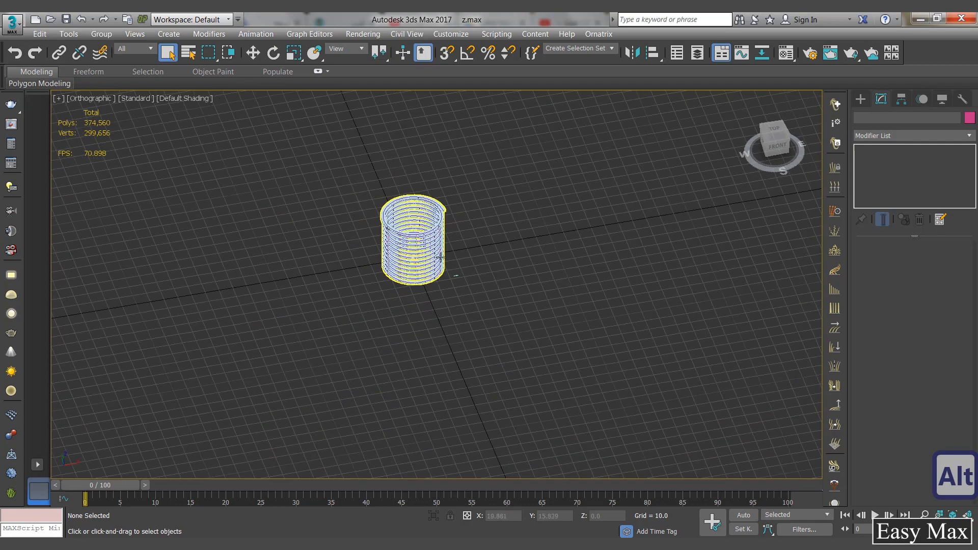
middle_click_drag(427, 245, 436, 250, "alt")
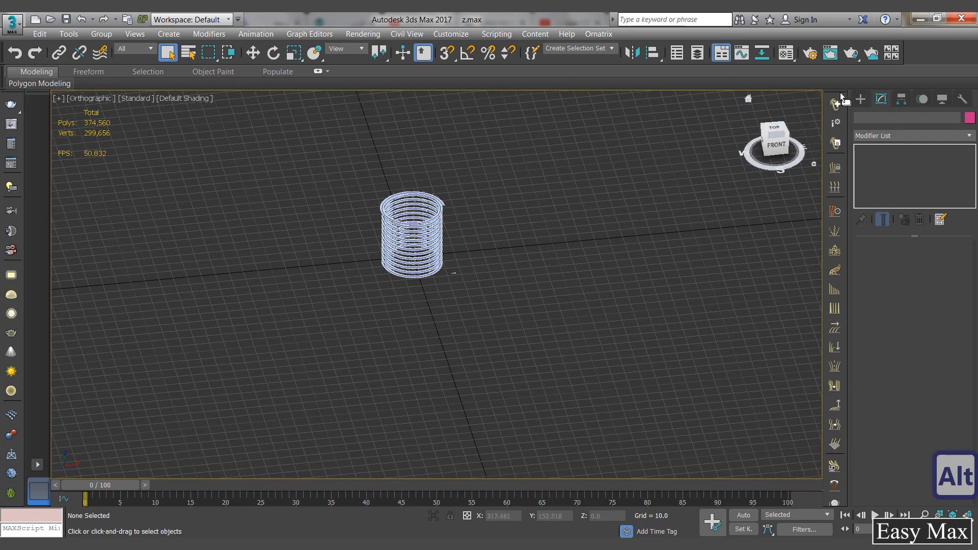
Create a standard primitive cylinder beside the spiral tower, about 19 in radius and about 63 high.
left_click(856, 100)
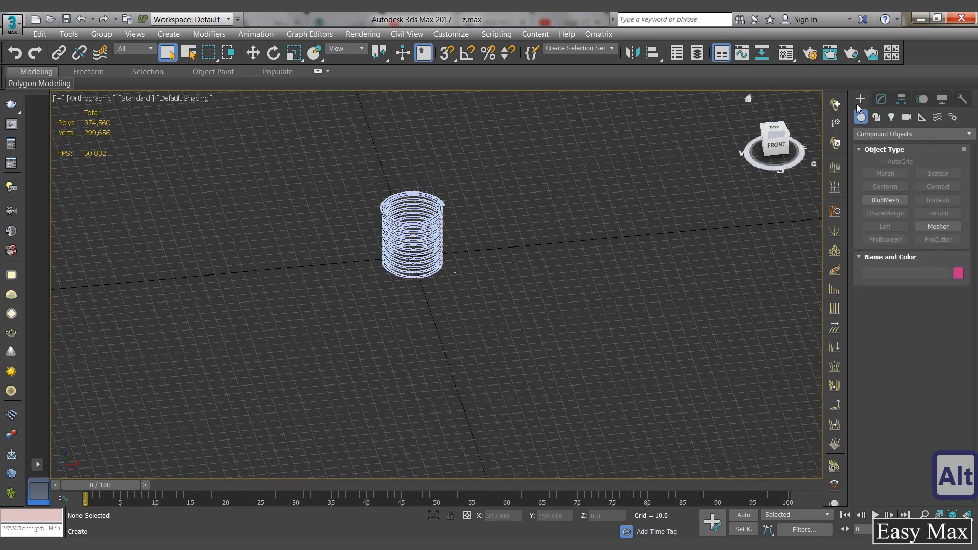
left_click(863, 136)
left_click(870, 144)
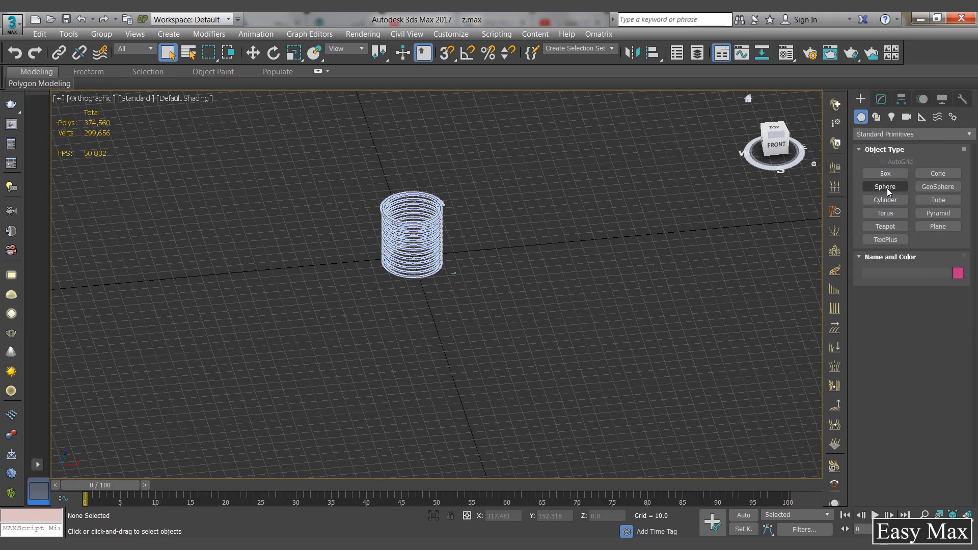
left_click(886, 199)
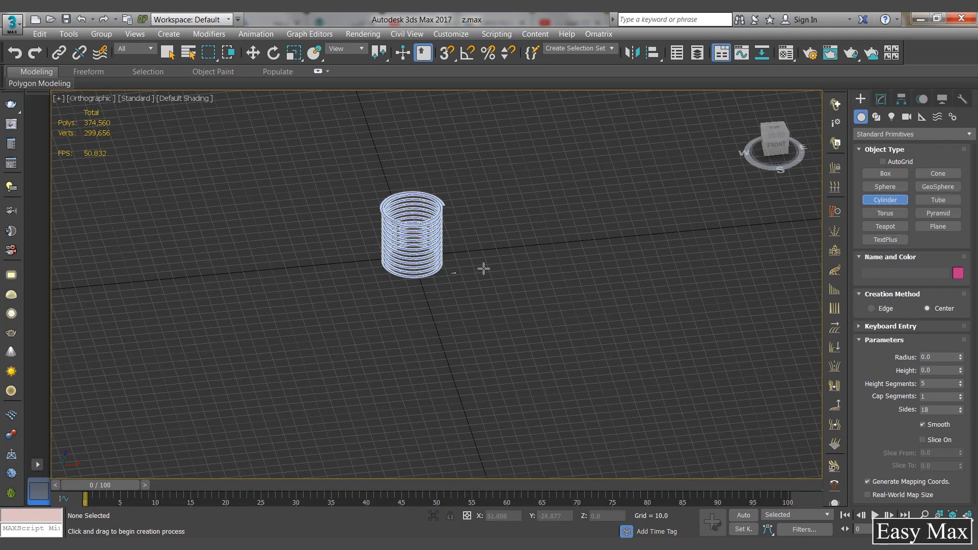
left_click_drag(481, 268, 493, 253)
Set the cylinder's radius to 20 and its height to 45.
left_click(881, 99)
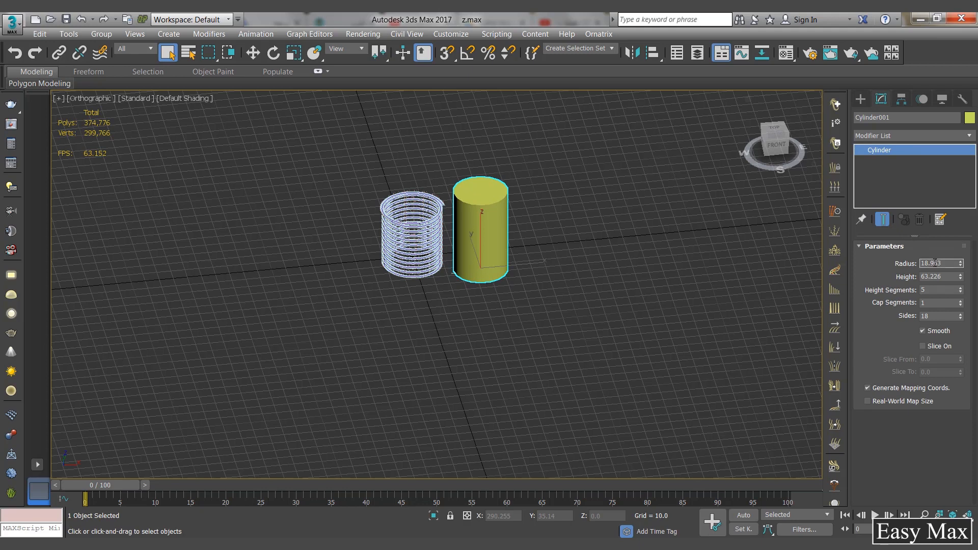
type("20")
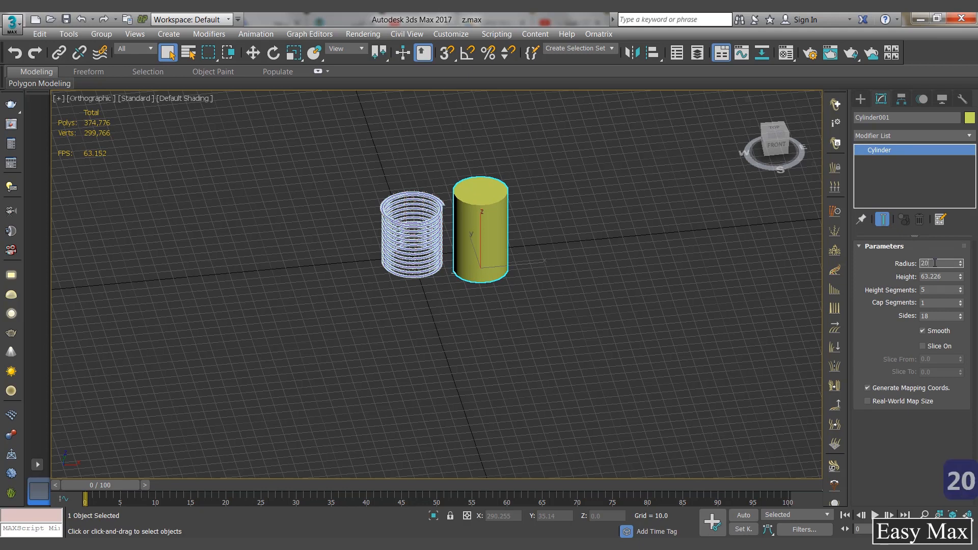
key("Tab")
type("45")
key("Return")
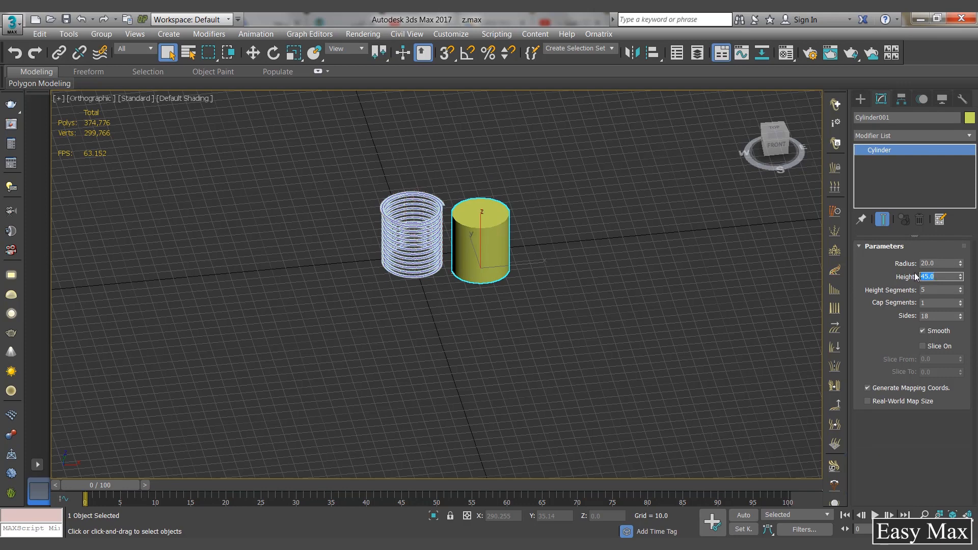
Compare the cylinder with the spiral tower in wireframe, and switch to a shaded top view of both.
scroll(403, 248, "up", 5)
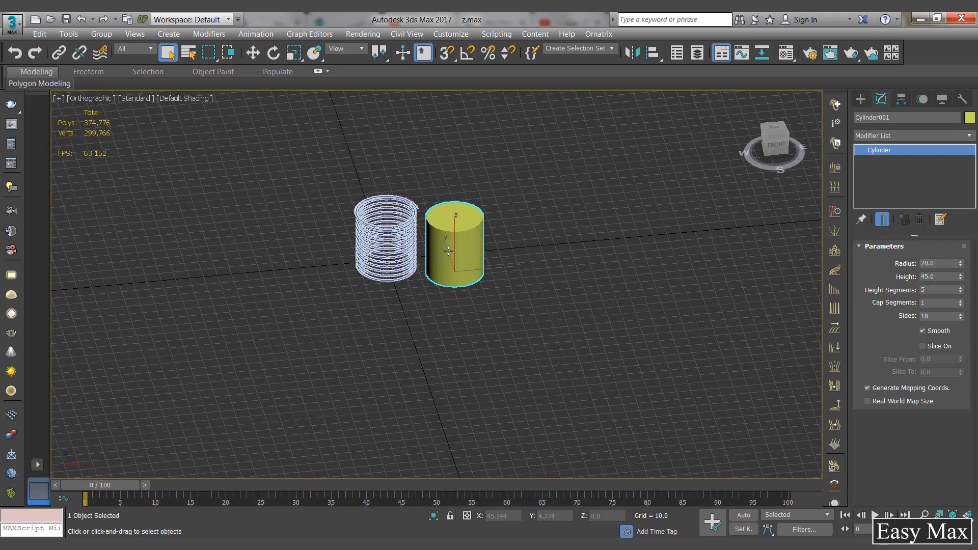
key("F3")
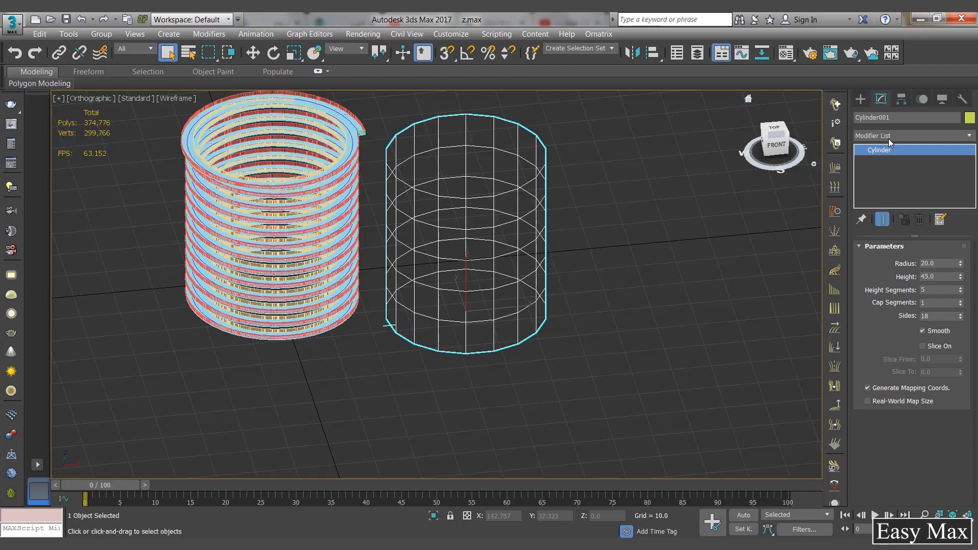
key("t")
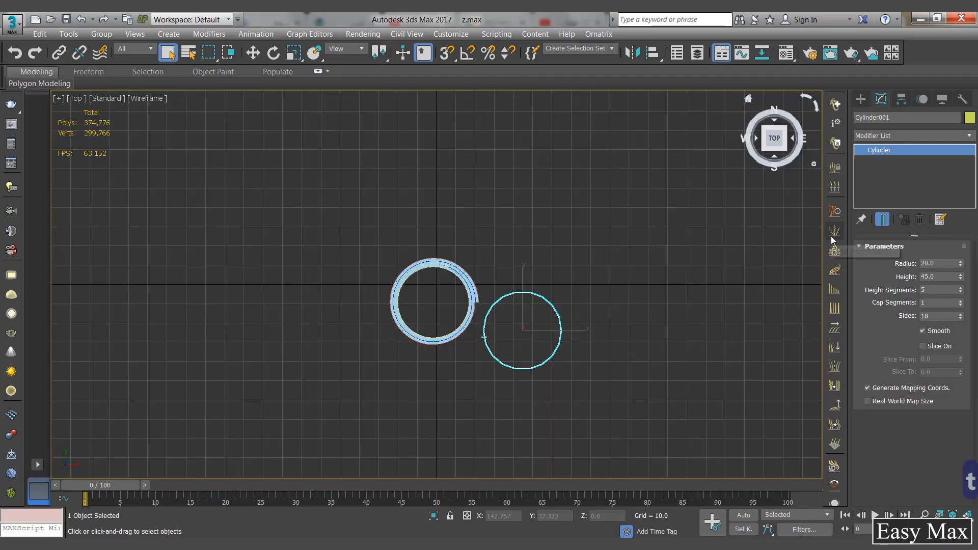
key("F3")
middle_click_drag(517, 308, 484, 280)
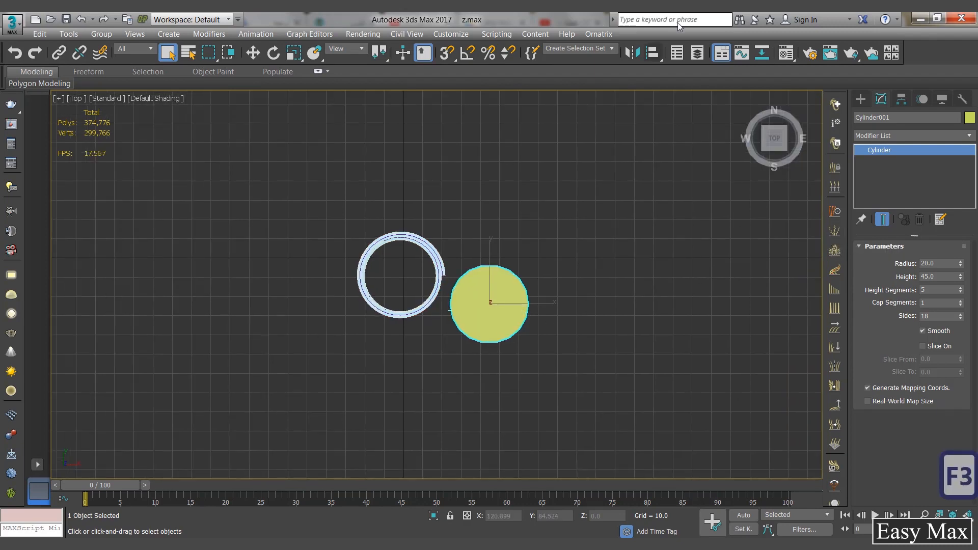
Align the cylinder's center with the spiral walkway's center in the X and Y positions.
left_click(653, 53)
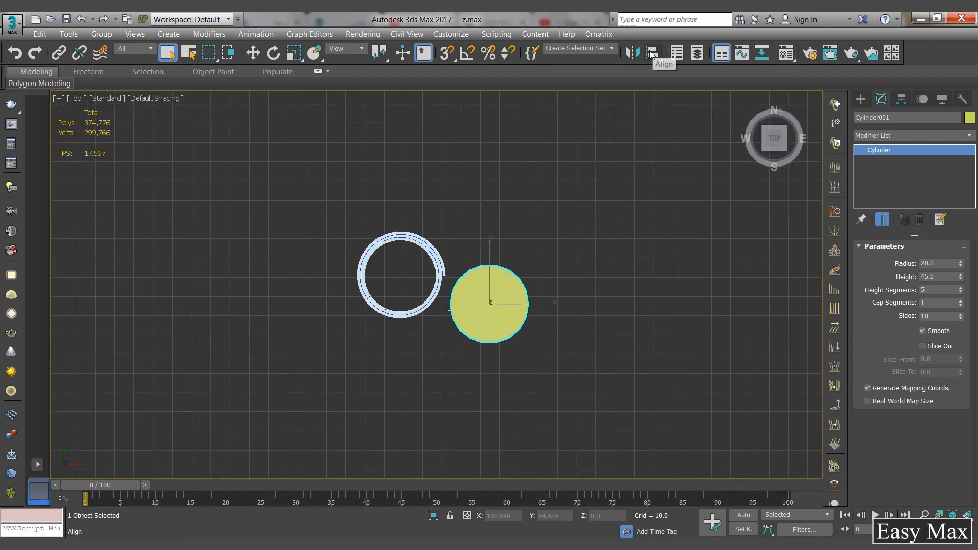
left_click(421, 240)
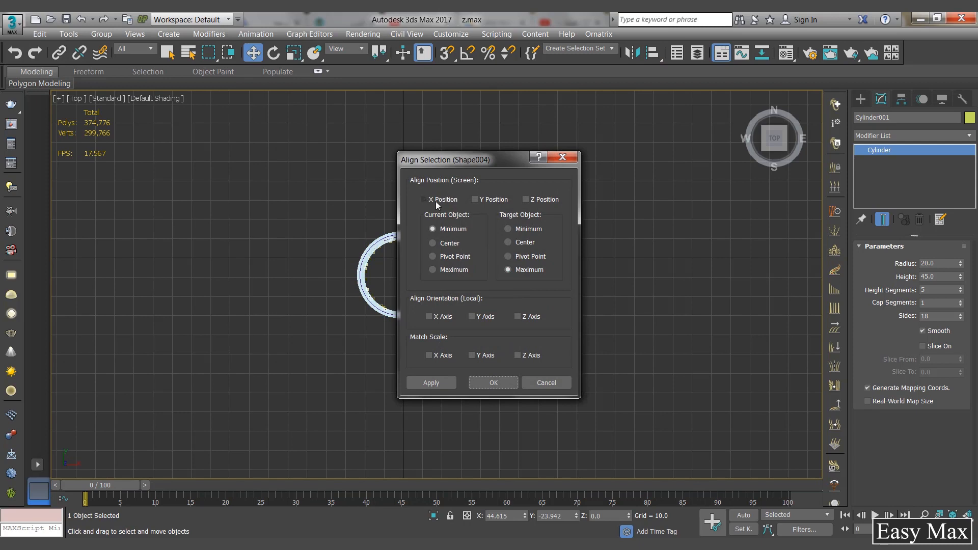
left_click(436, 200)
left_click(479, 200)
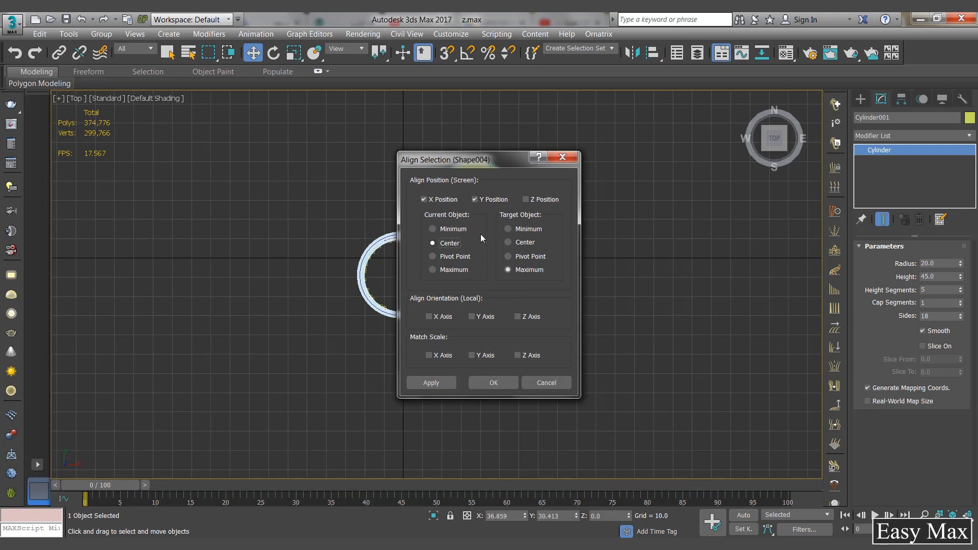
left_click(524, 242)
left_click(439, 379)
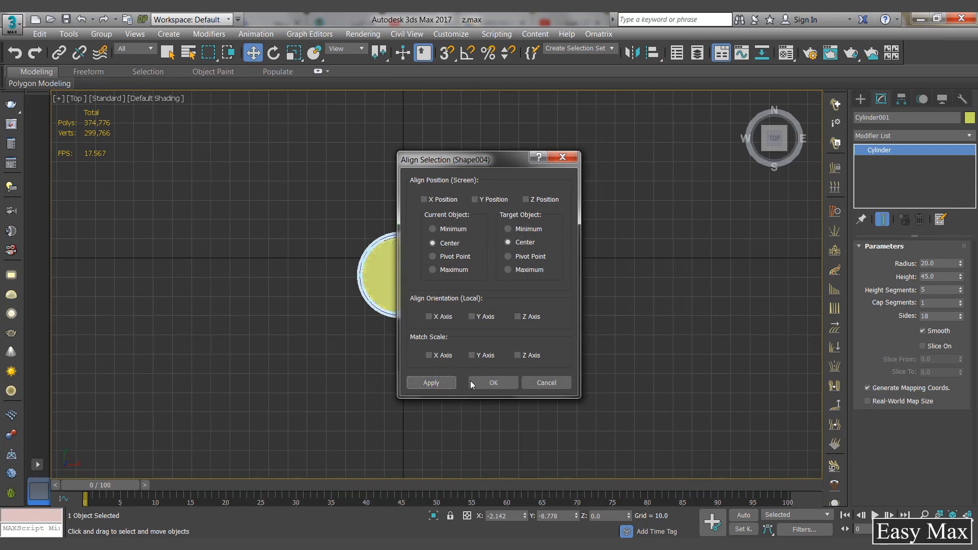
left_click(498, 384)
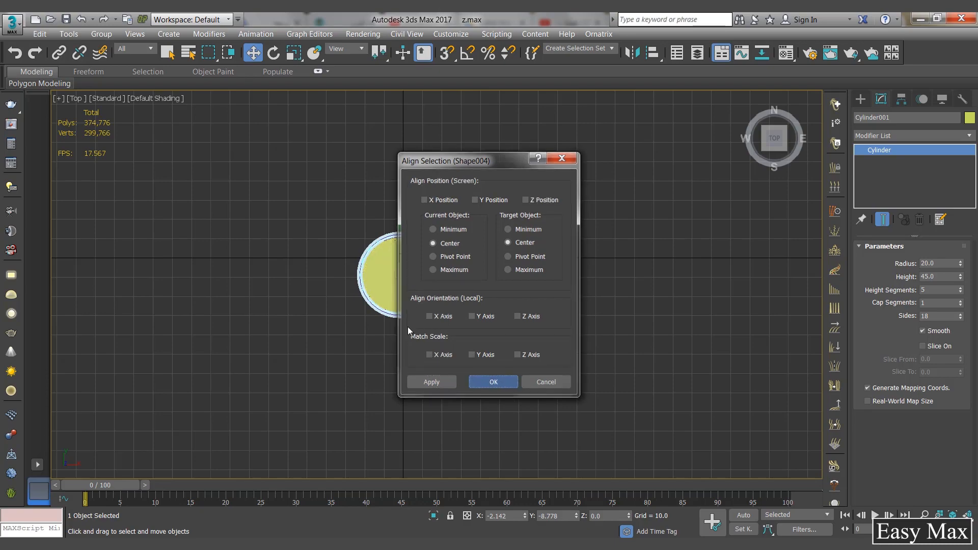
Try a cylinder radius of 22, settle on 23, and check the fit around the spiral walkway.
middle_click_drag(410, 287, 500, 206)
scroll(431, 252, "up", 6)
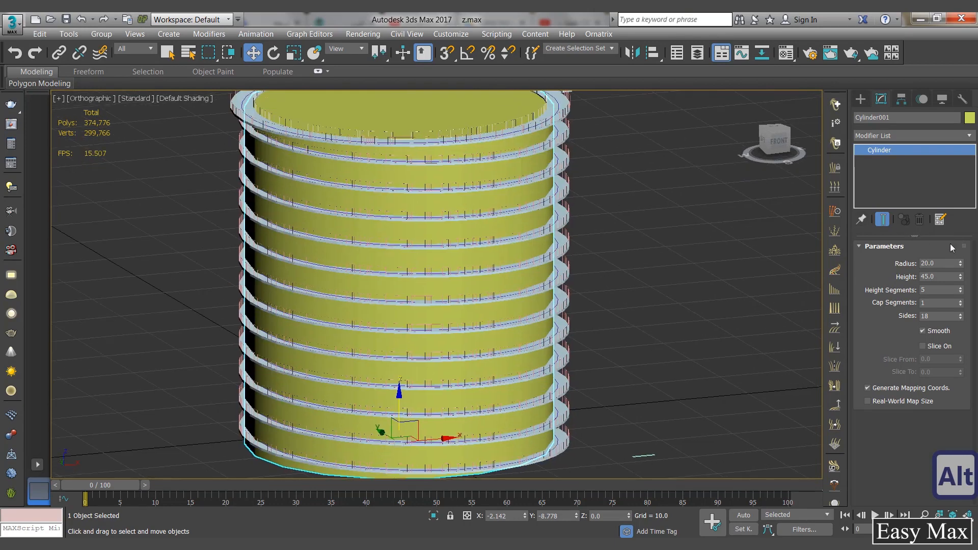
double_click(934, 264)
type("22")
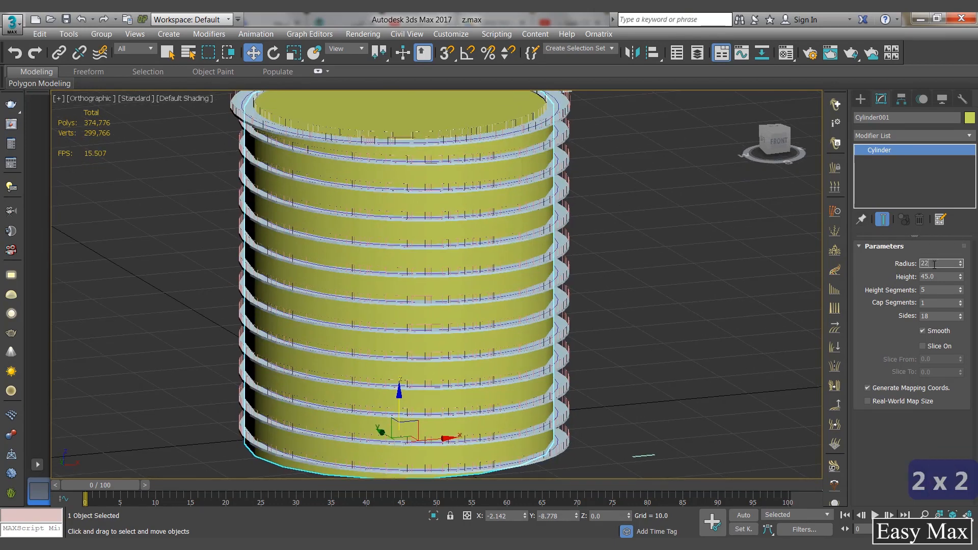
key("Return")
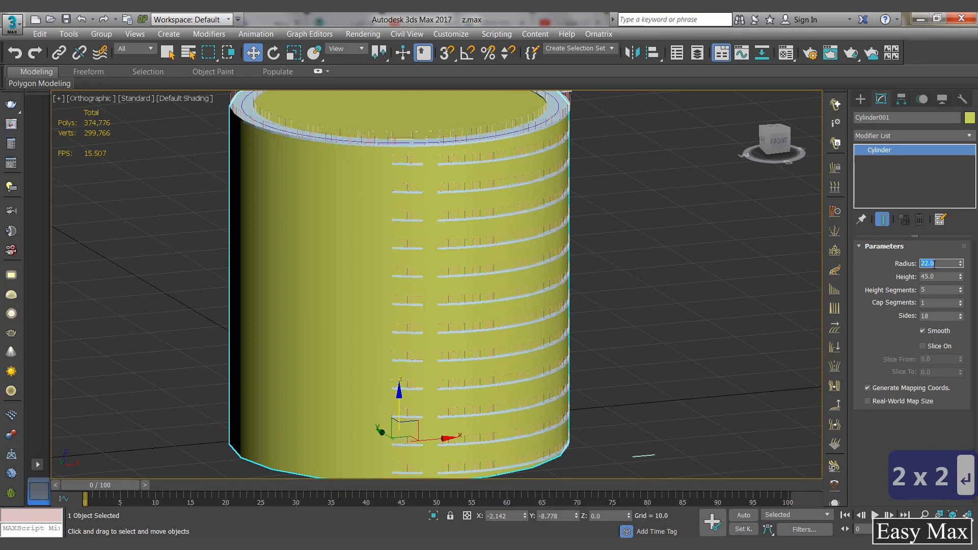
type("23")
key("Return")
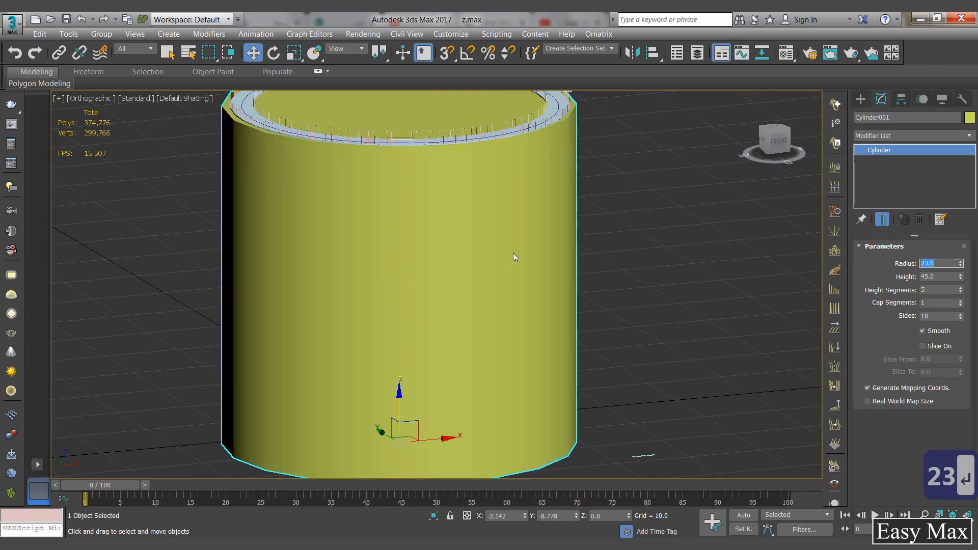
middle_click_drag(460, 211, 458, 248, "alt")
key("alt+x")
key("alt+x")
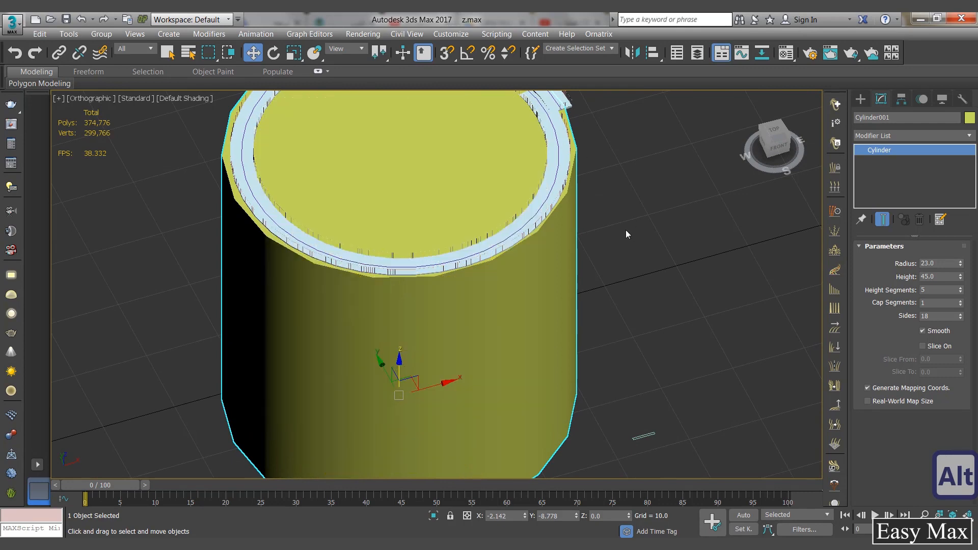
mouse_move(606, 230)
middle_mouse_down("alt")
mouse_move(603, 277)
mouse_move(600, 237)
mouse_move(632, 214)
mouse_move(617, 206)
mouse_move(617, 186)
mouse_move(618, 229)
middle_mouse_up("alt")
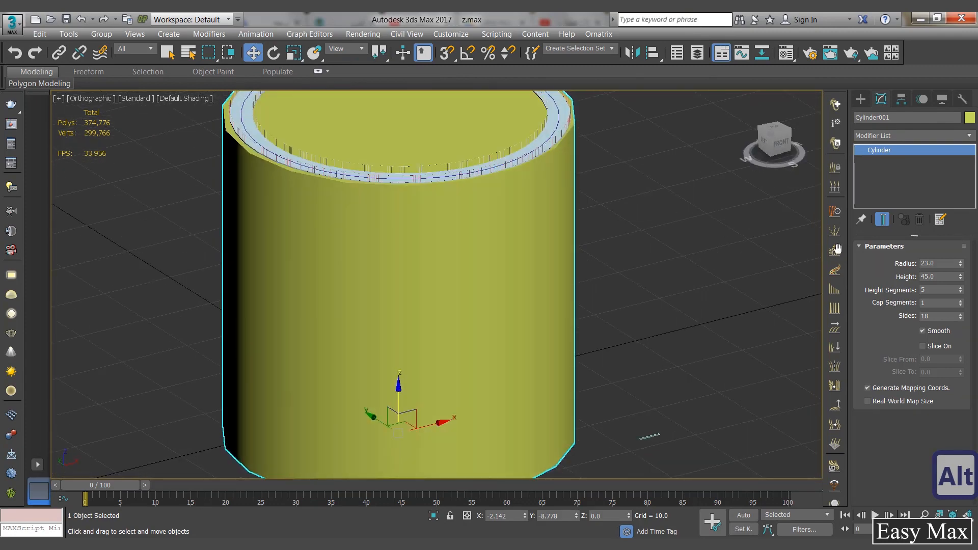
Set the cylinder's height to 45.1 and check it against the top of the walkway.
double_click(950, 276)
type("45.1")
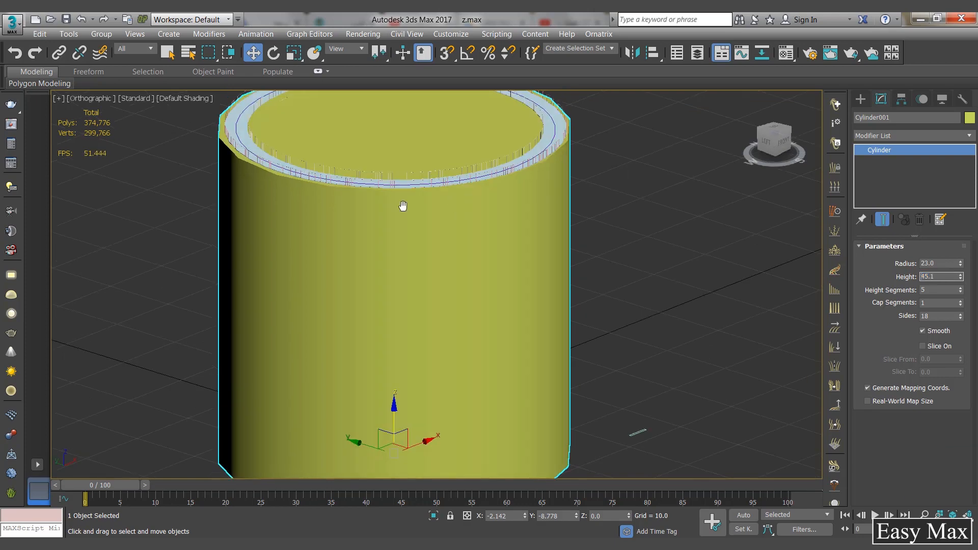
middle_click_drag(402, 207, 408, 212)
scroll(409, 212, "down", 4)
middle_click_drag(535, 268, 543, 326, "alt")
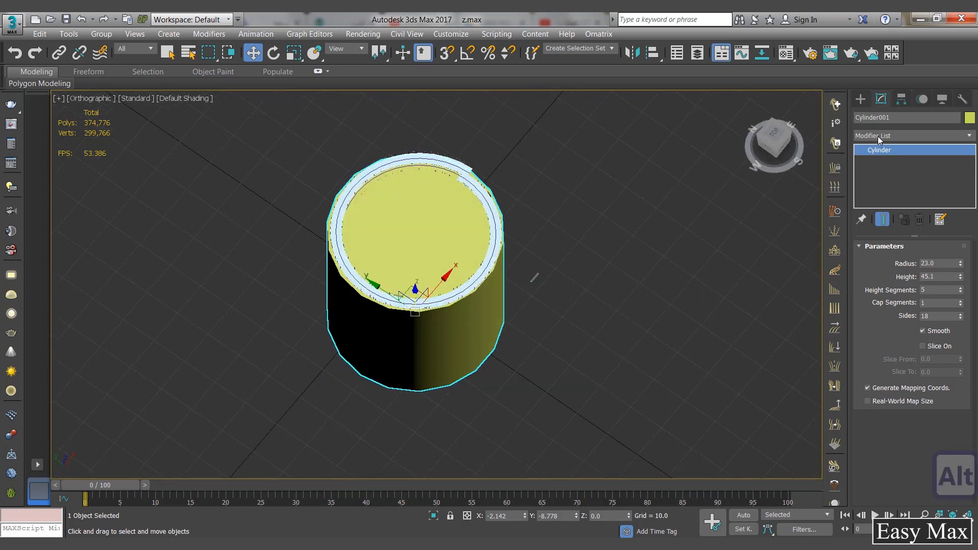
middle_click_drag(634, 200, 638, 177, "alt")
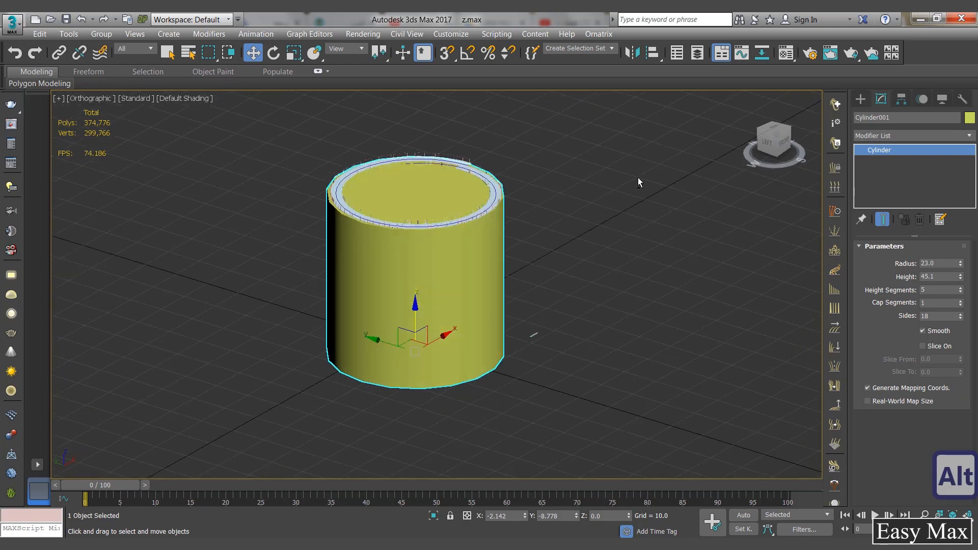
Add an Edit Poly modifier to the cylinder and delete its top and bottom cap polygons.
left_click(890, 136)
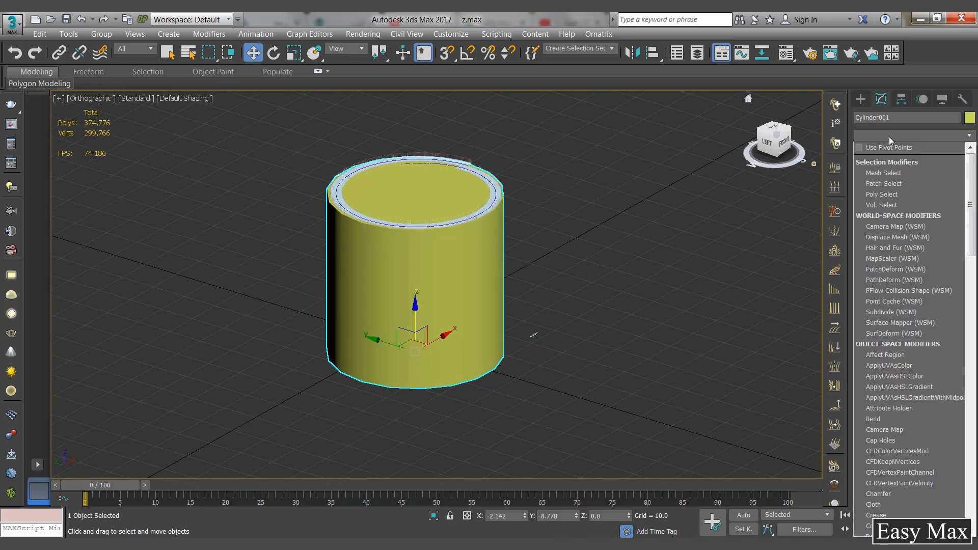
key("e")
left_click(890, 180)
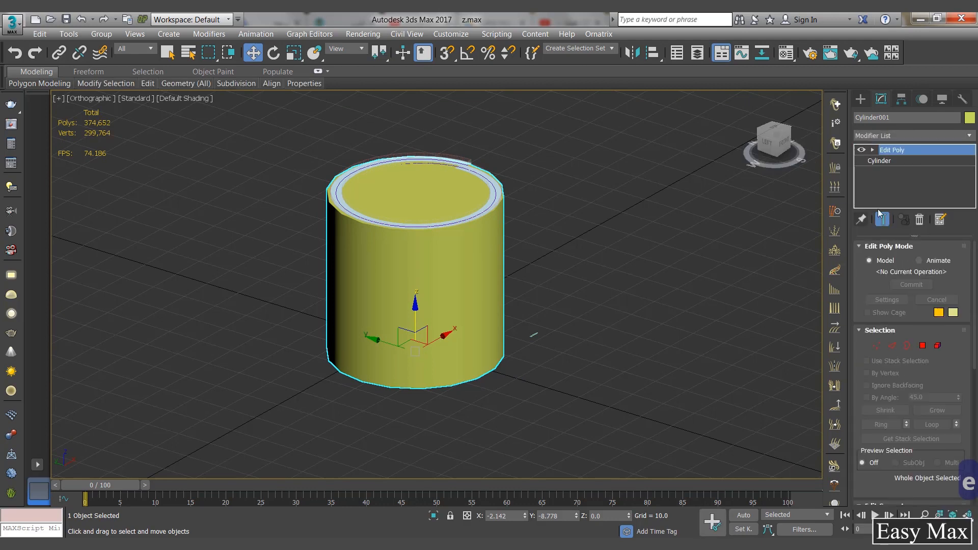
left_click(923, 346)
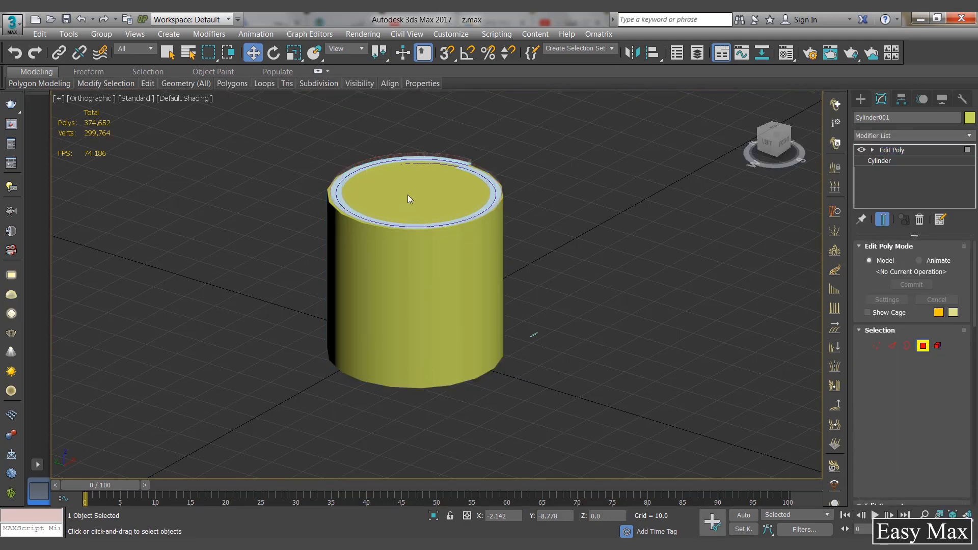
left_click(422, 206)
key("Delete")
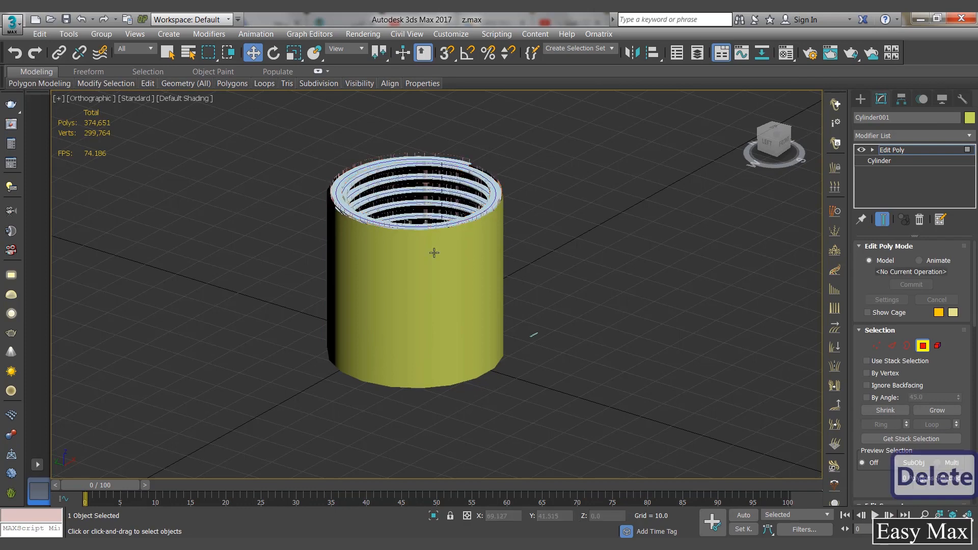
middle_click_drag(441, 310, 424, 232, "alt")
left_click(408, 295)
key("Delete")
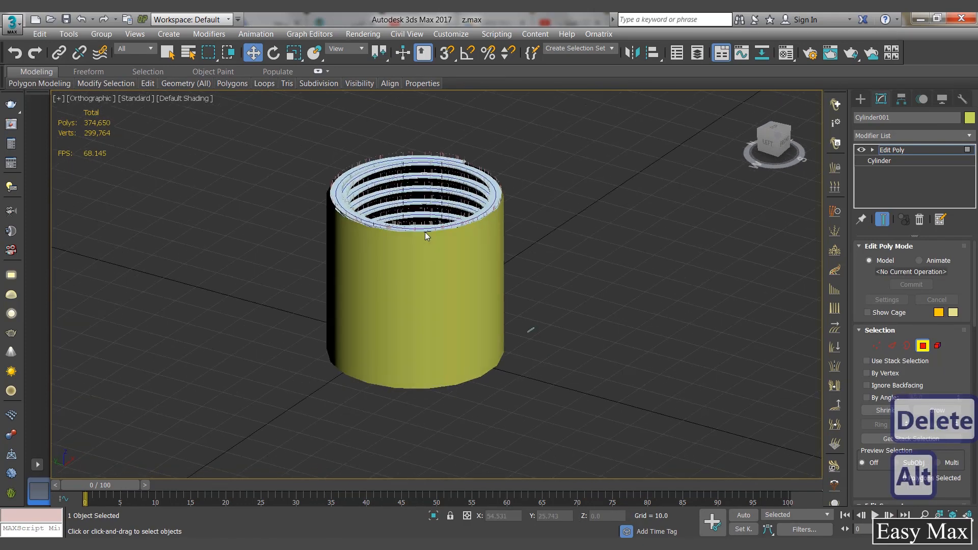
left_click(922, 347)
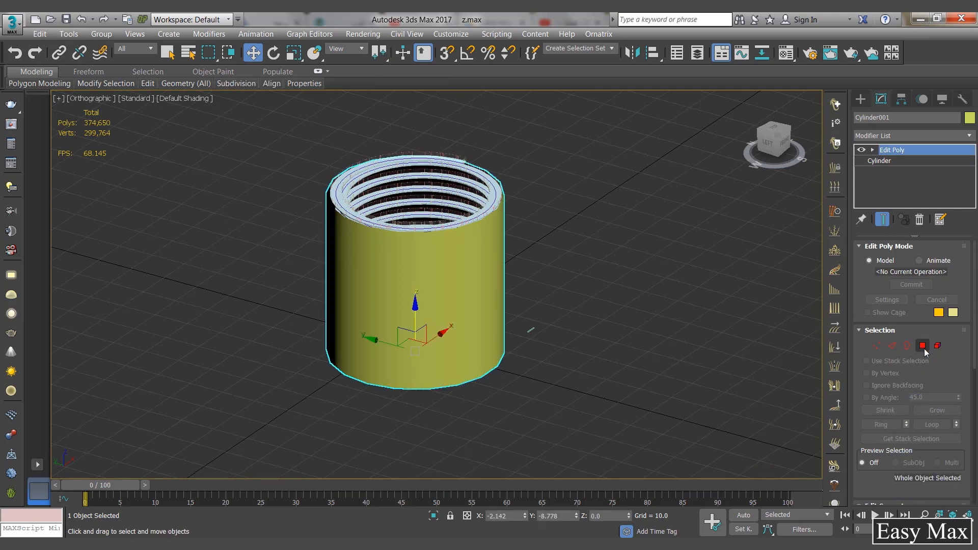
Isolate the open cylinder in wireframe and select all its vertical edges at edge level using Ring.
key("q")
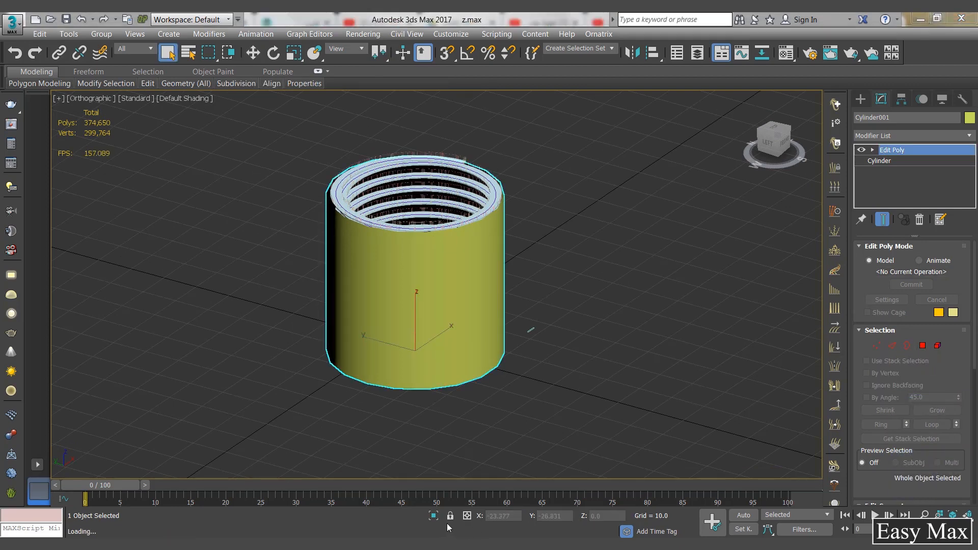
left_click(434, 515)
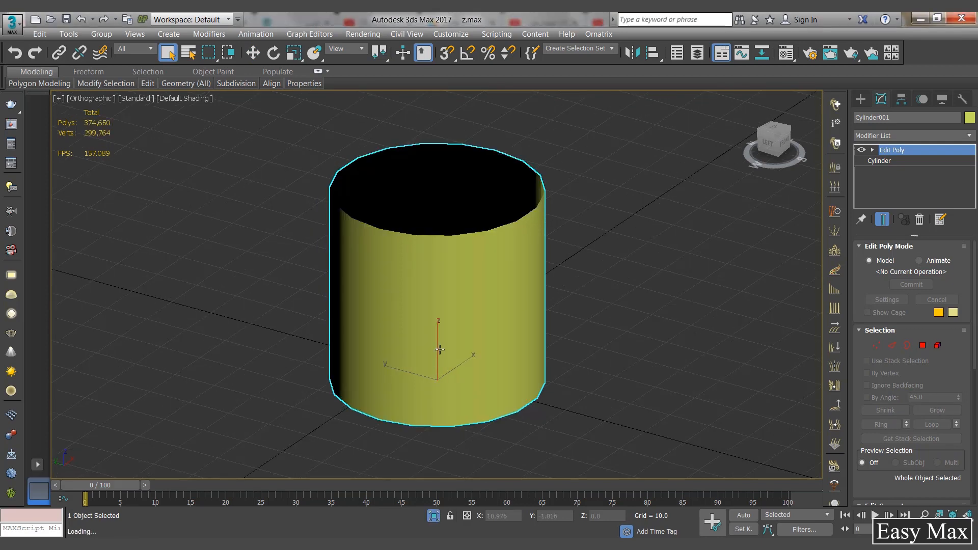
key("F3")
left_click(892, 345)
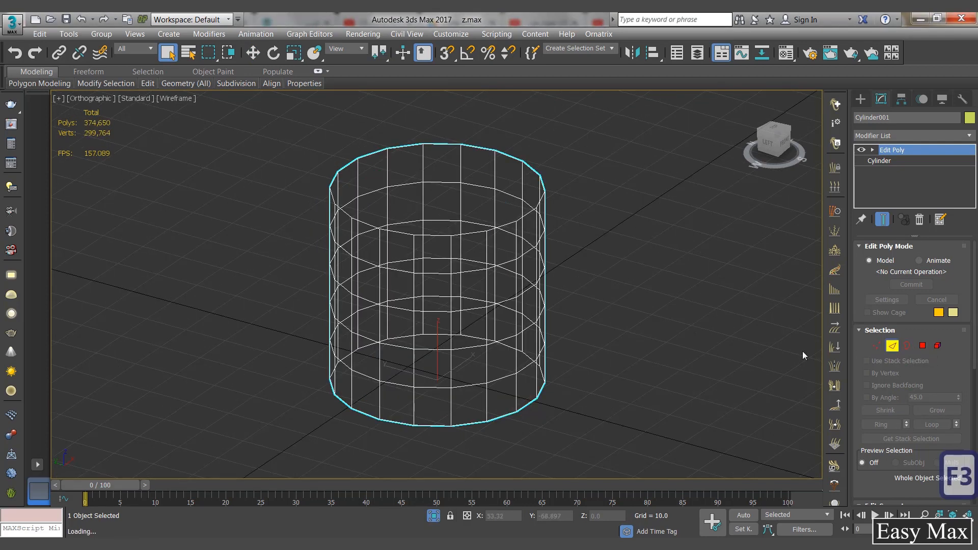
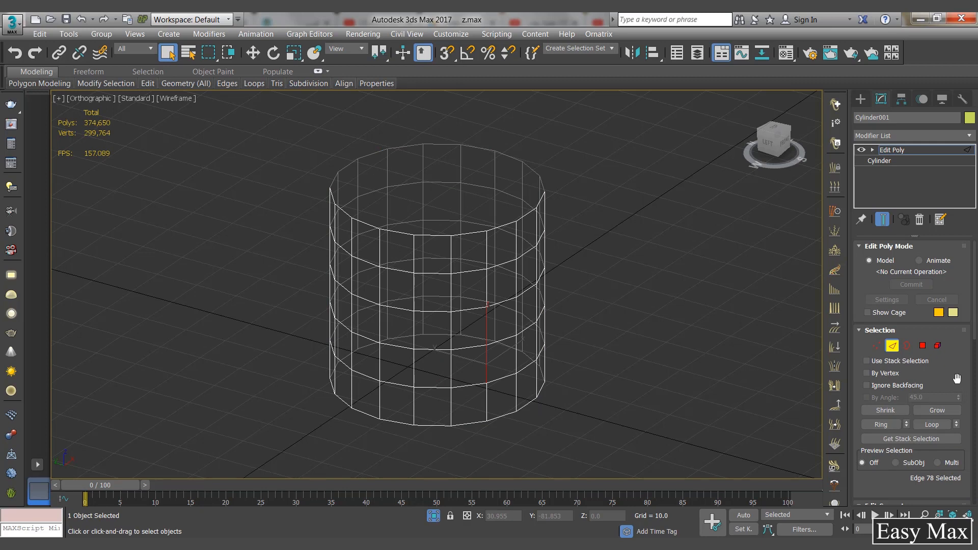
left_click_drag(957, 378, 957, 347)
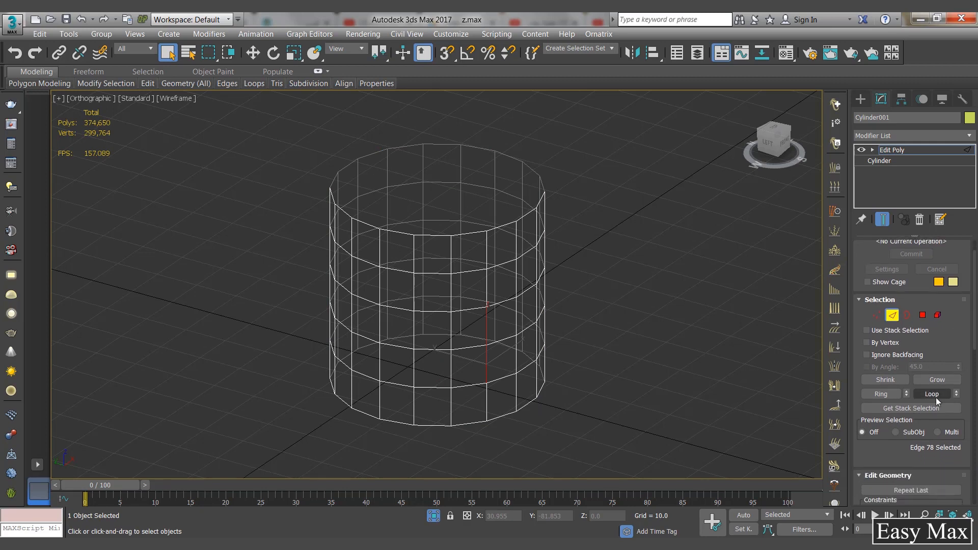
left_click(890, 394)
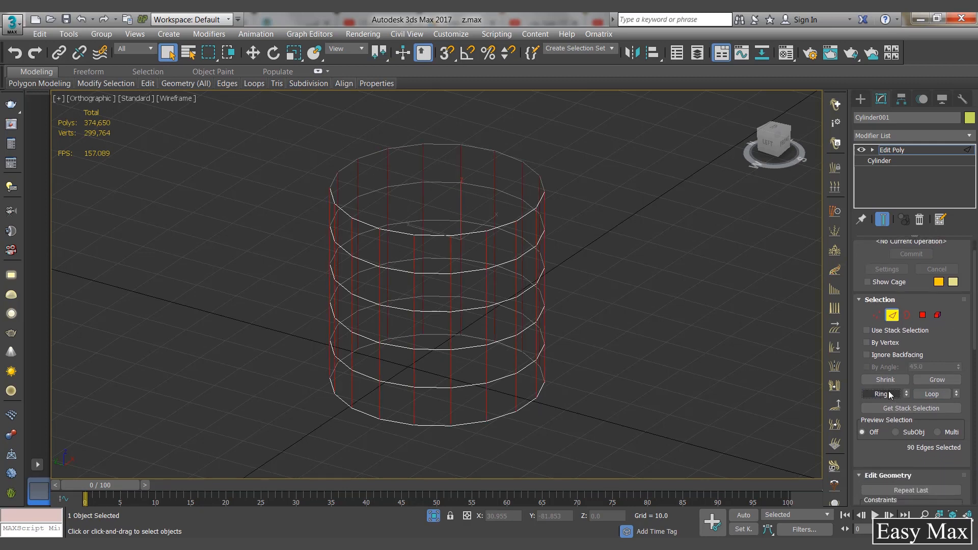
Apply a Twist modifier to the whole cylinder with an angle of 90.
left_click(898, 151)
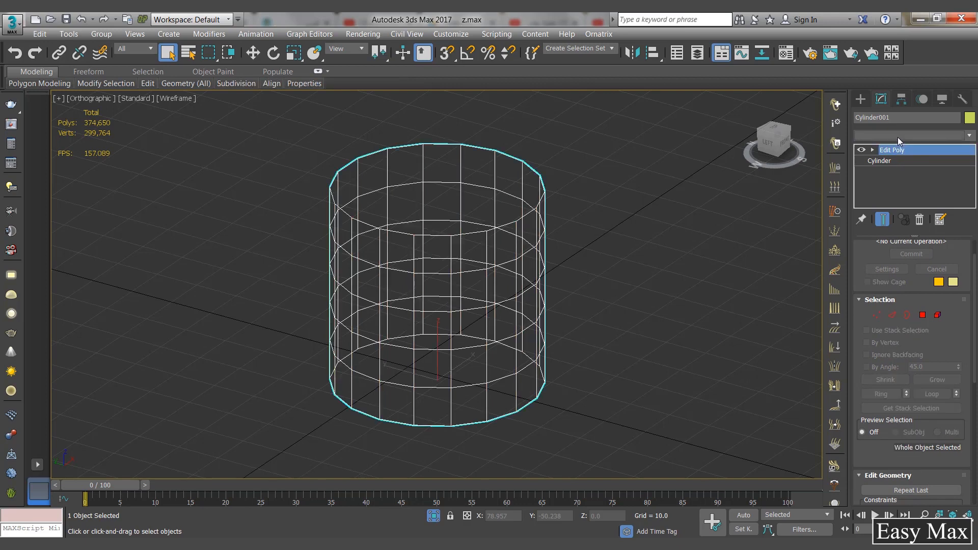
left_click(898, 136)
key("t")
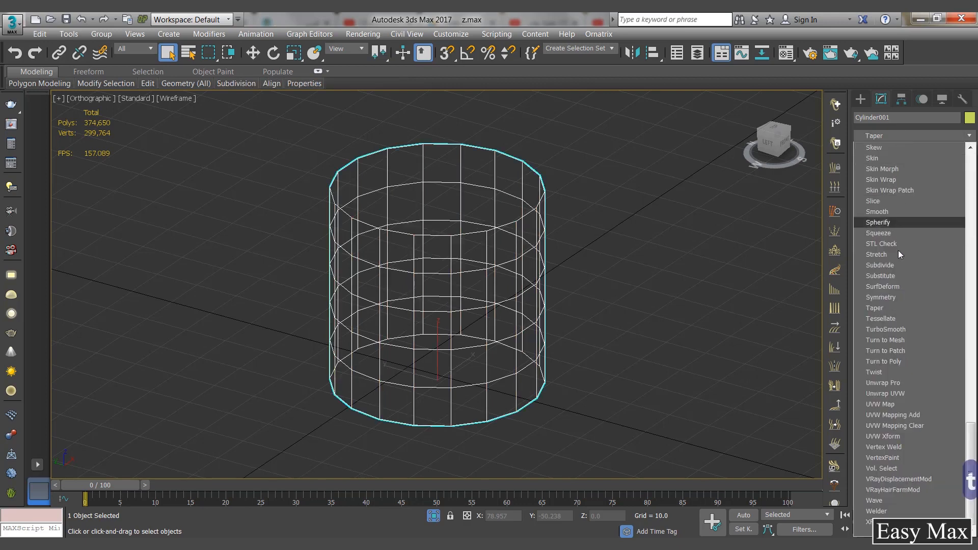
left_click(893, 371)
type("90")
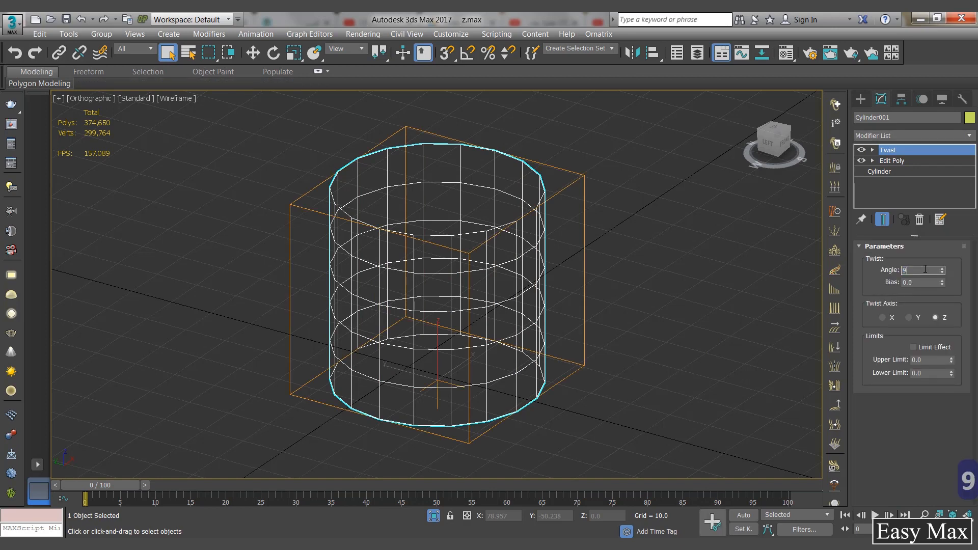
key("Return")
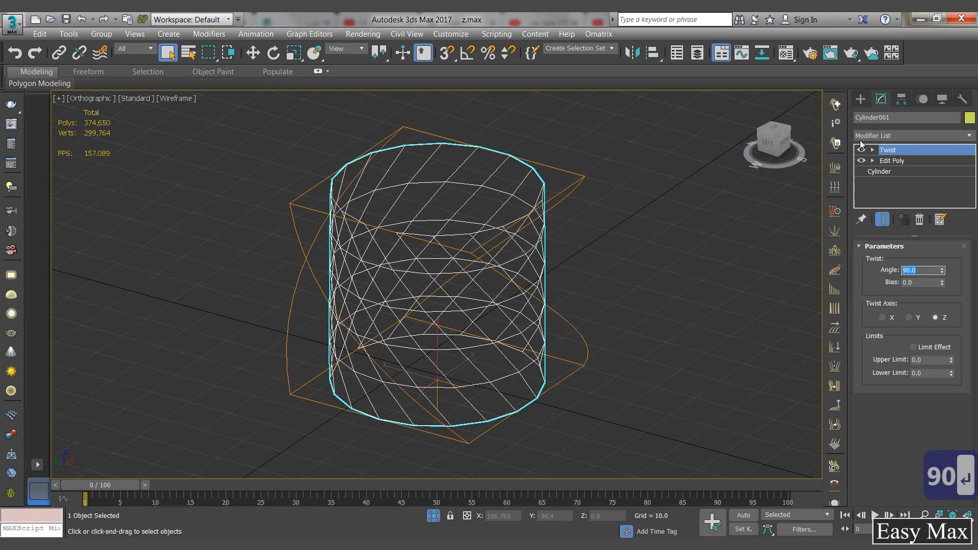
Add an Edit Poly modifier above the Twist and create a shape from the cylinder's selected twisted edges.
left_click(872, 130)
key("e")
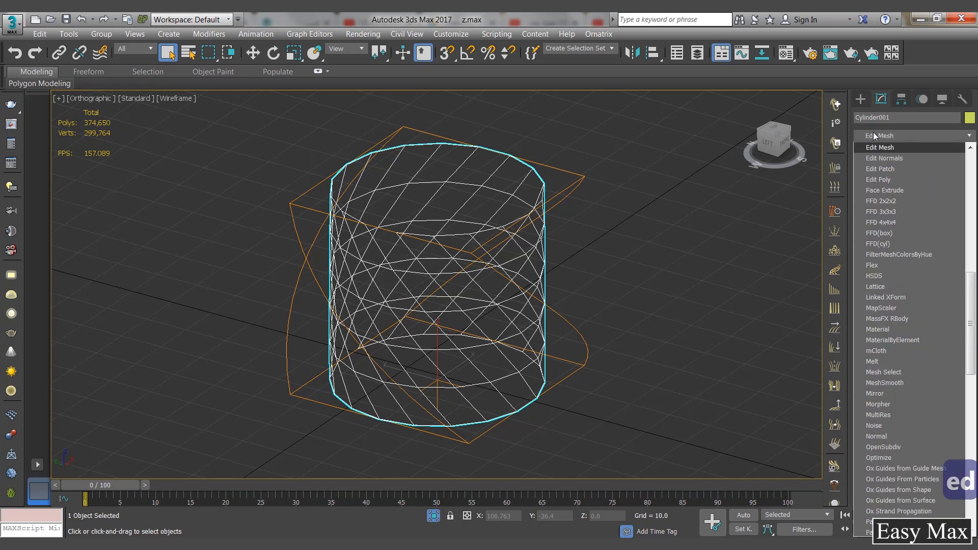
left_click(890, 178)
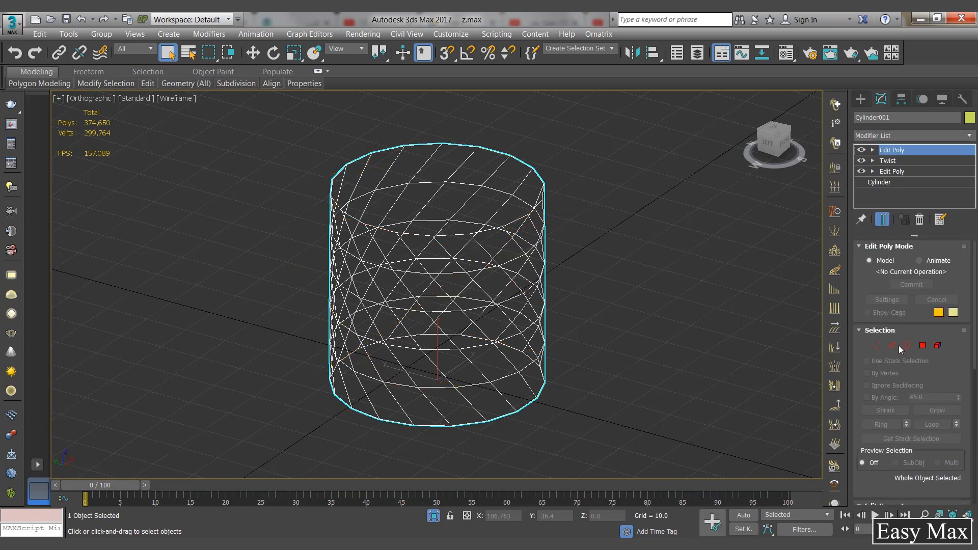
left_click(891, 346)
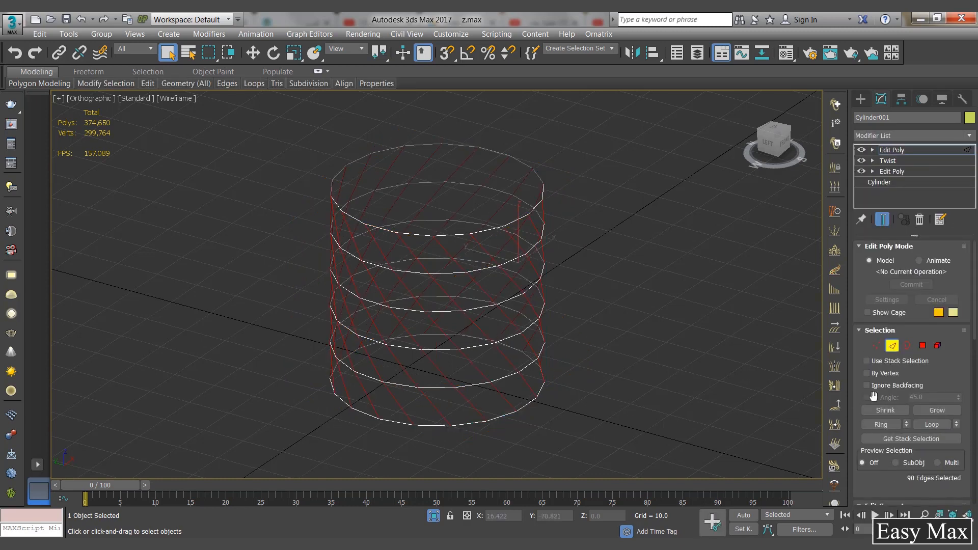
scroll(938, 370, "down", 8)
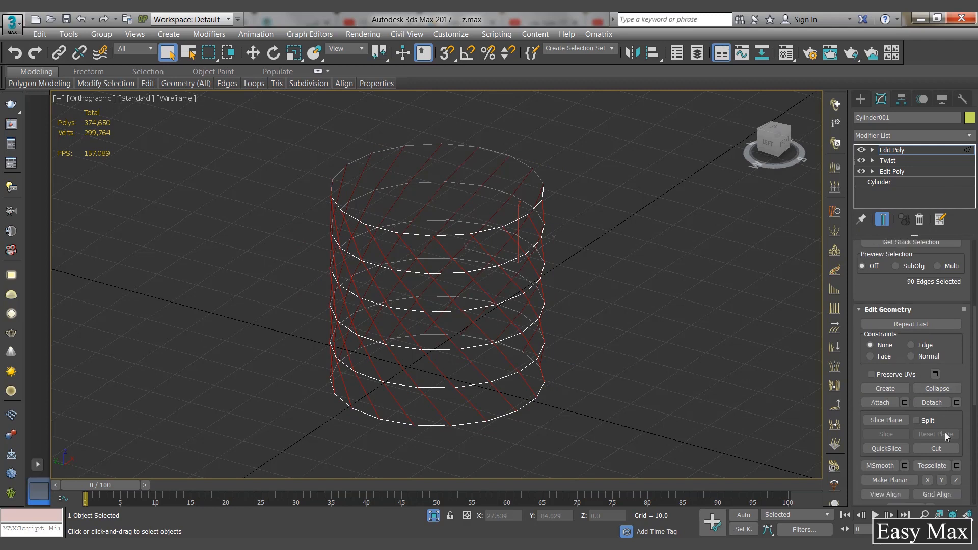
scroll(921, 427, "down", 8)
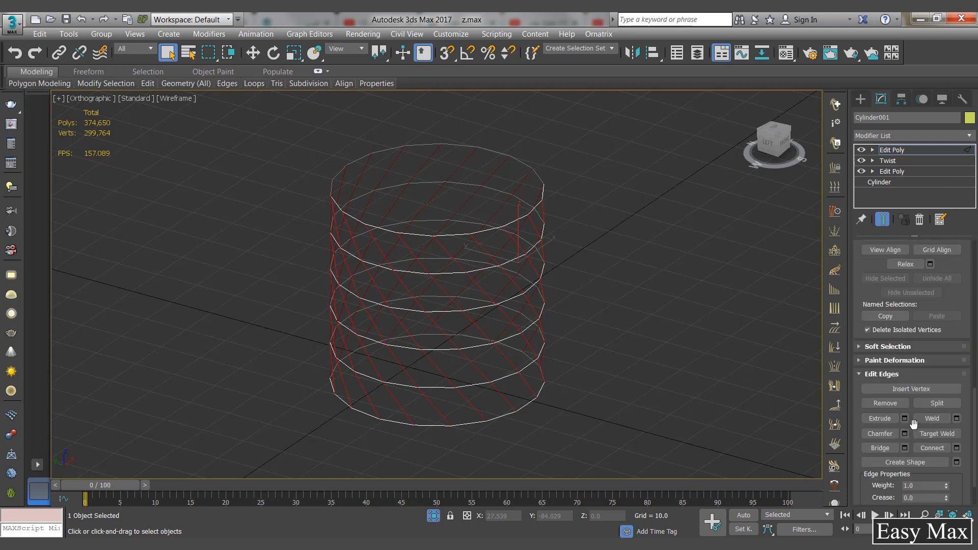
left_click(928, 409)
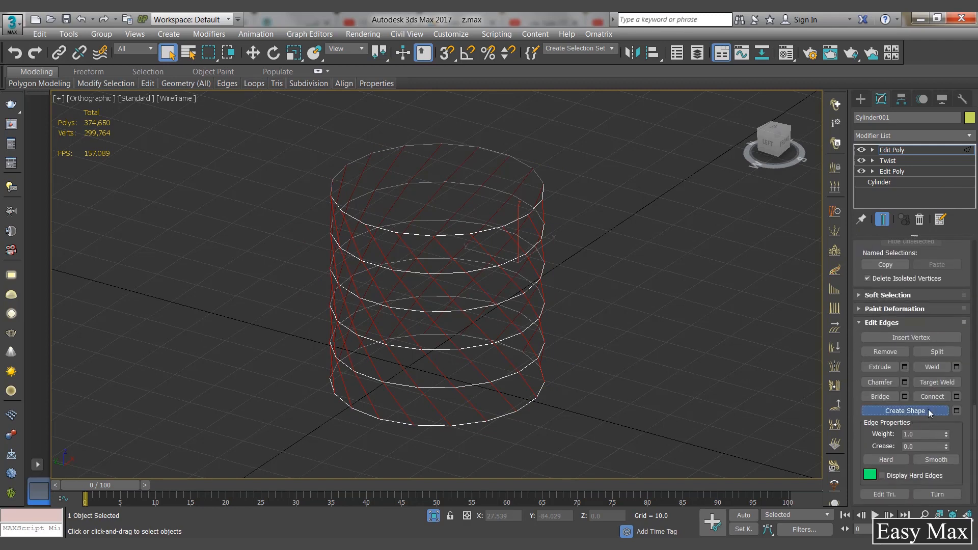
Return to the cylinder's Twist modifier and set its angle to -90.
left_click(894, 151)
left_click(896, 161)
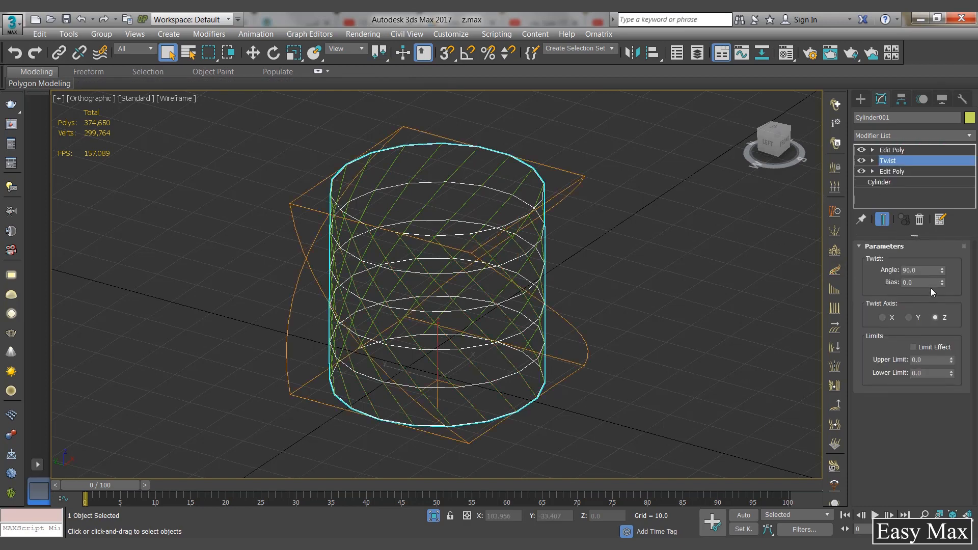
type("-90")
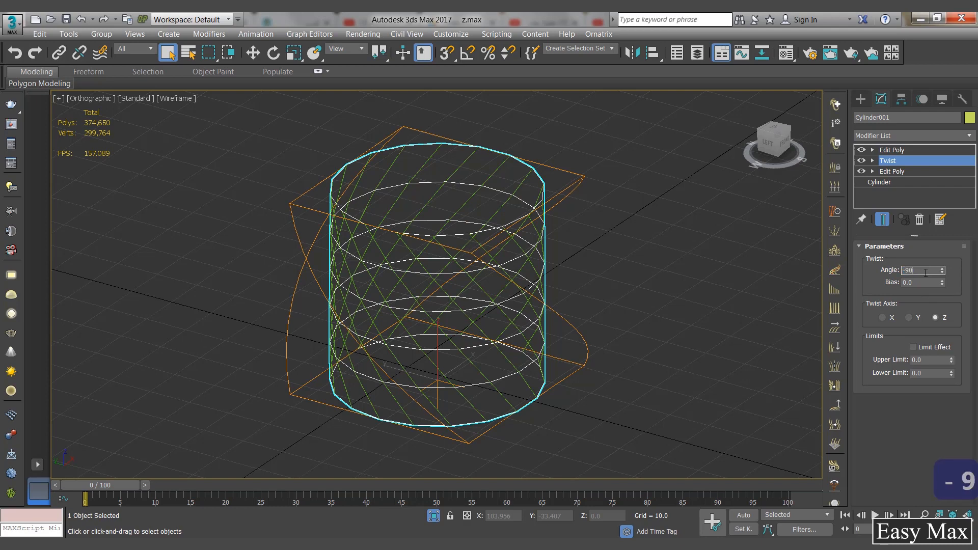
key("Return")
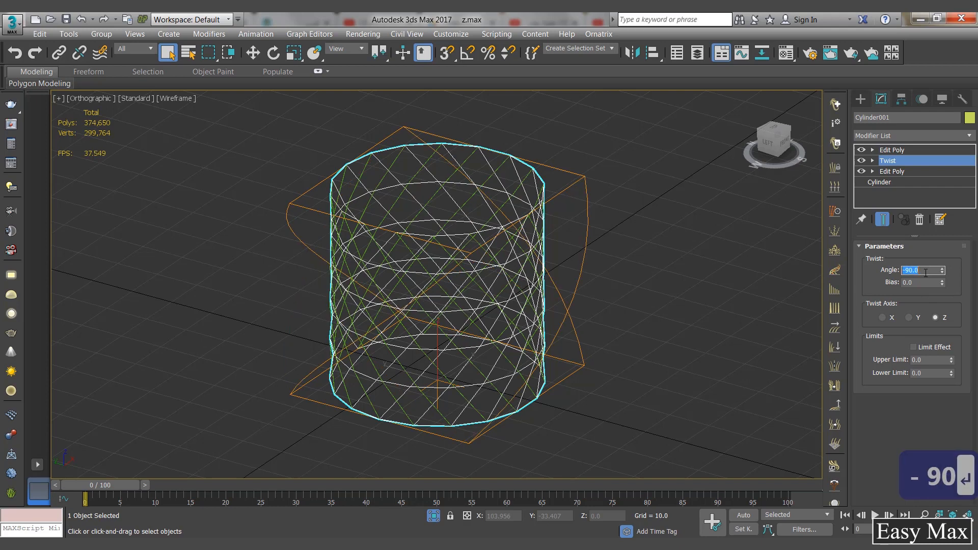
Create a second shape from the oppositely twisted edges in the upper Edit Poly and leave edge level.
left_click(887, 150)
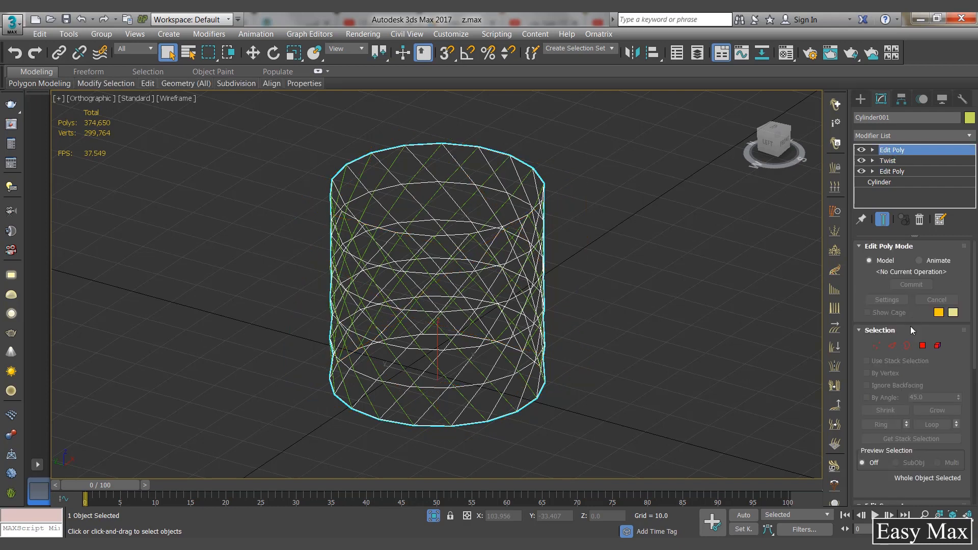
left_click(892, 346)
scroll(961, 365, "down", 5)
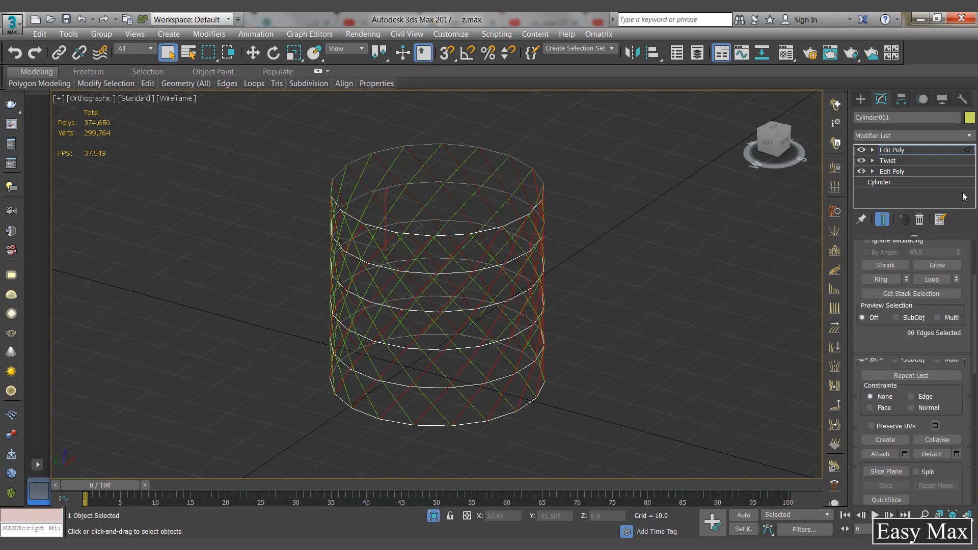
scroll(956, 419, "down", 5)
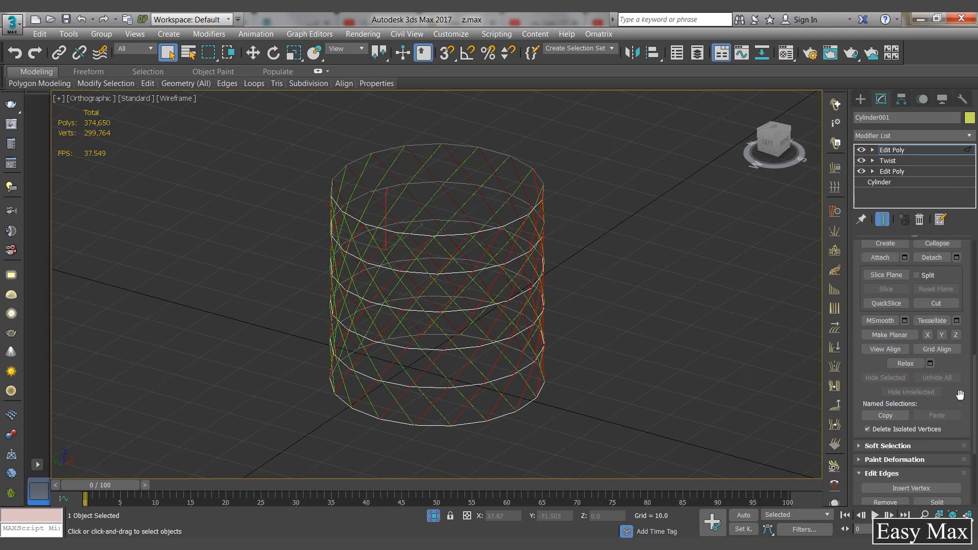
scroll(960, 395, "down", 5)
left_click(909, 411)
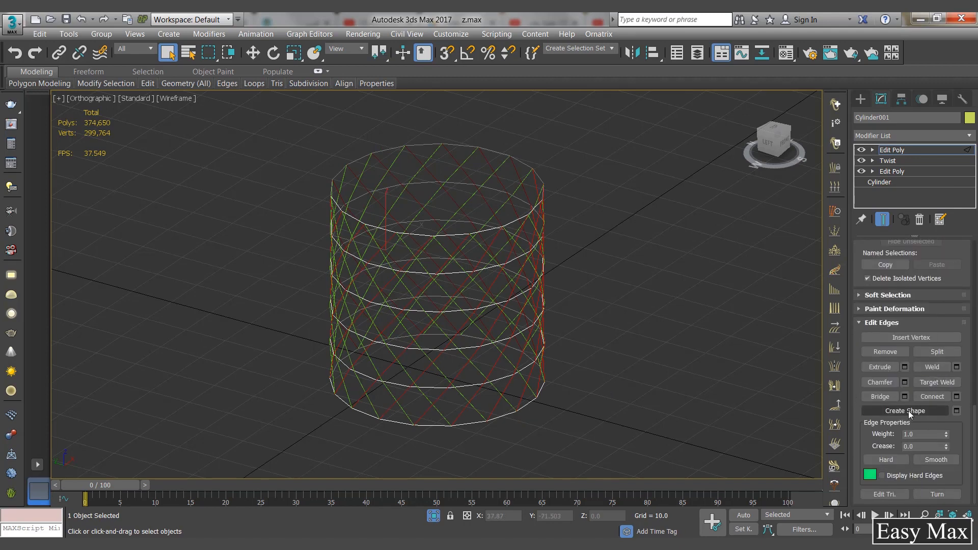
left_click(884, 150)
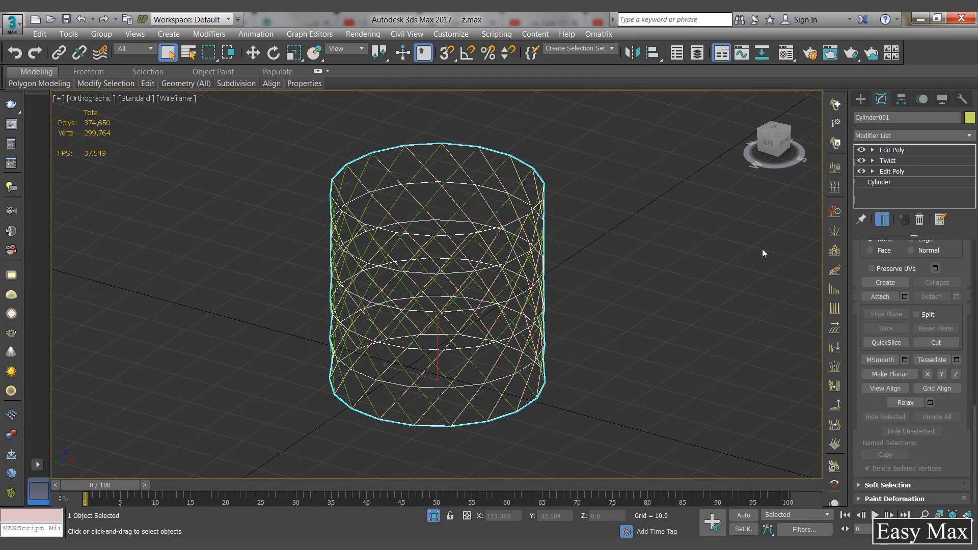
Hide the cylinder and attach the two diagonal spline shapes into one lattice shape.
right_click(510, 310)
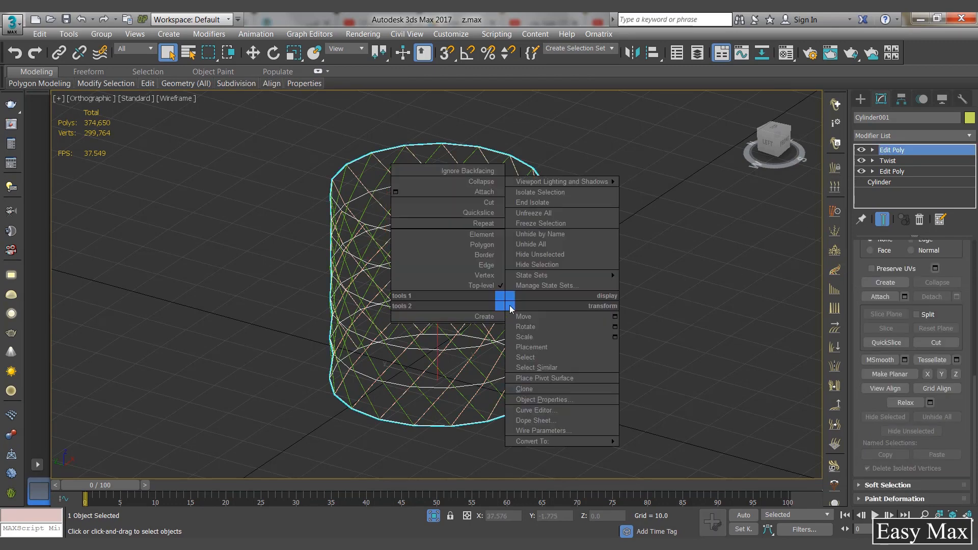
left_click(540, 262)
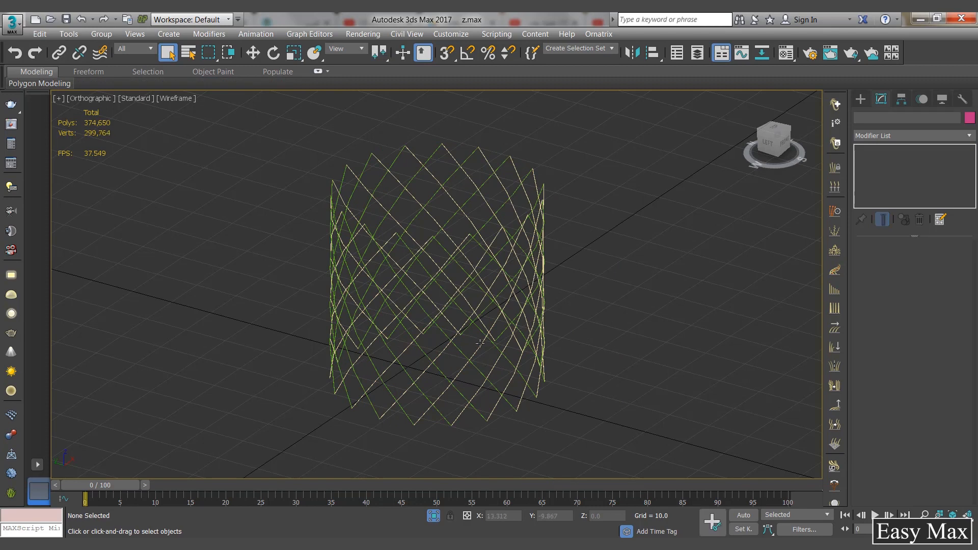
left_click(542, 364)
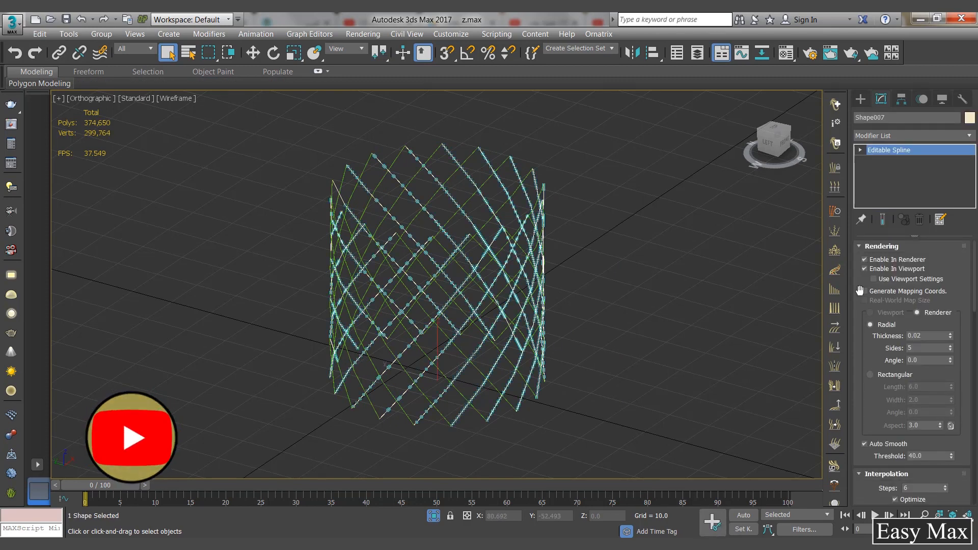
scroll(866, 362, "down", 5)
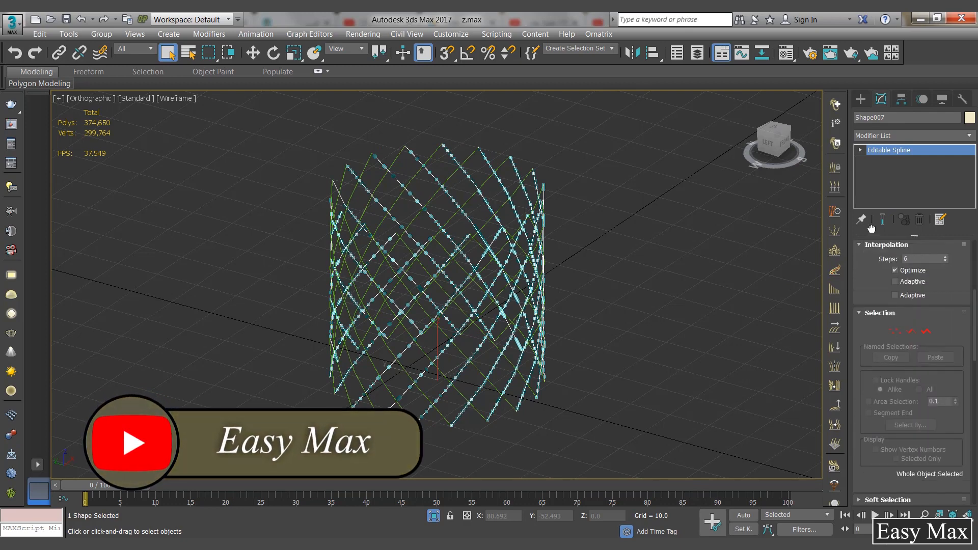
scroll(876, 354, "down", 5)
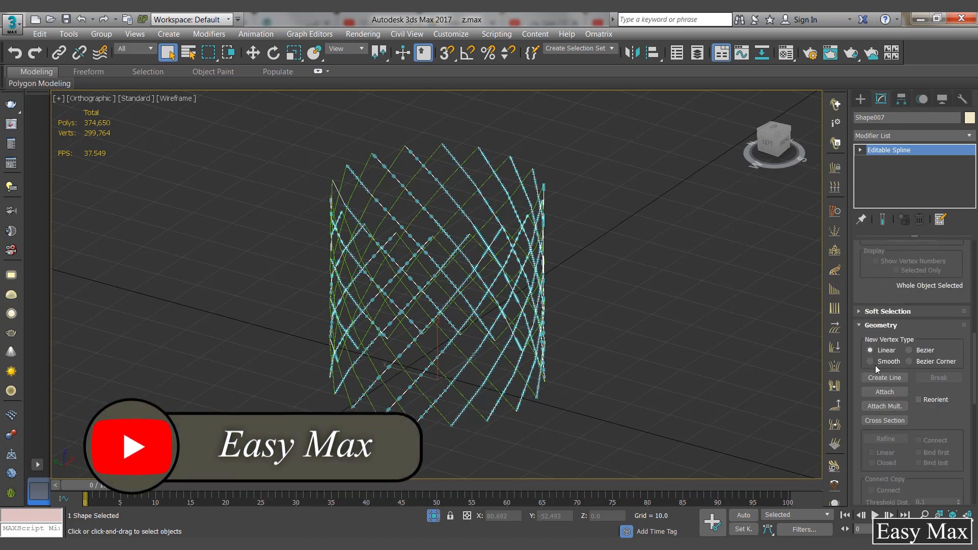
left_click(885, 392)
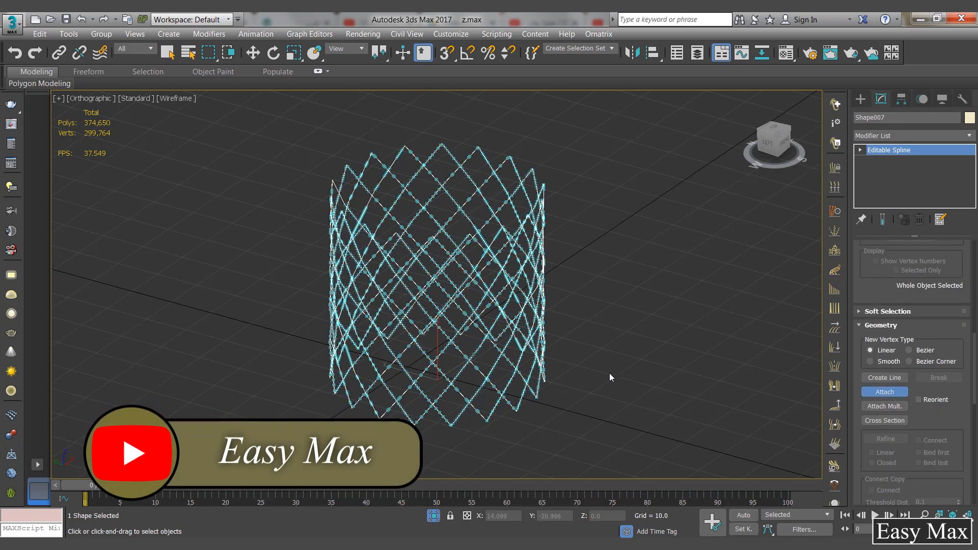
key("w")
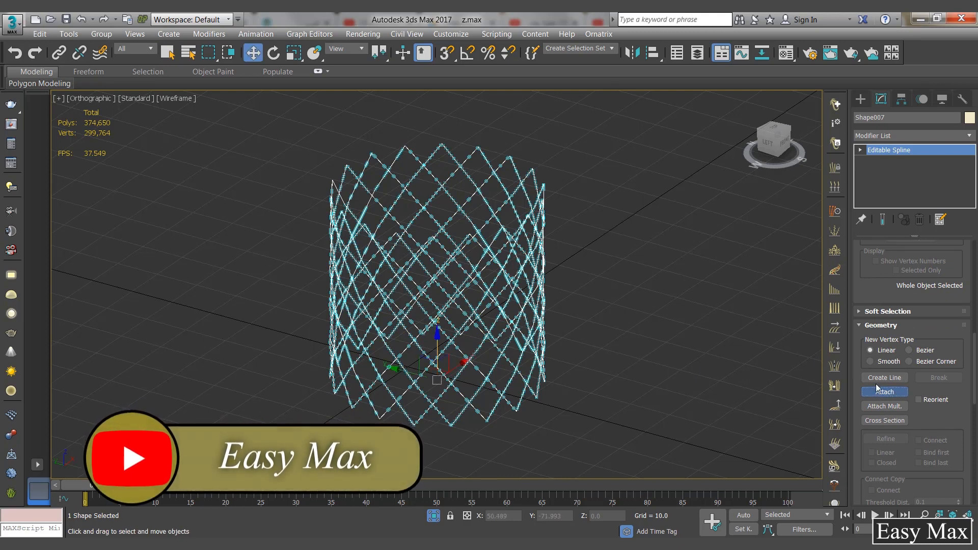
Try radial rendering thicknesses of 0.1, 0.2 and 0.3 on the lattice shape.
scroll(864, 348, "up", 5)
scroll(864, 348, "up", 5)
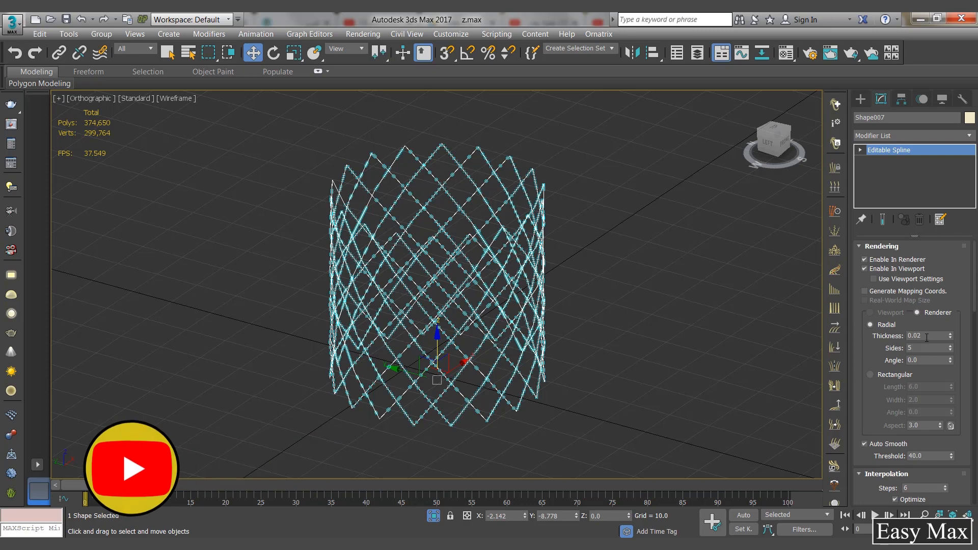
double_click(928, 335)
type(".1")
key("Return")
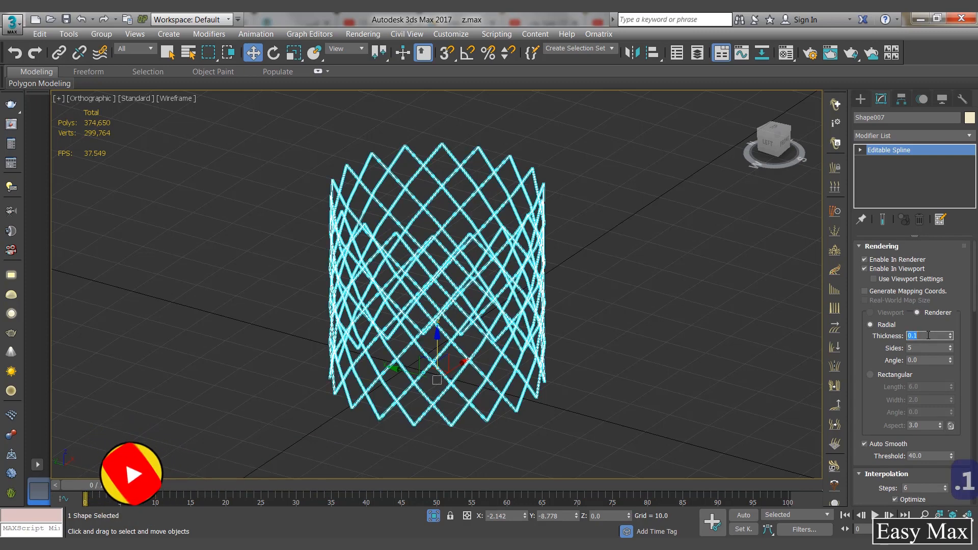
type(".2")
key("Return")
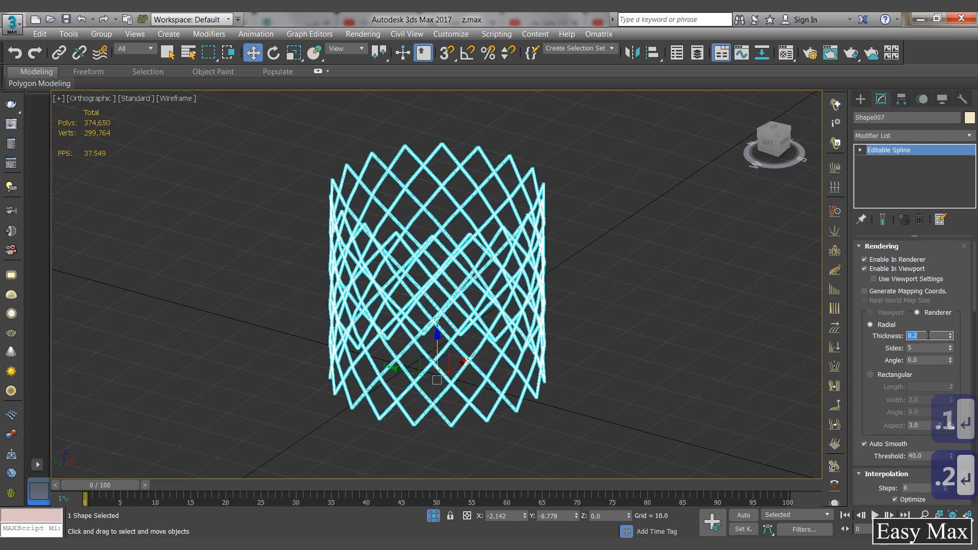
type(".3")
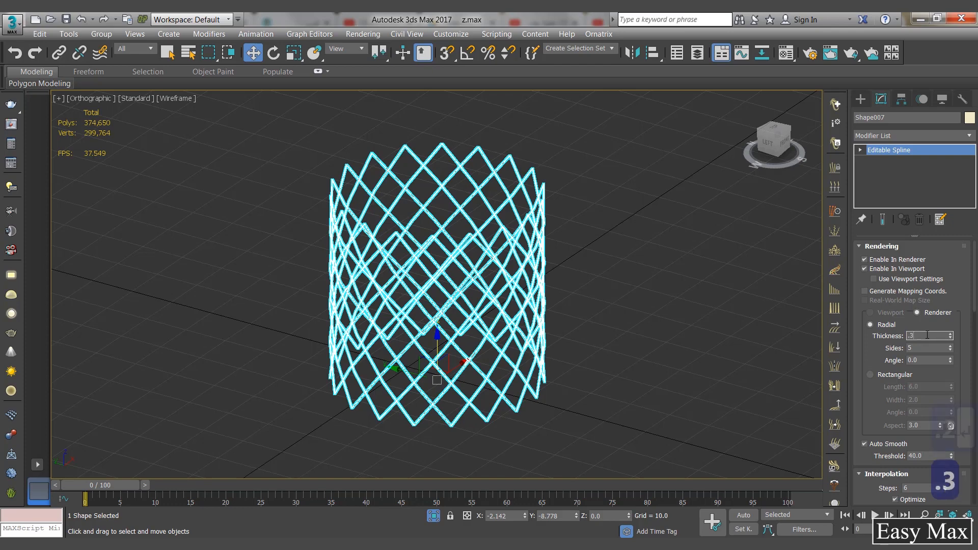
key("Return")
left_click(612, 206)
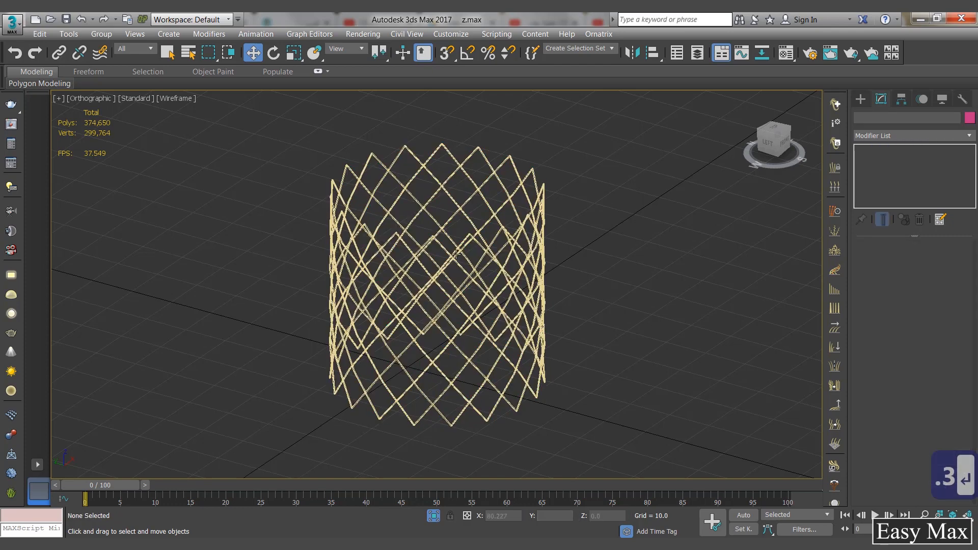
Set the lattice shape's radial rendering thickness to 0.6 and deselect it.
left_click(505, 316)
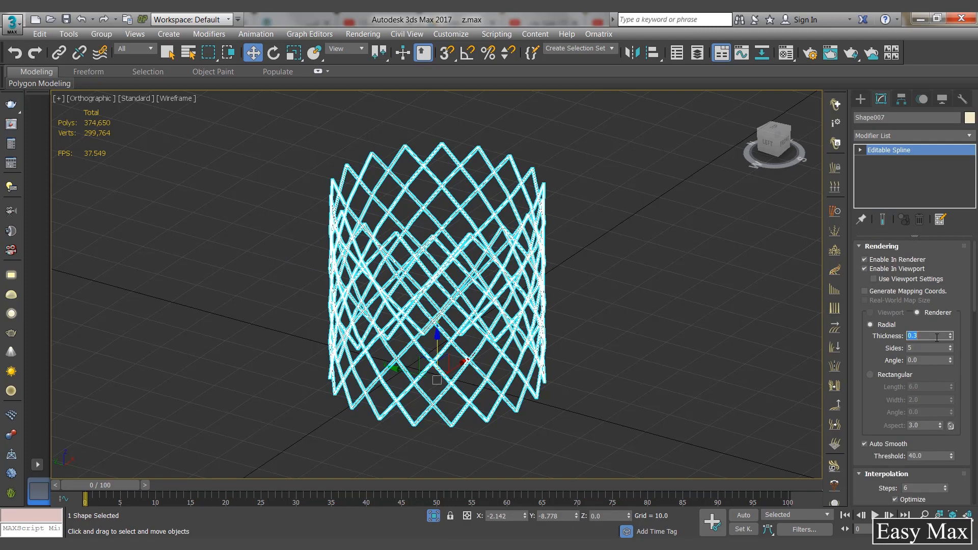
type(".6")
key("Return")
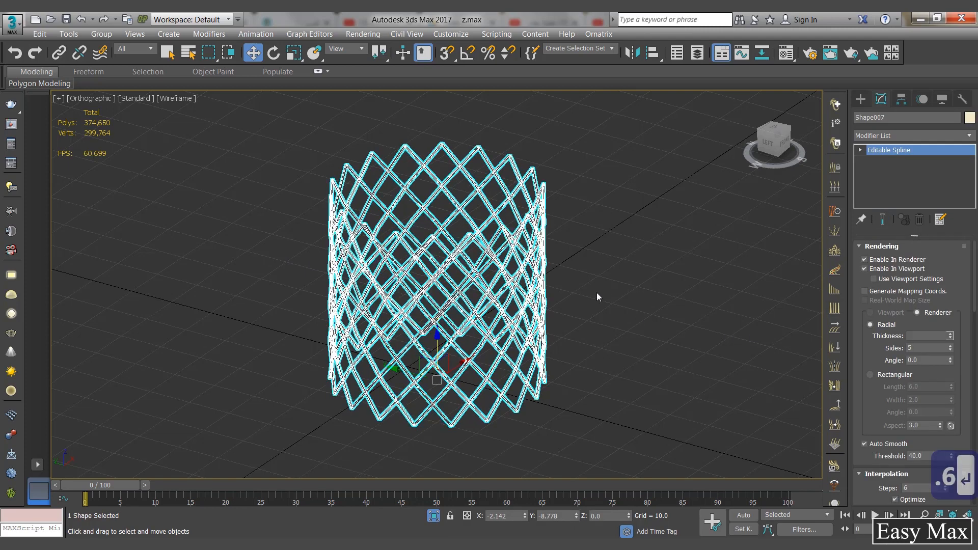
left_click(597, 292)
Unhide all objects and delete the source cylinder in shaded display, leaving the lattice around the walkway.
right_click(595, 289)
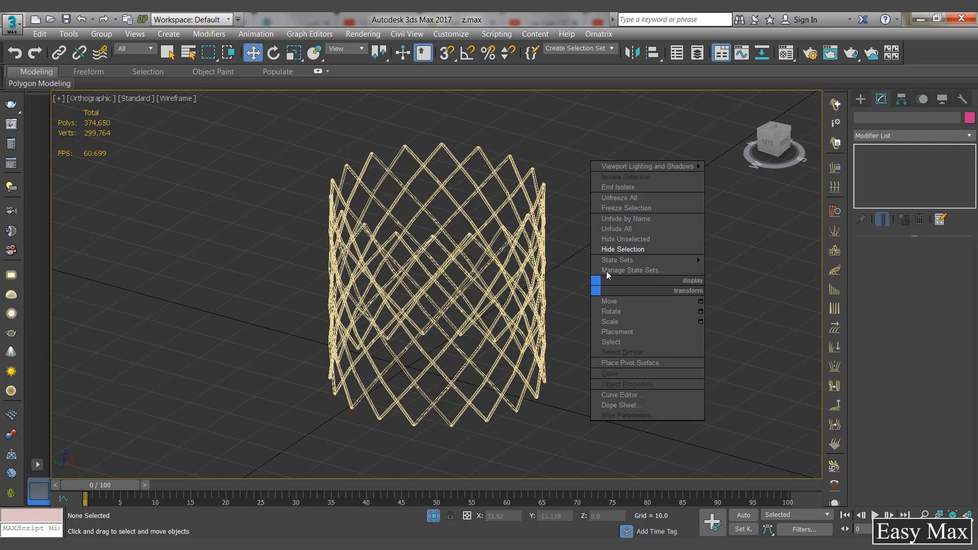
left_click(630, 227)
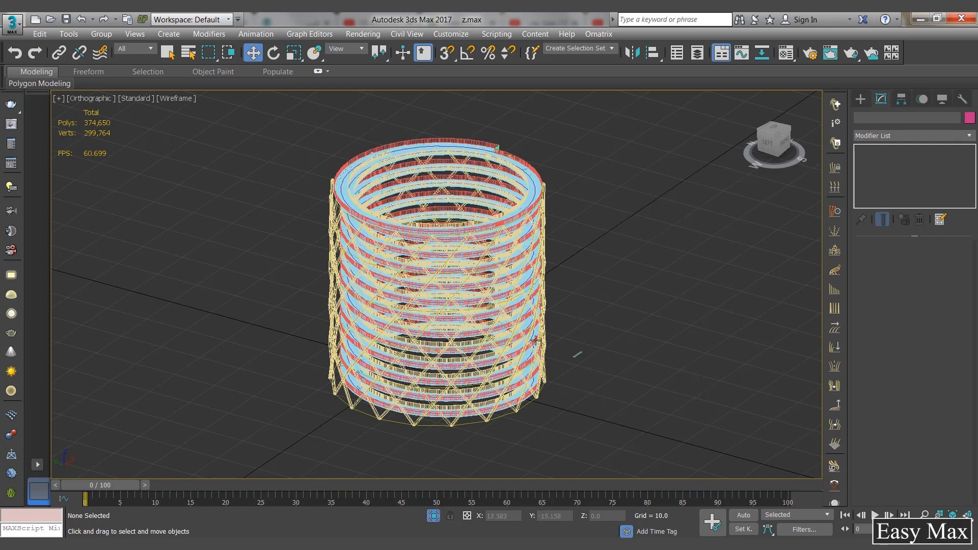
key("F3")
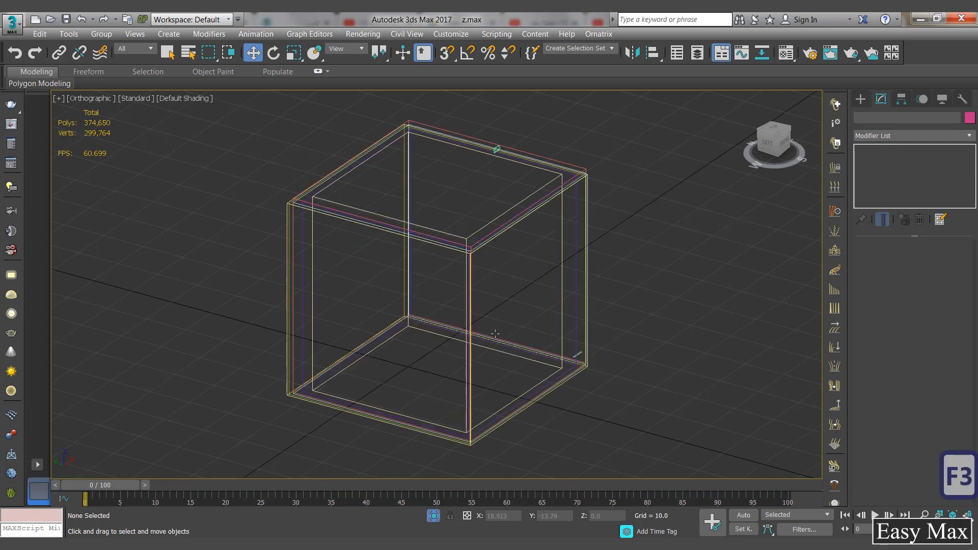
left_click(467, 384)
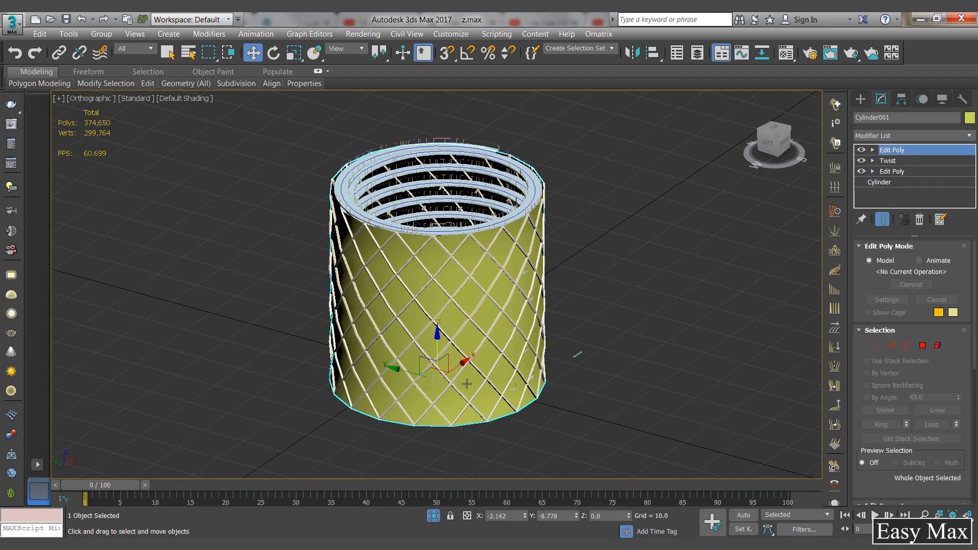
key("Delete")
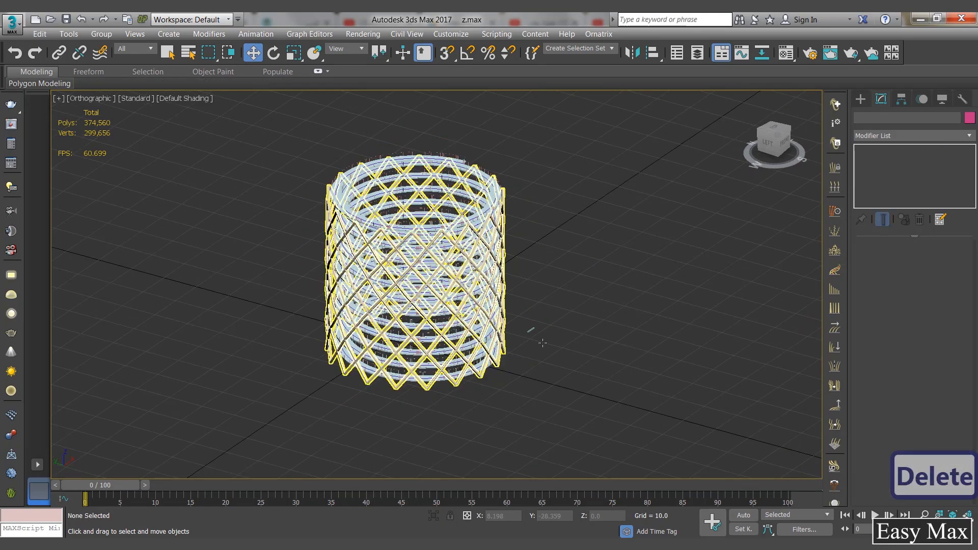
mouse_move(550, 367)
middle_mouse_down("alt")
mouse_move(611, 328)
mouse_move(578, 340)
mouse_move(561, 369)
middle_mouse_up("alt")
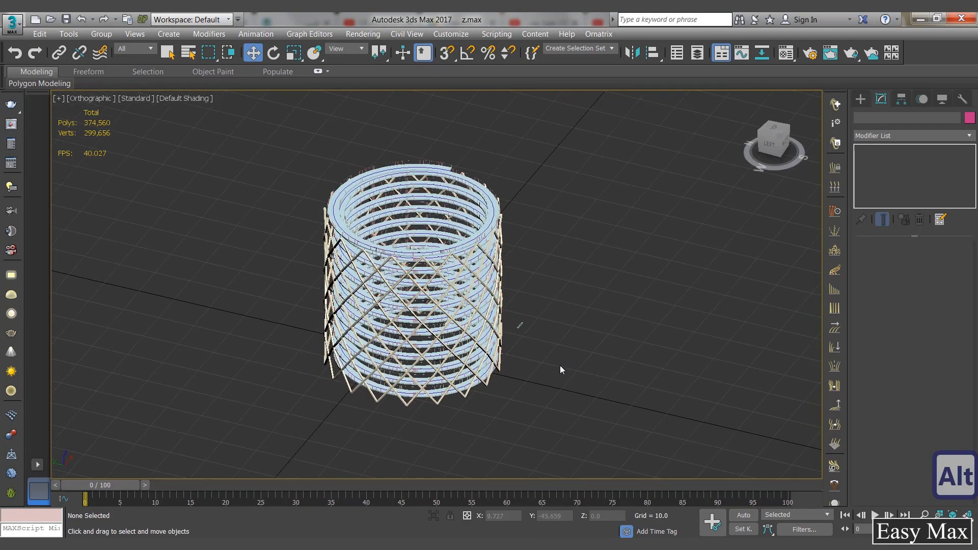
scroll(470, 244, "up", 4)
scroll(470, 244, "down", 2)
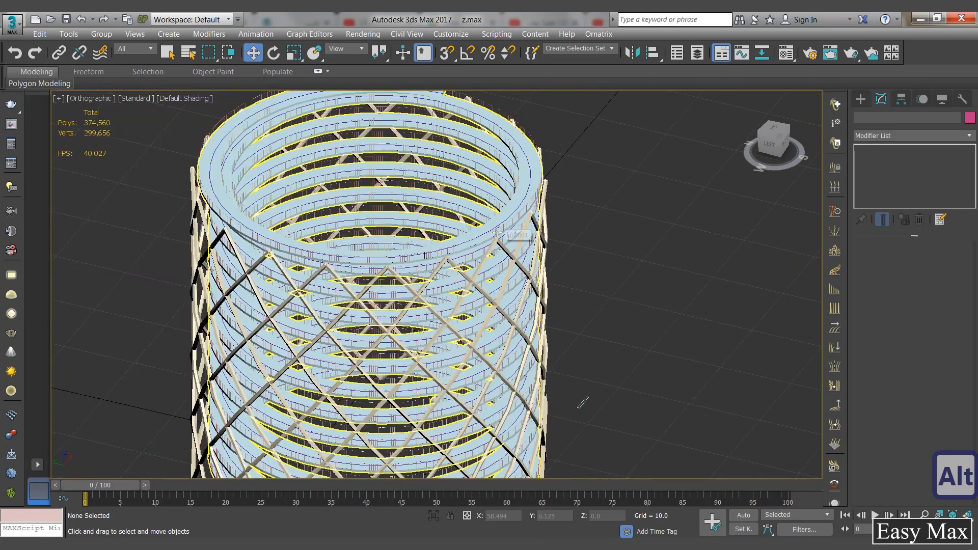
Set the lattice shape's radial rendering sides to 9 and check the smoother bars around the walkway.
scroll(544, 196, "up", 6)
left_click(551, 191)
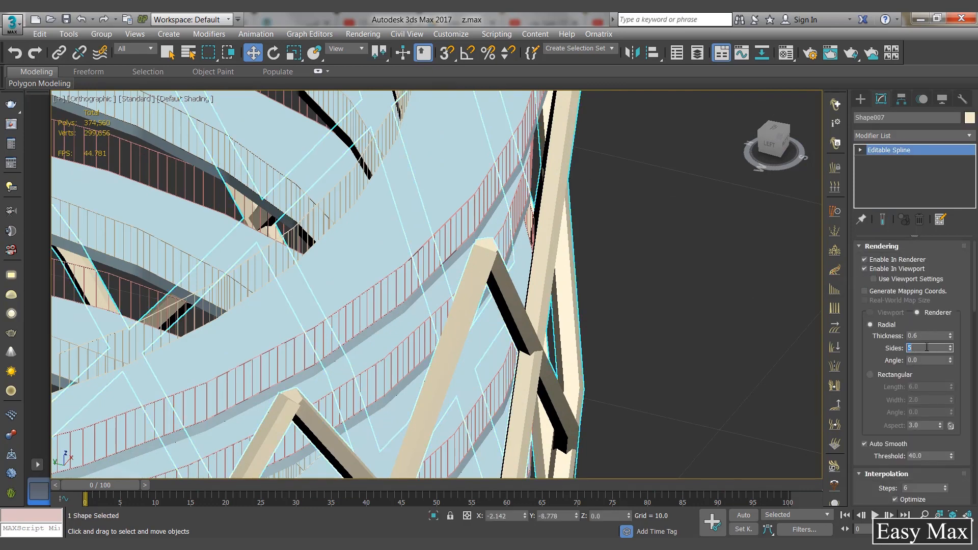
type("9")
key("Return")
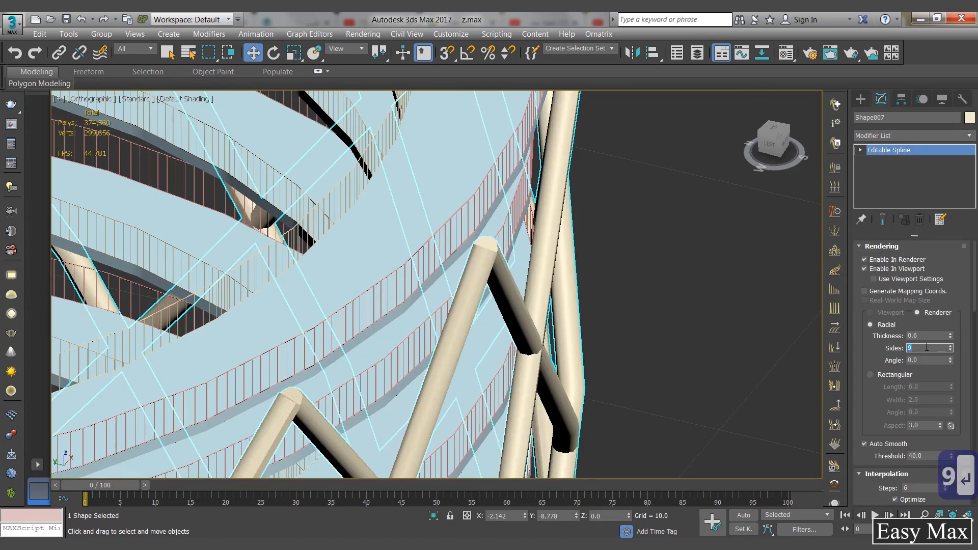
scroll(504, 255, "down", 6)
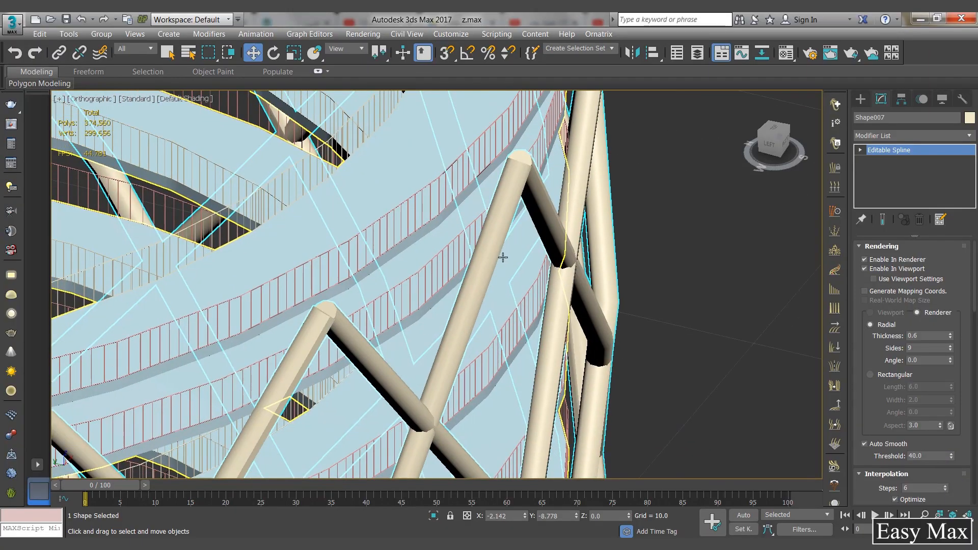
scroll(502, 261, "down", 5)
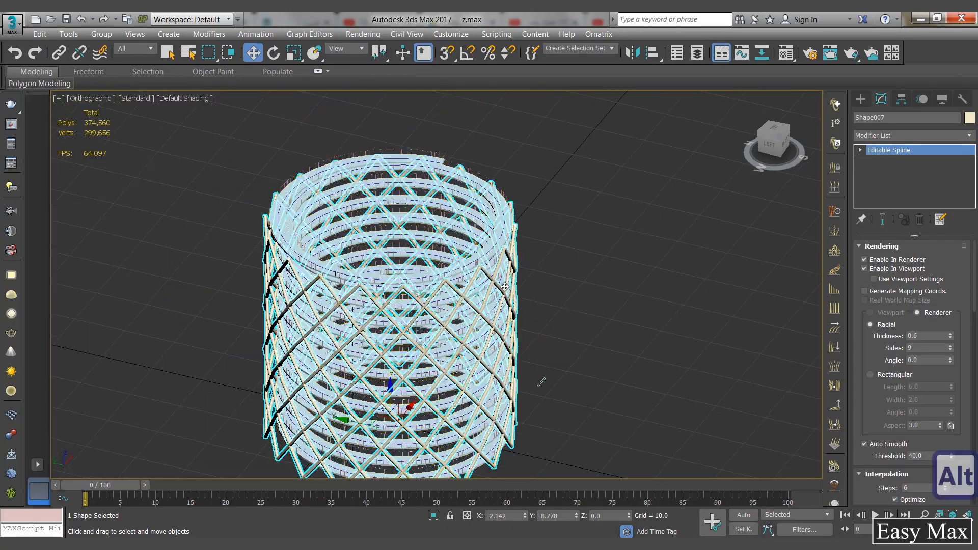
middle_click_drag(505, 257, 503, 289, "alt")
Undo the recent changes back to before the source cylinder was deleted.
key("ctrl+z")
key("ctrl+z")
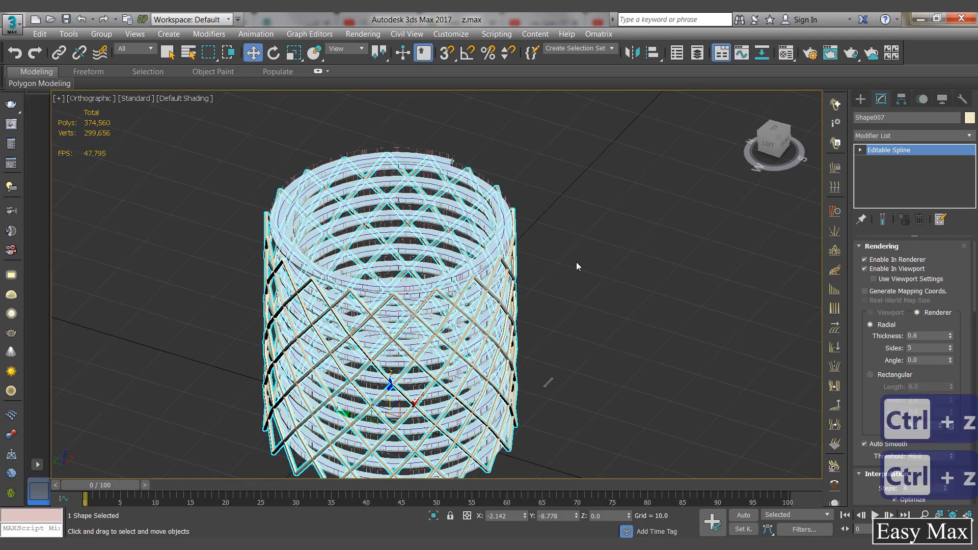
key("ctrl+z")
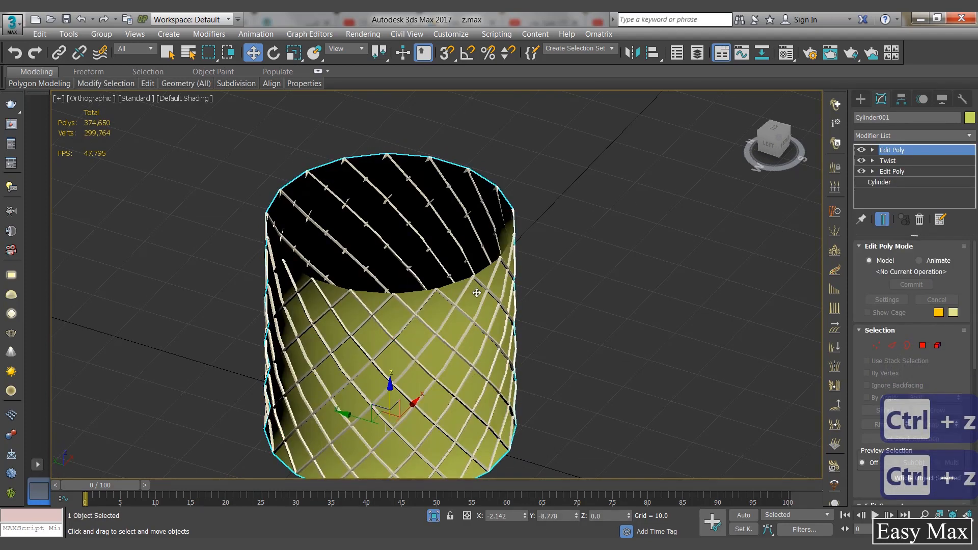
key("ctrl+z")
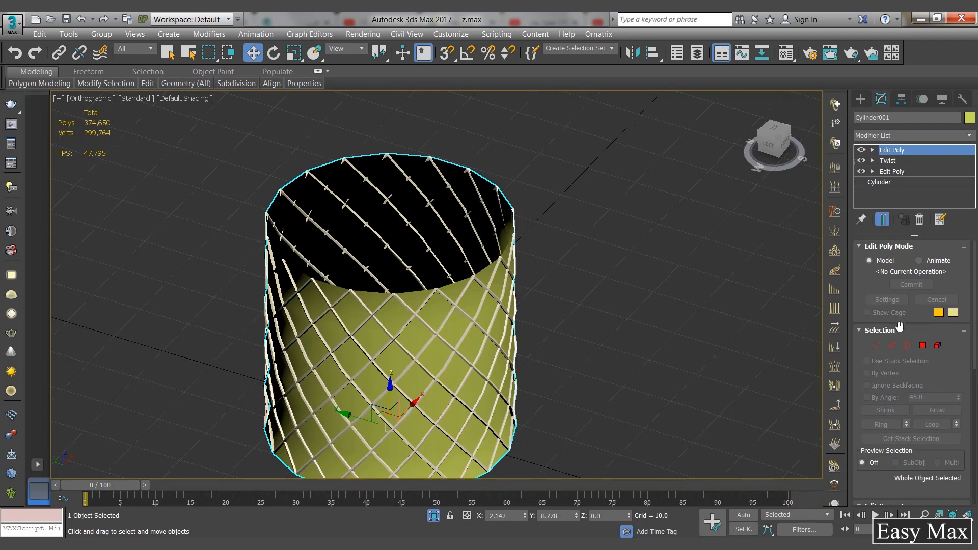
Select the edge loop around the cylinder's upper rim in wireframe display and create a spline shape from it.
left_click(893, 345)
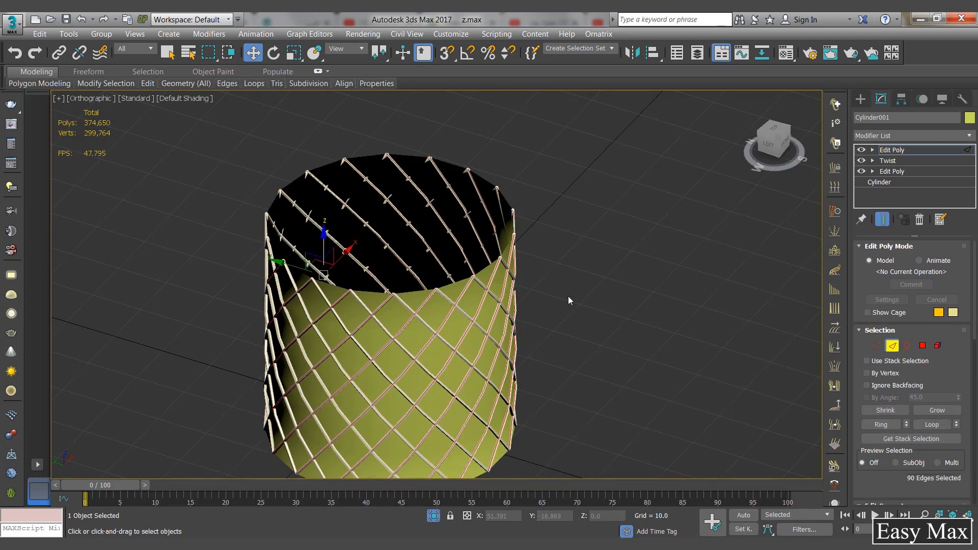
key("F3")
scroll(412, 298, "up", 4)
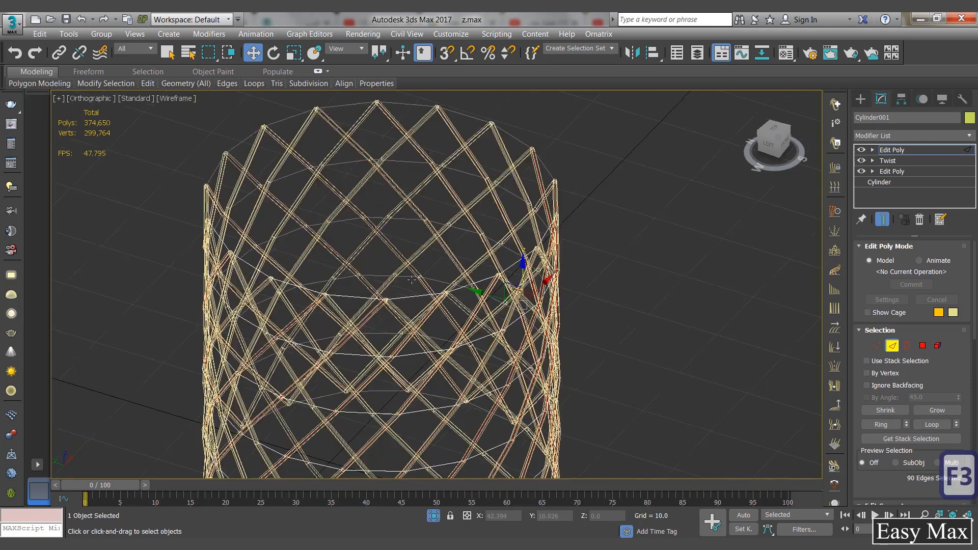
left_click(413, 307)
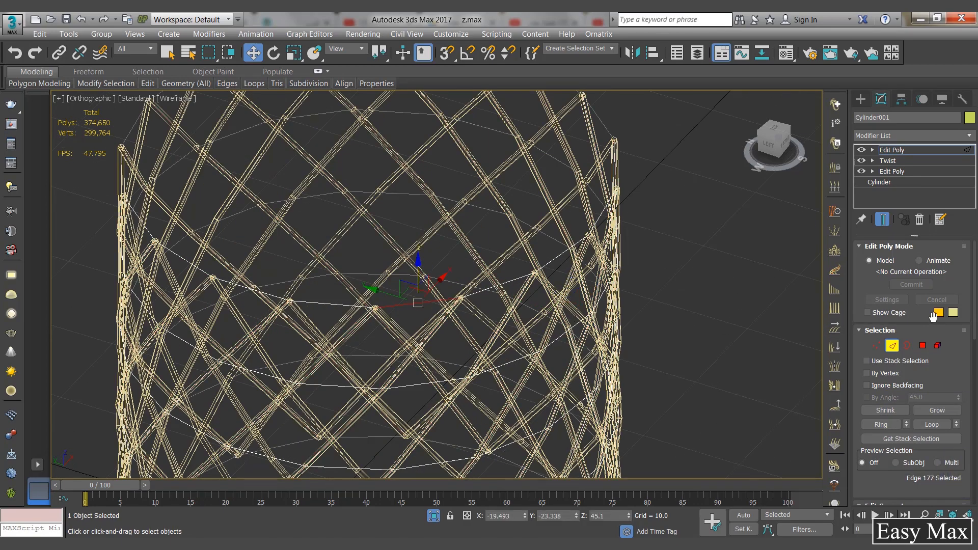
left_click_drag(944, 371, 953, 307)
left_click(932, 361)
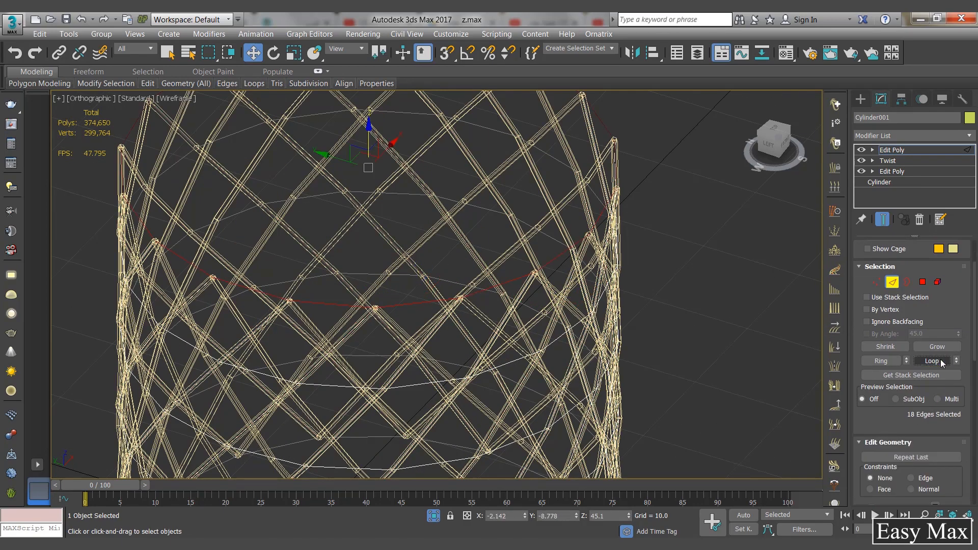
left_click_drag(959, 389, 965, 104)
left_click(904, 411)
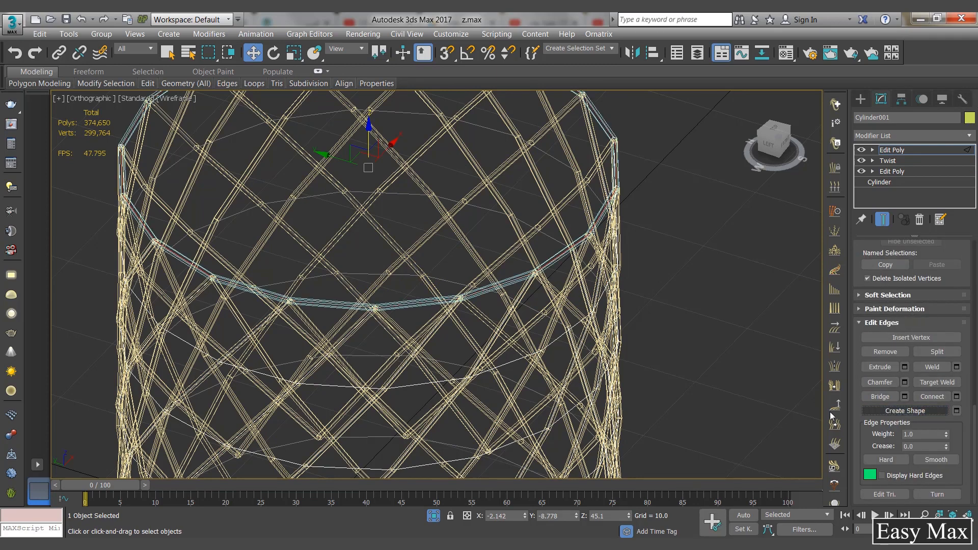
left_click(888, 151)
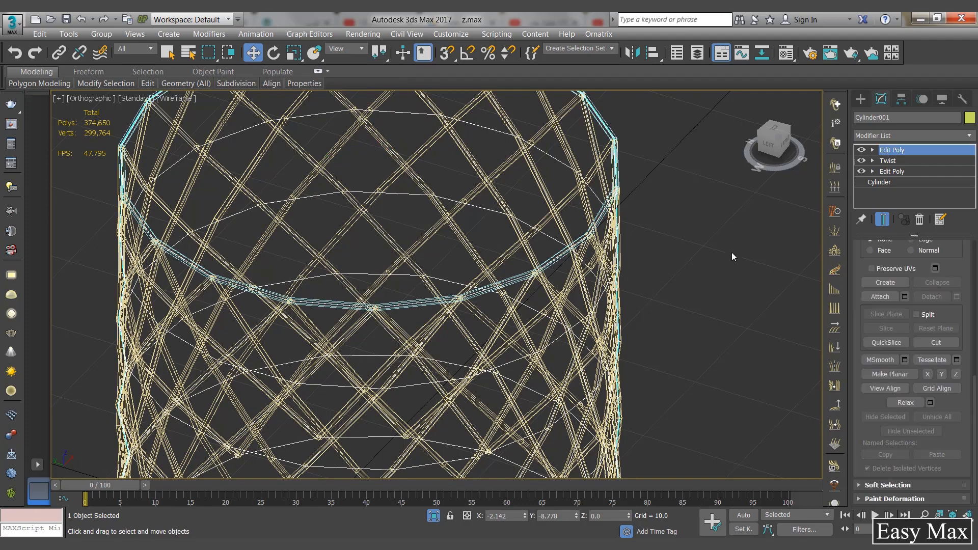
scroll(752, 262, "up", 3)
scroll(722, 243, "down", 12)
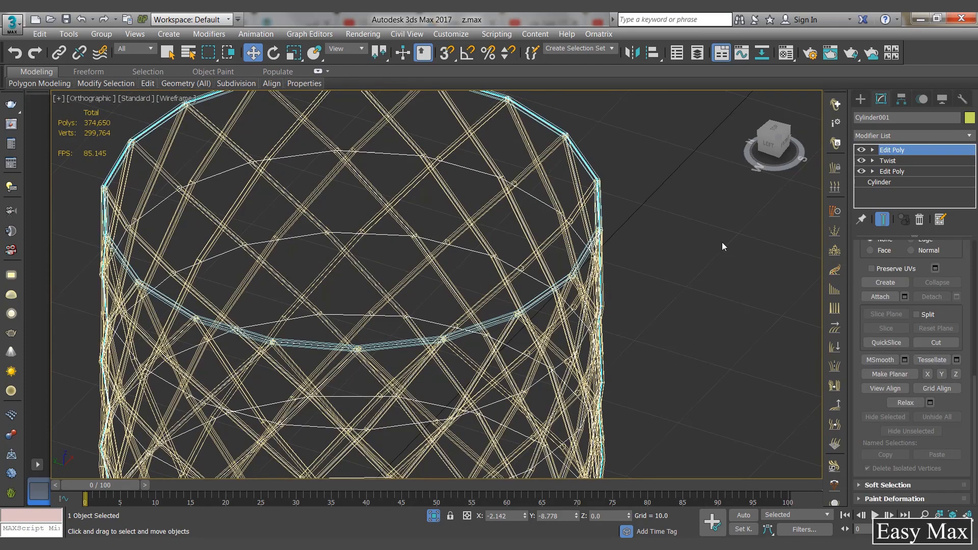
Return to shaded display, take the cylinder out of view and bring back the hidden walkway.
key("F3")
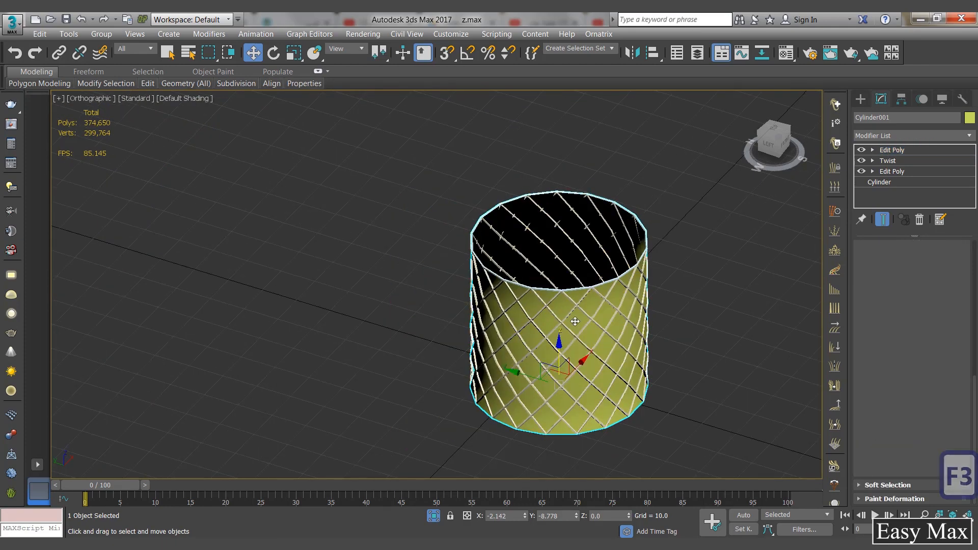
right_click(574, 320)
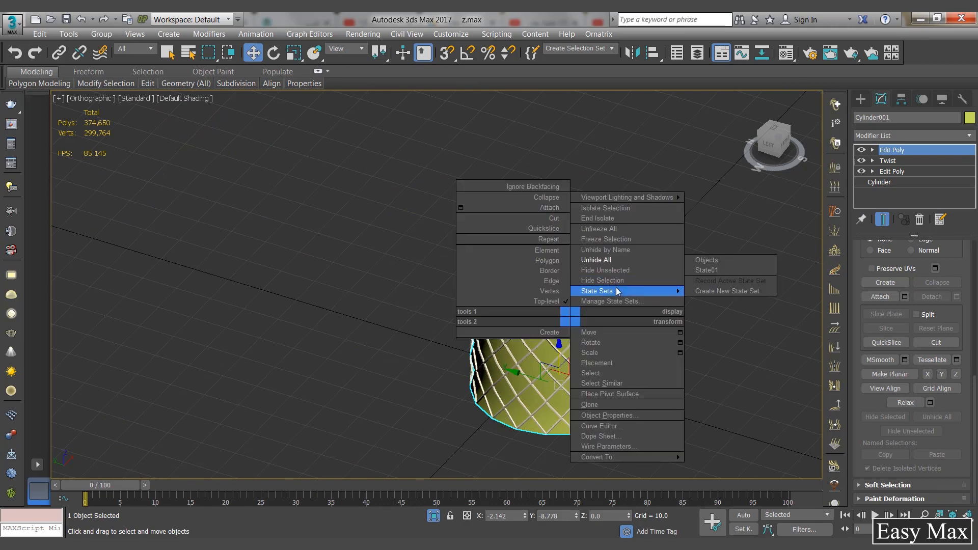
left_click(606, 280)
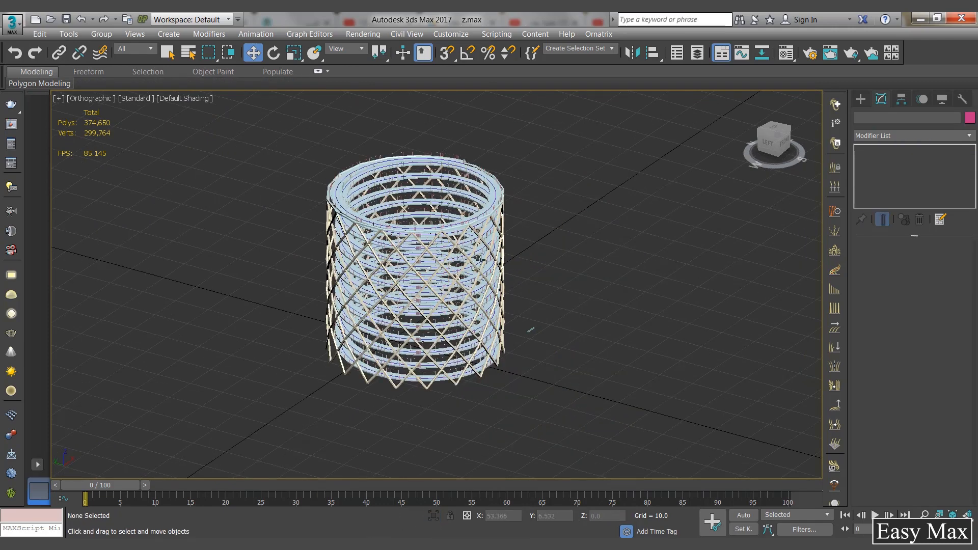
Isolate the diagonal lattice shape, set its radial rendering sides to 9 and end the isolation.
scroll(480, 260, "up", 5)
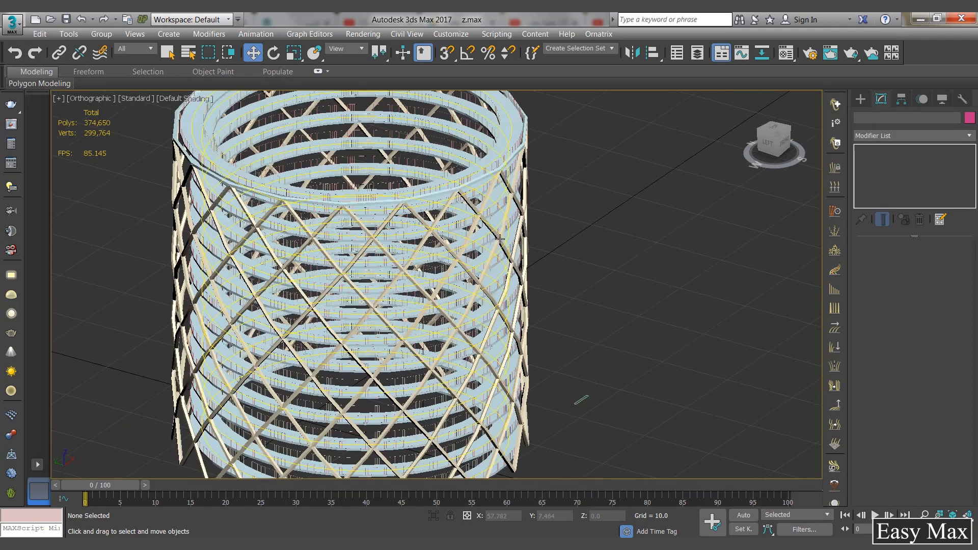
scroll(480, 208, "up", 2)
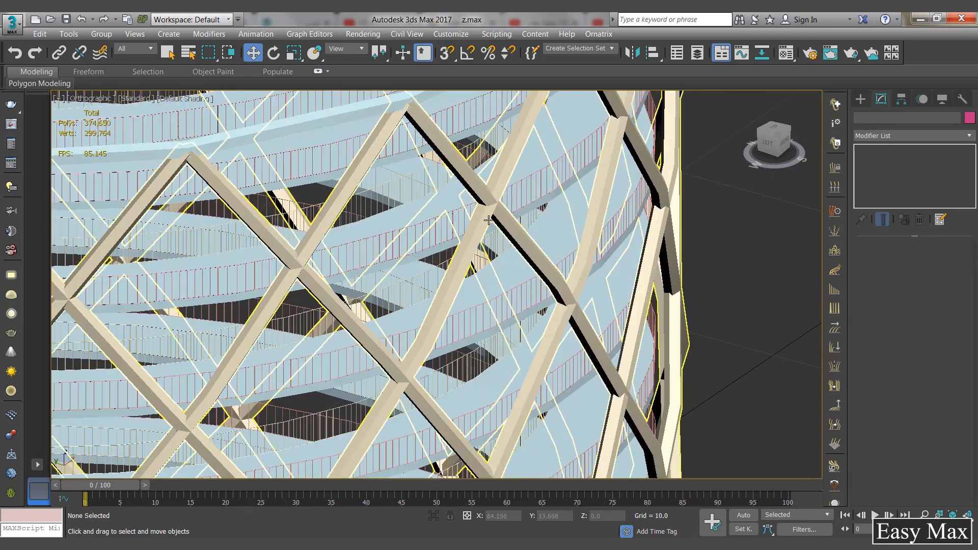
left_click(545, 359)
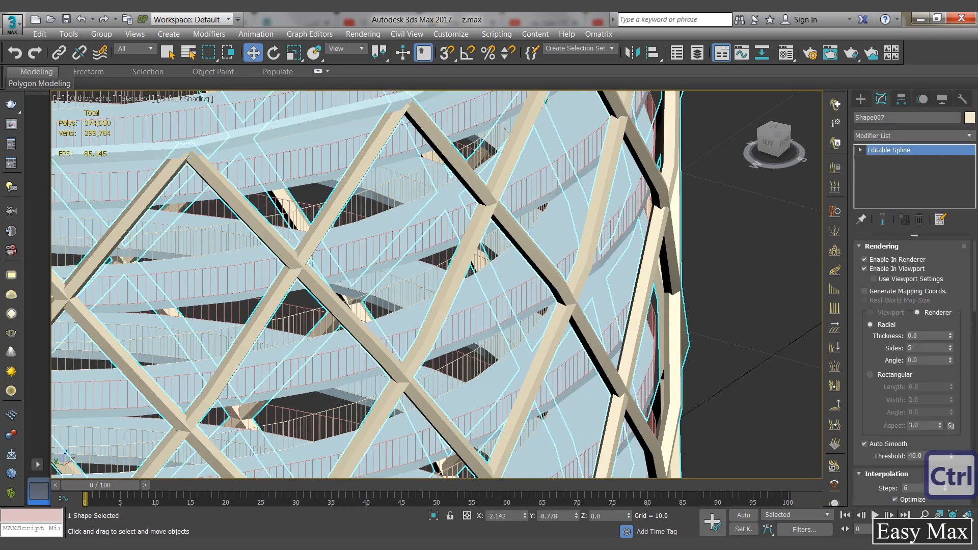
left_click(434, 516)
scroll(519, 253, "up", 5)
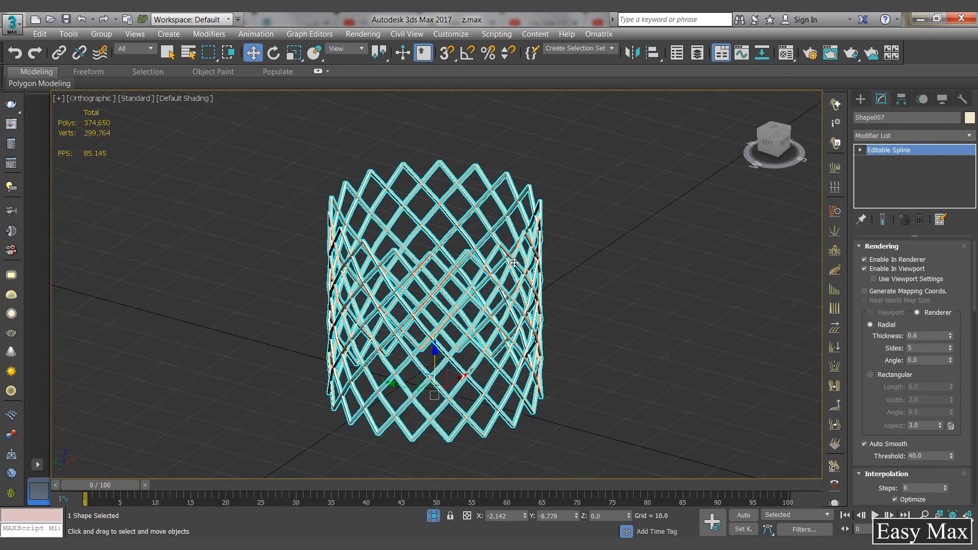
scroll(524, 226, "up", 2)
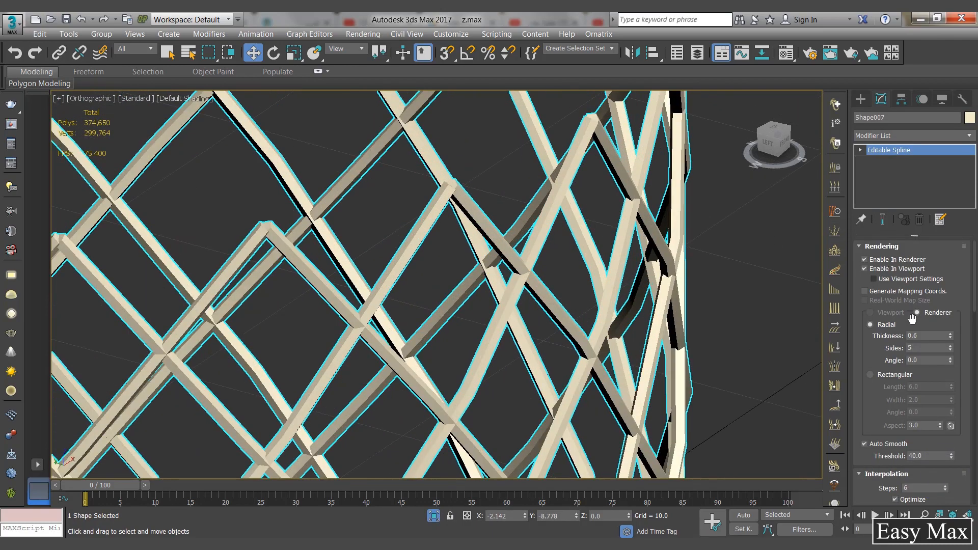
type("9")
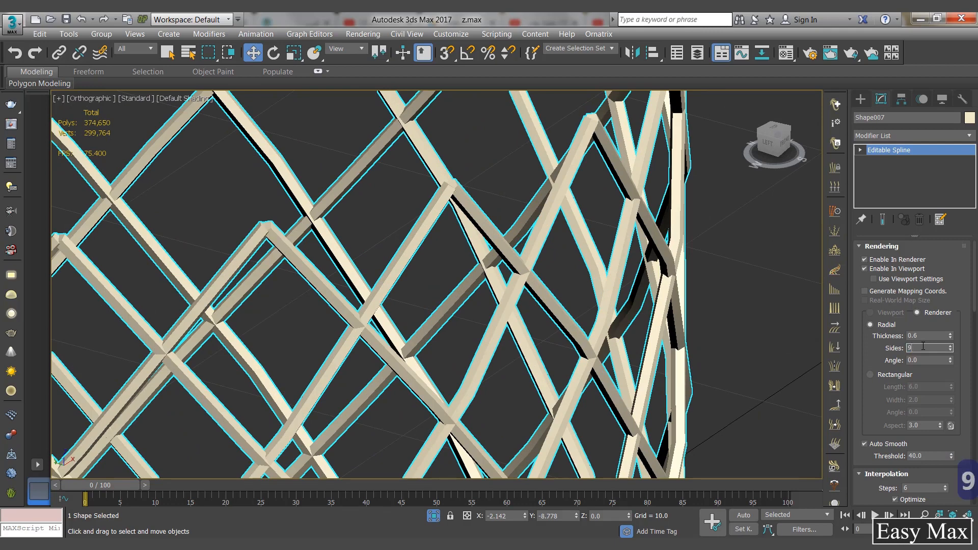
key("Return")
scroll(565, 222, "down", 6)
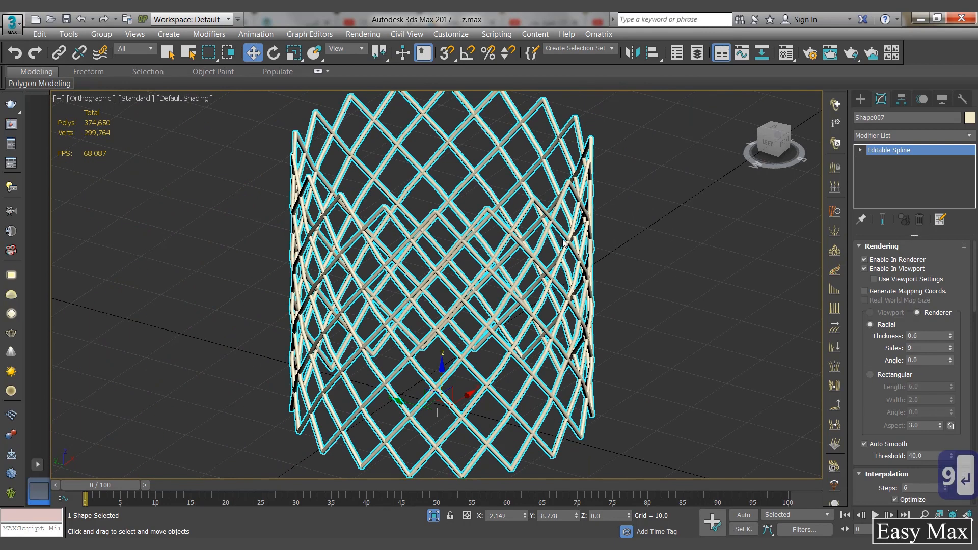
left_click(433, 516)
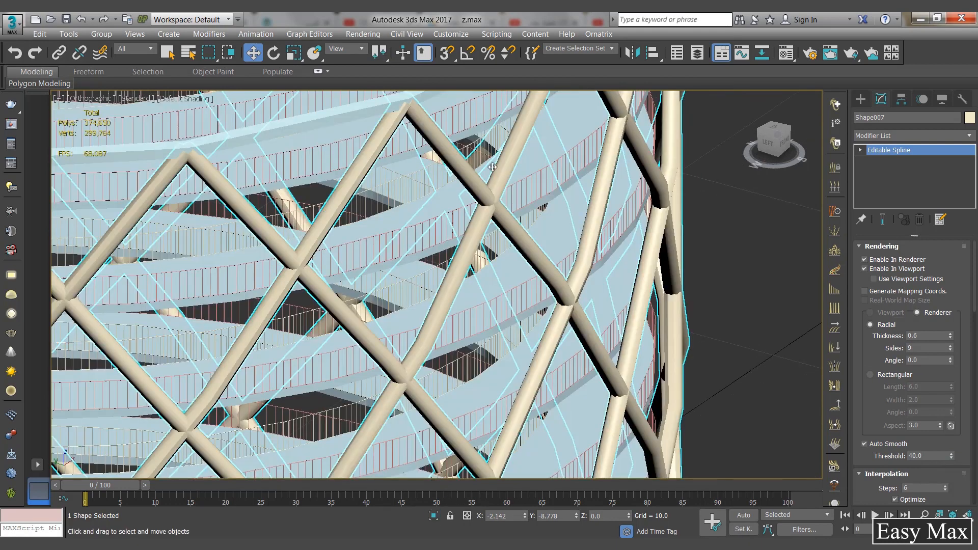
Select the upper rim ring shape and set its radial rendering sides to 9.
middle_click_drag(484, 246, 484, 323)
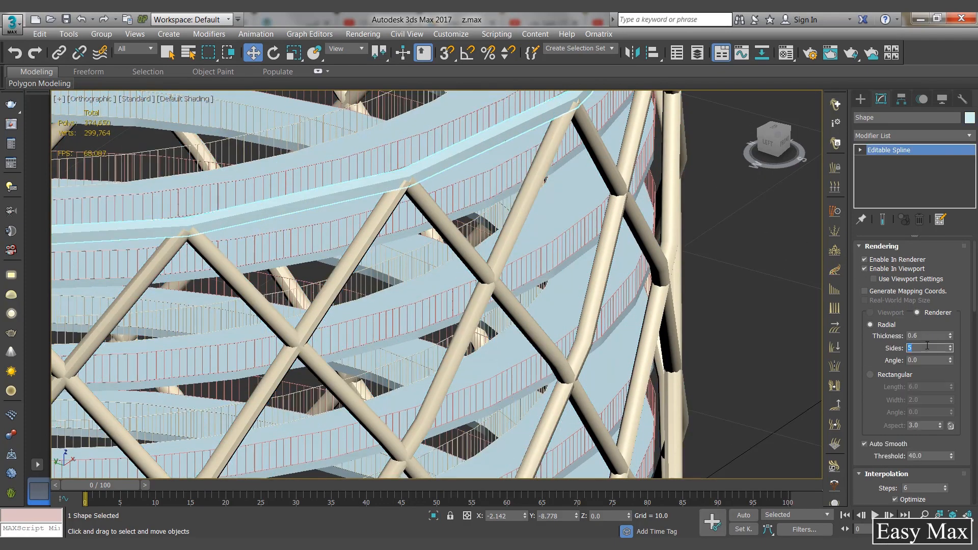
type("9")
key("Return")
Attach the diagonal lattice to the rim ring shape so they form one spline object, and deselect it.
scroll(885, 419, "down", 8)
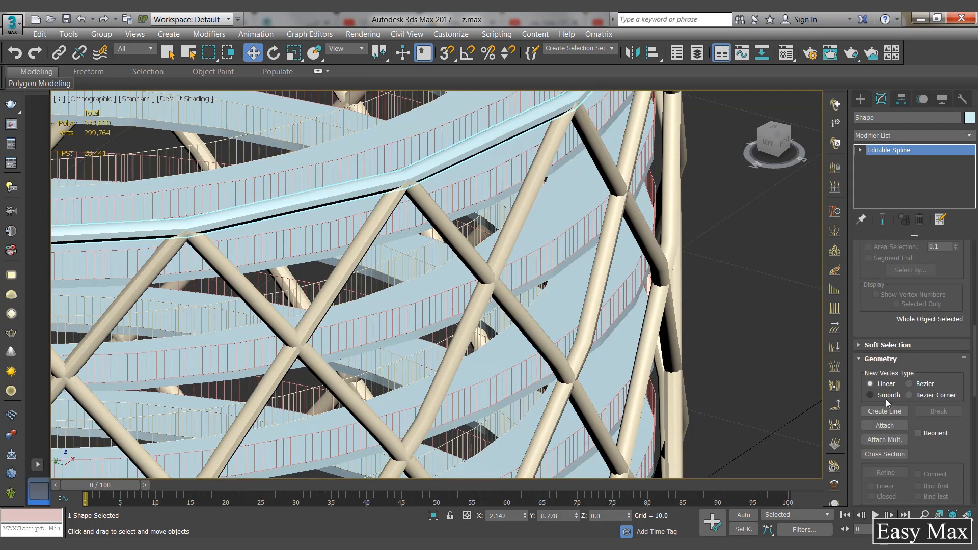
left_click(885, 426)
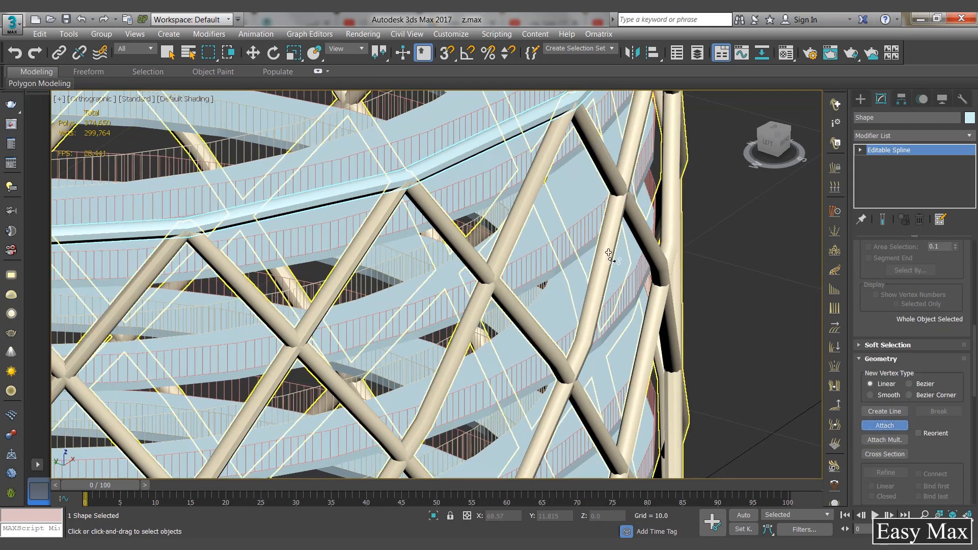
left_click(721, 329)
left_click(891, 425)
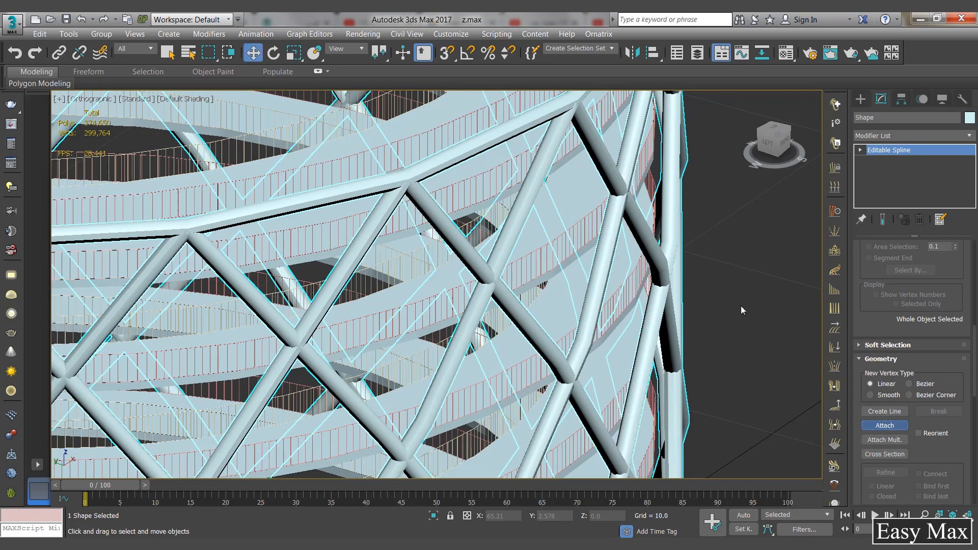
scroll(594, 198, "down", 10)
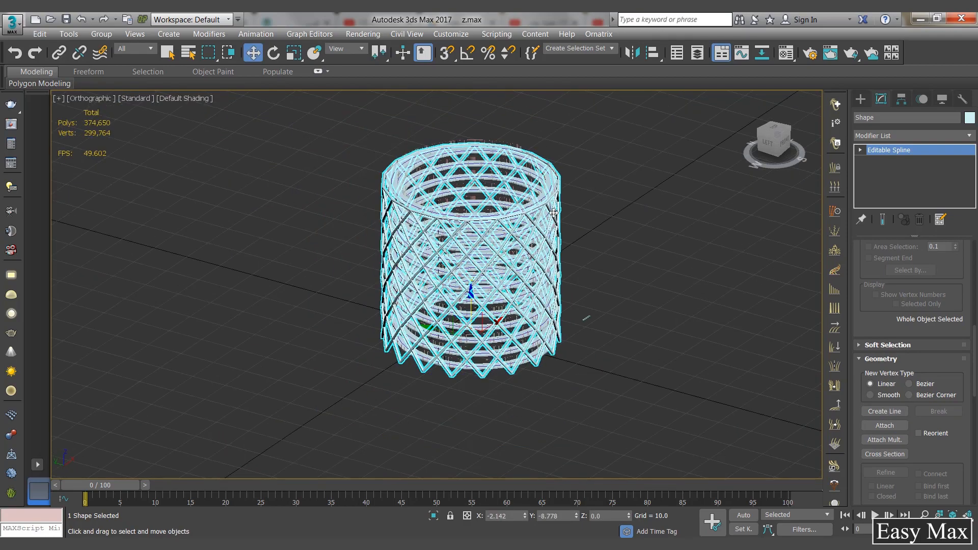
mouse_move(566, 326)
middle_mouse_down("alt")
mouse_move(563, 261)
mouse_move(569, 336)
middle_mouse_up("alt")
left_click_drag(580, 413, 376, 254)
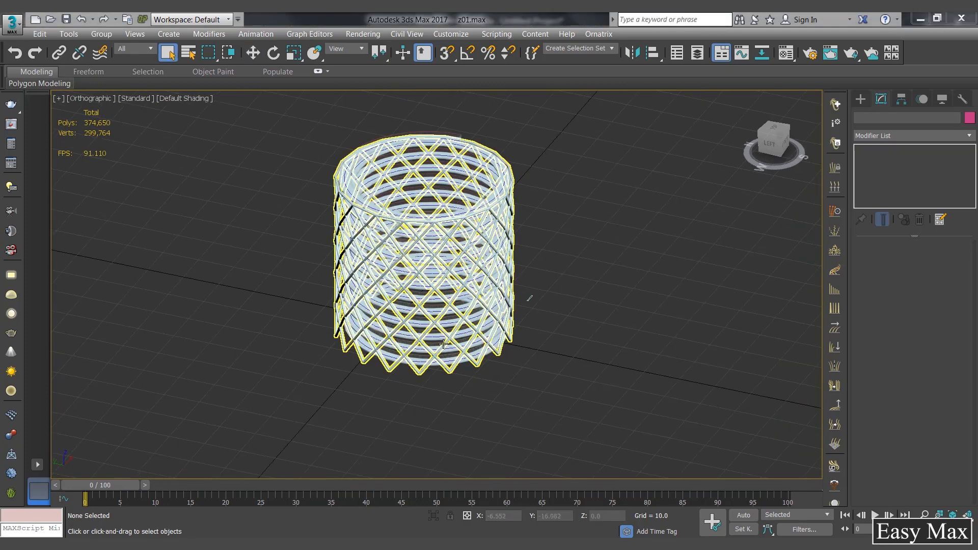
Select the spiral walkway's railing shape Shape004 and apply an Edit Poly modifier to it.
left_click(443, 245)
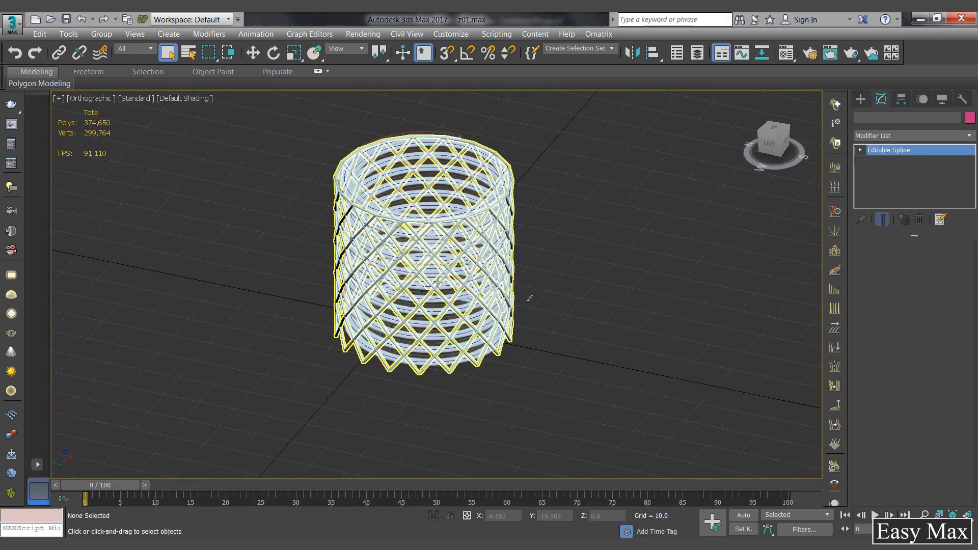
middle_click_drag(442, 245, 441, 254, "alt")
scroll(441, 250, "up", 5)
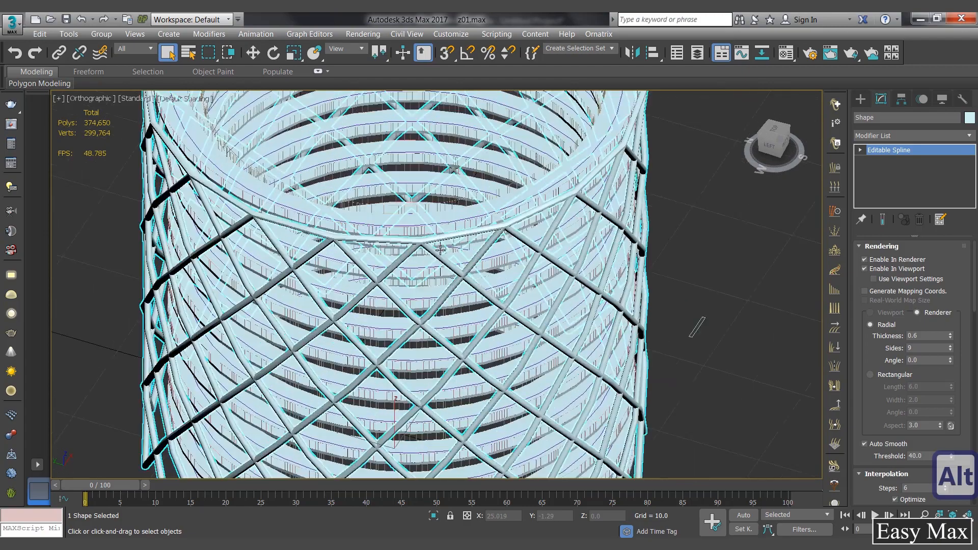
middle_click_drag(435, 219, 569, 311, "alt")
scroll(568, 312, "down", 5)
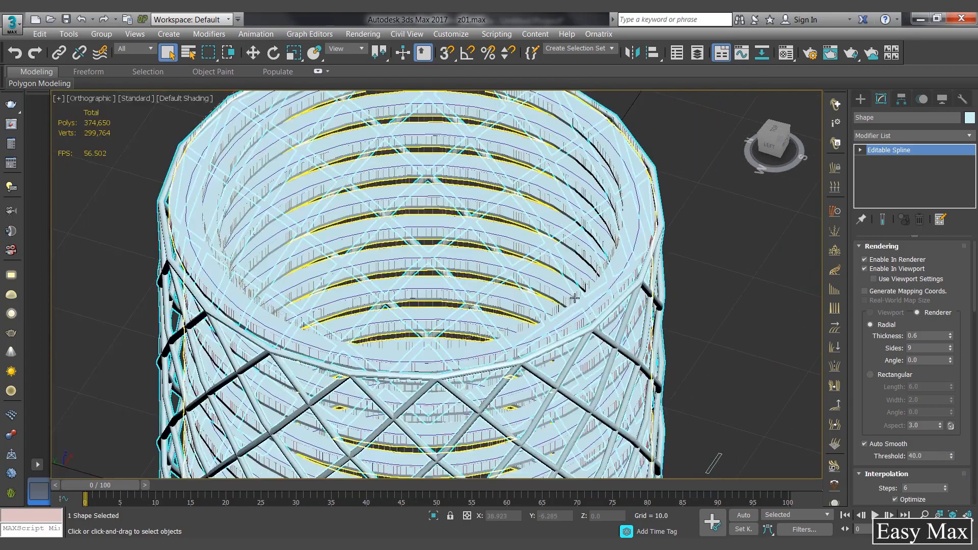
scroll(587, 292, "up", 8)
scroll(587, 292, "up", 4)
left_click(578, 277)
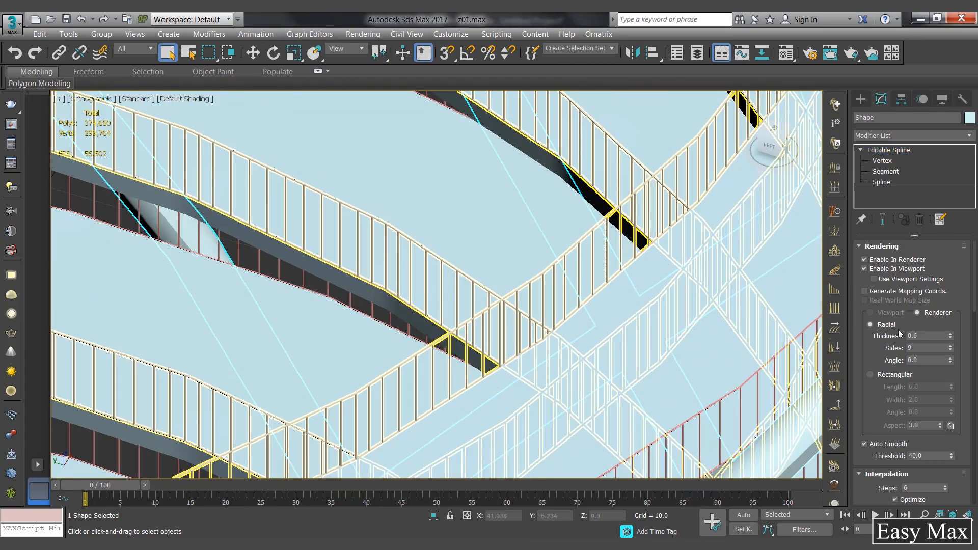
left_click(882, 136)
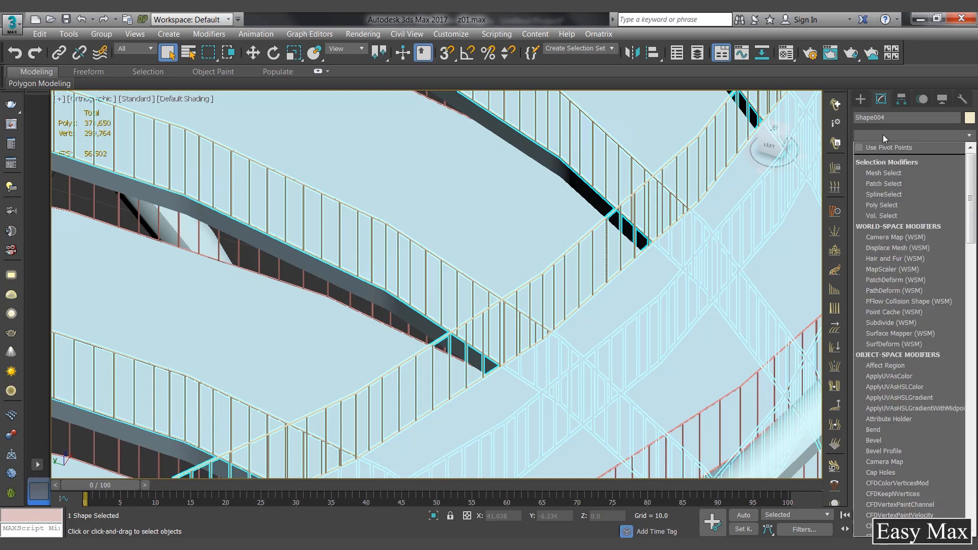
type("ed")
left_click(889, 181)
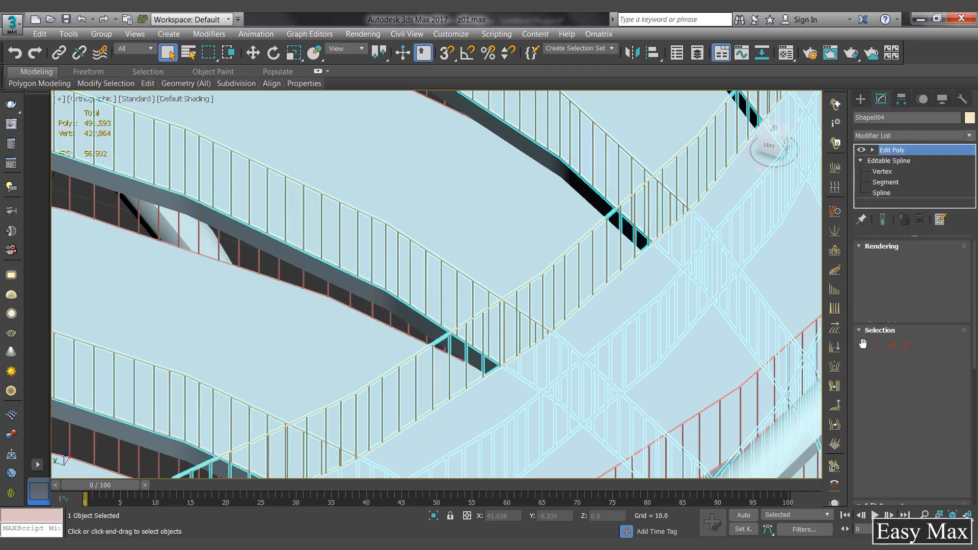
Attach the remaining railing parts and the walkway loft Loft001 to the railing object as one mesh.
left_click_drag(864, 340, 874, 258)
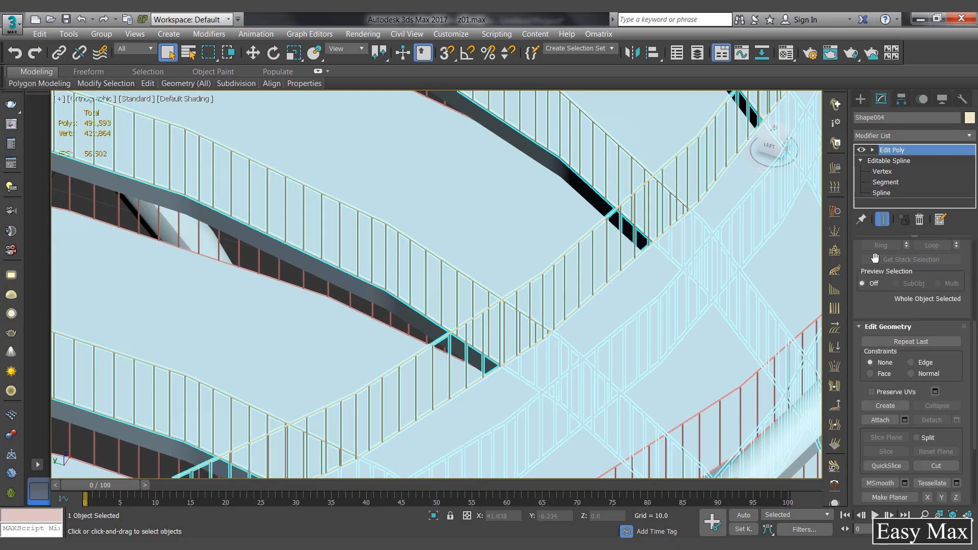
left_click(887, 424)
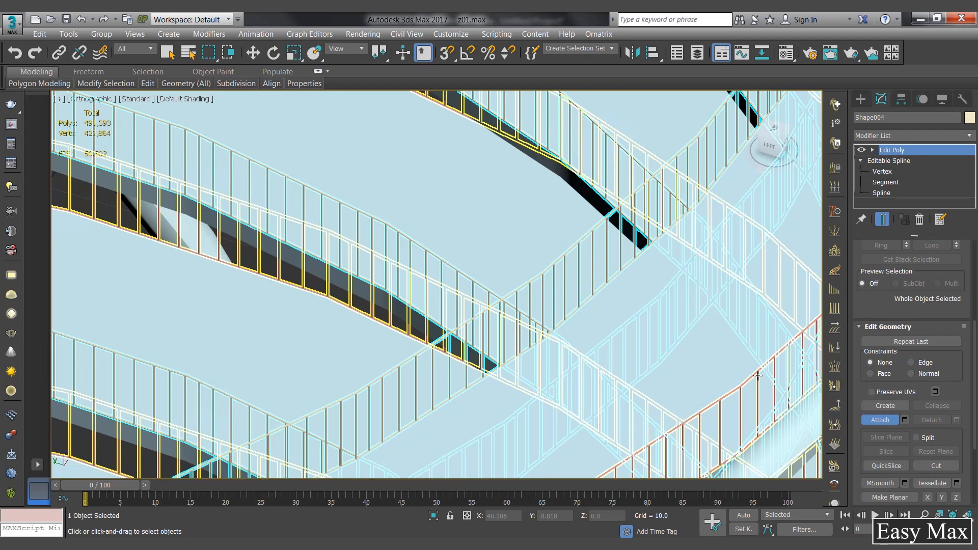
left_click(758, 375)
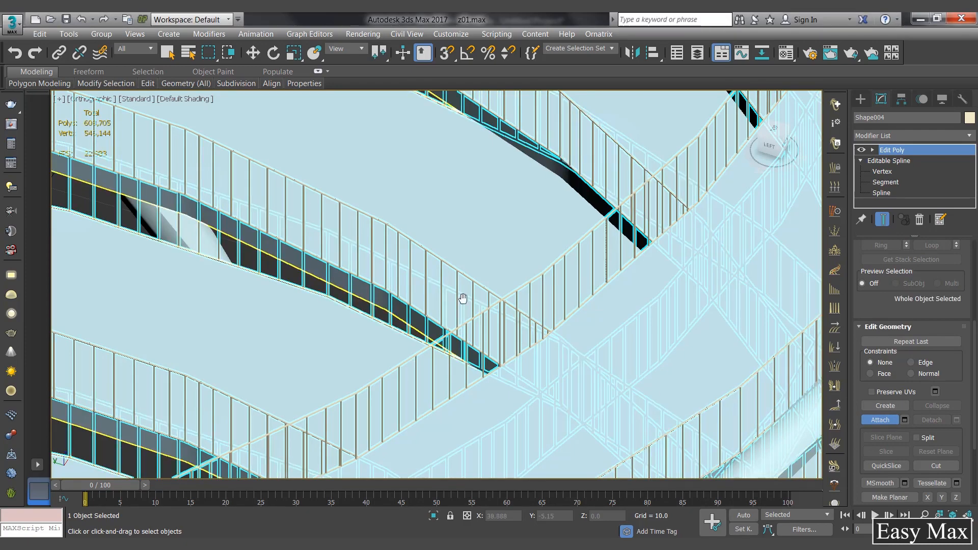
scroll(465, 290, "down", 10)
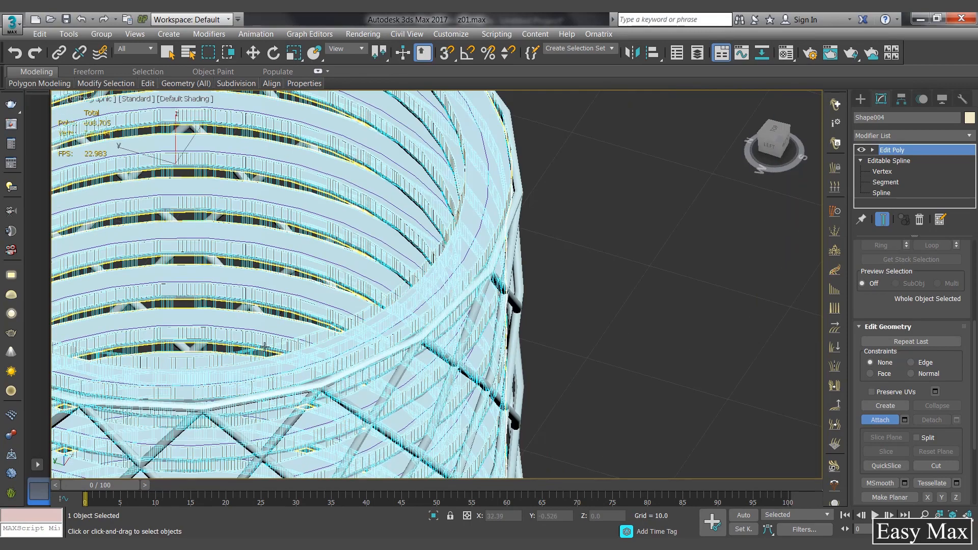
middle_click_drag(264, 346, 484, 528)
scroll(581, 196, "up", 10)
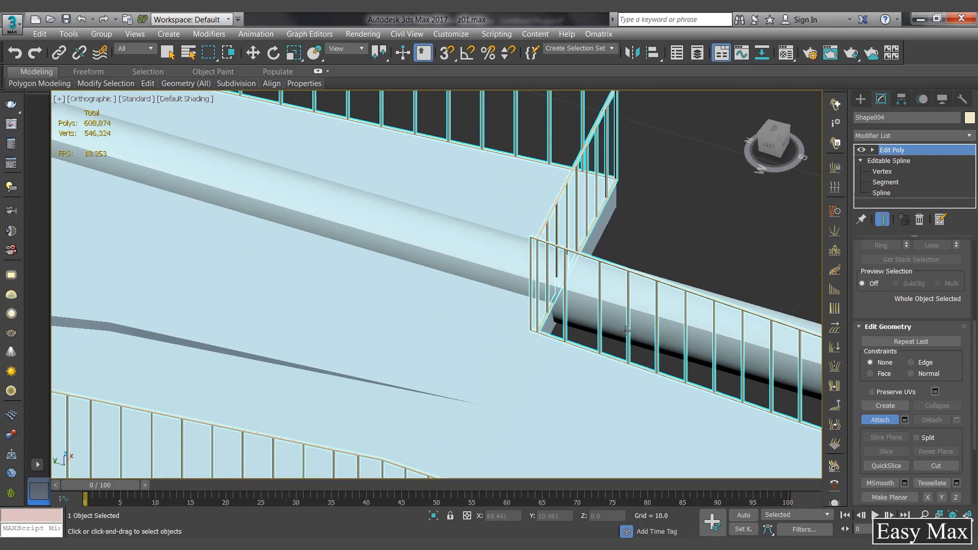
left_click(491, 349)
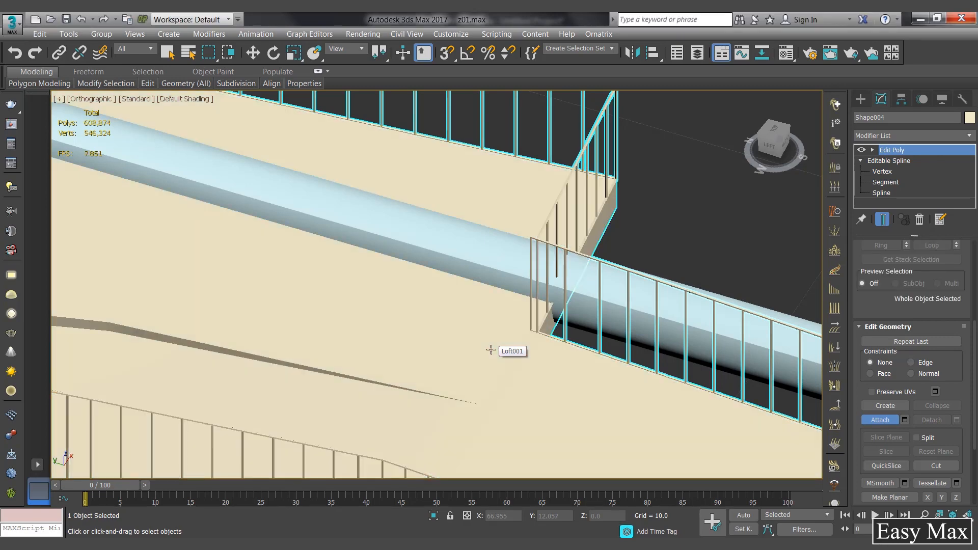
scroll(539, 346, "down", 10)
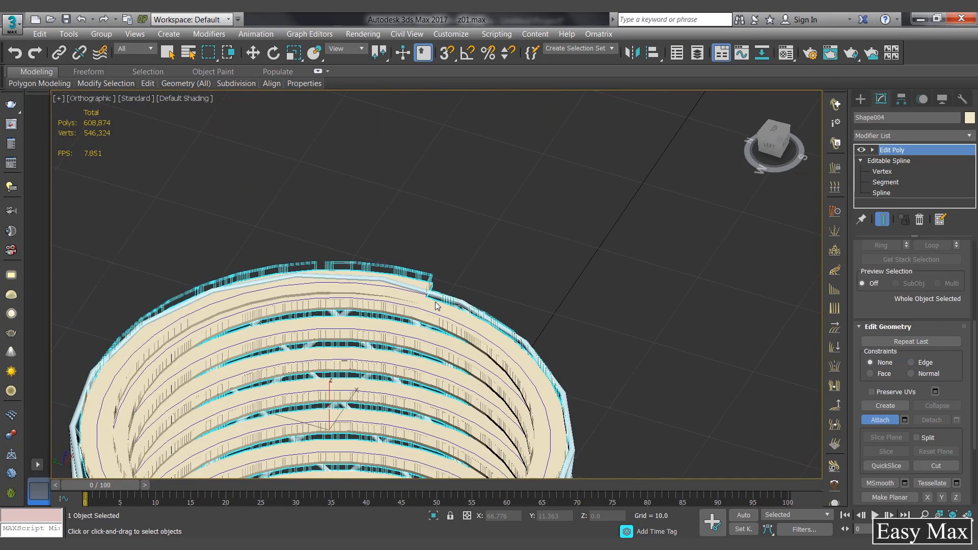
left_click(880, 420)
Apply an FFD 3x3x3 modifier to the combined walkway and railing object.
key("w")
middle_click_drag(446, 320, 434, 214)
left_click(902, 138)
key("f")
key("f")
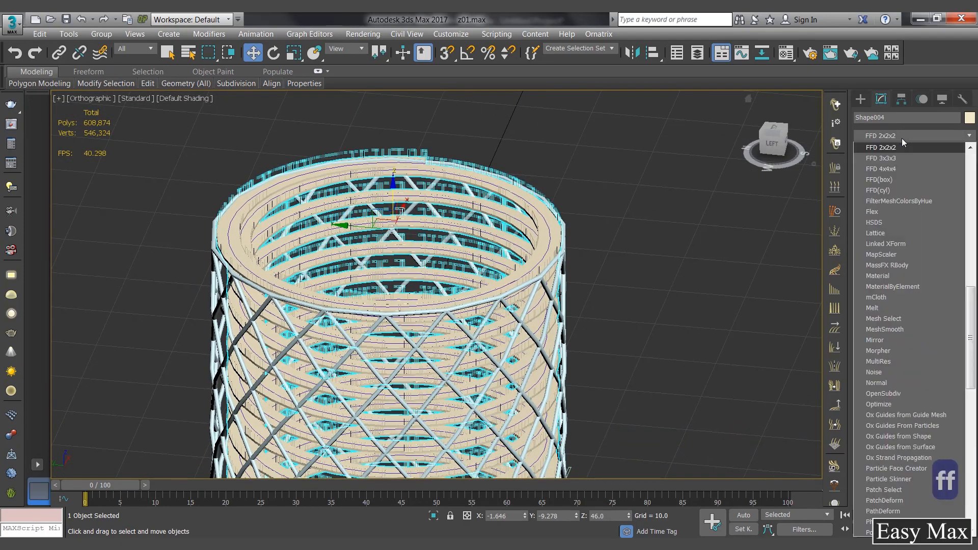
left_click(899, 157)
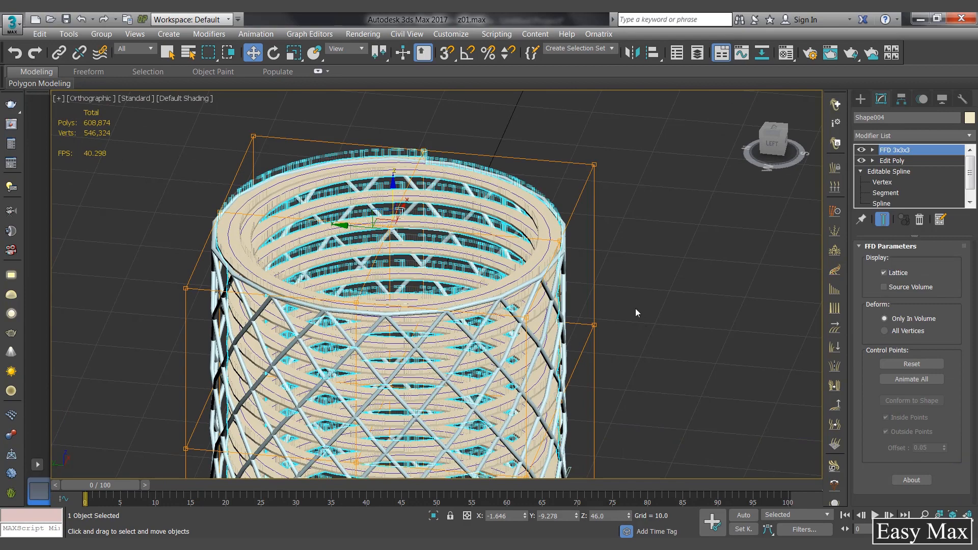
middle_click_drag(635, 307, 638, 203)
Select the middle row of FFD control points and scale them uniformly inward to form the walkway's waist.
left_click(873, 150)
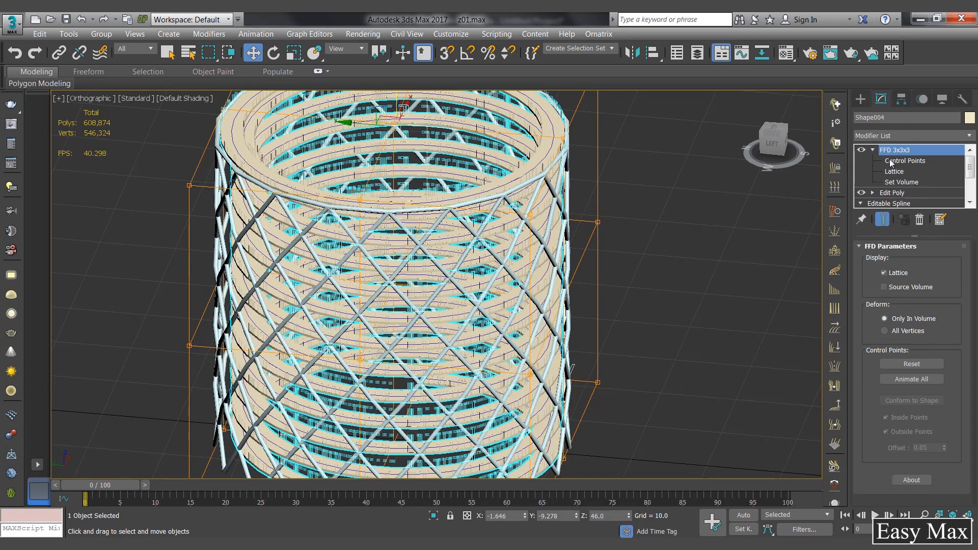
left_click(904, 160)
middle_click_drag(604, 323, 330, 301, "alt")
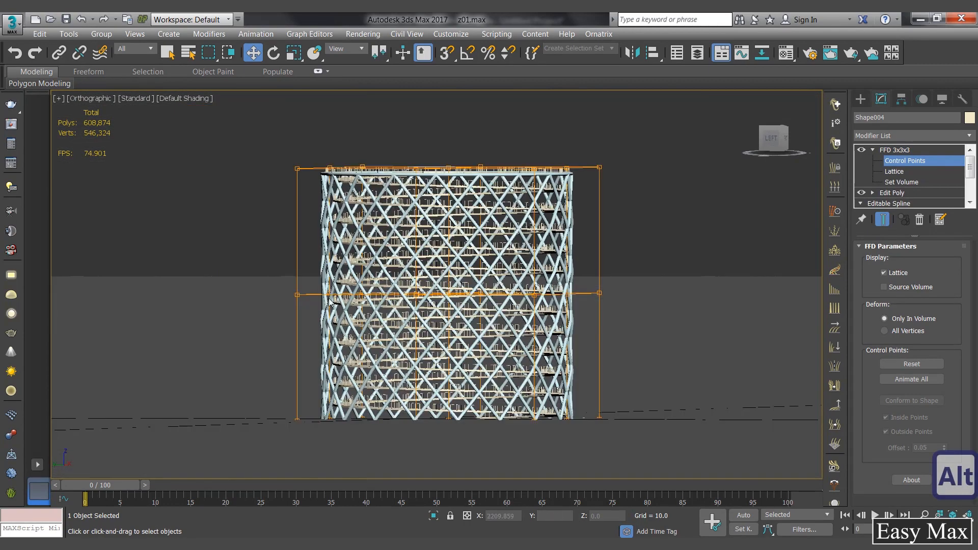
left_click_drag(243, 265, 634, 328)
key("g")
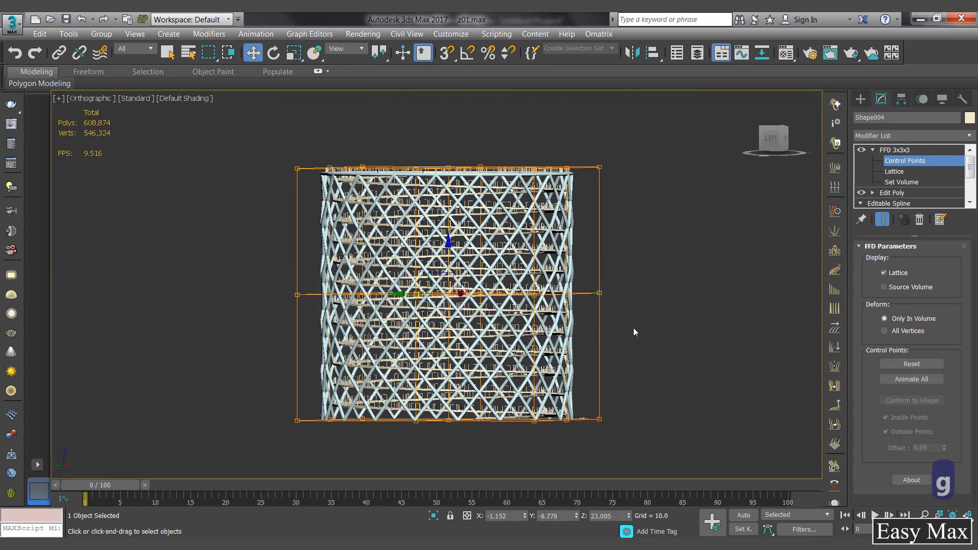
middle_click_drag(633, 328, 616, 368, "alt")
key("r")
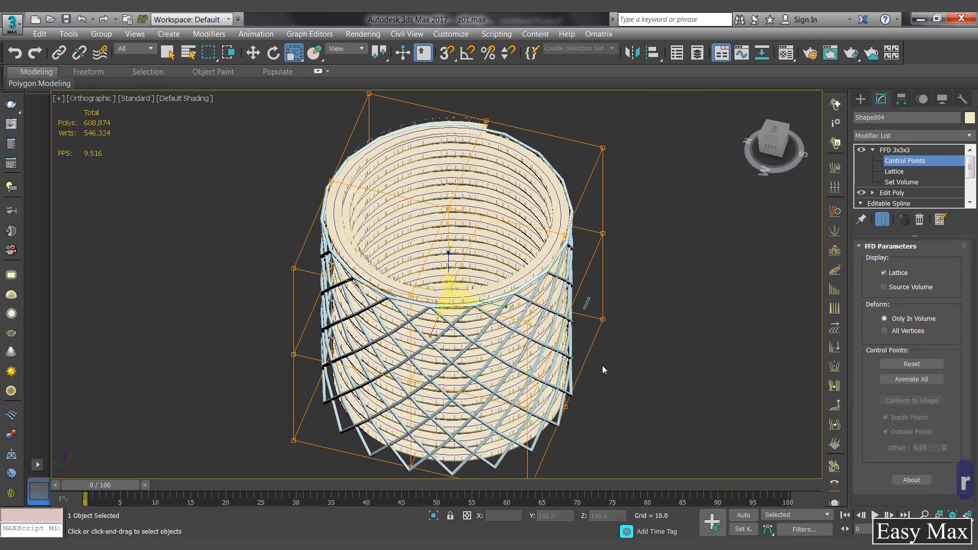
left_click_drag(460, 297, 478, 397)
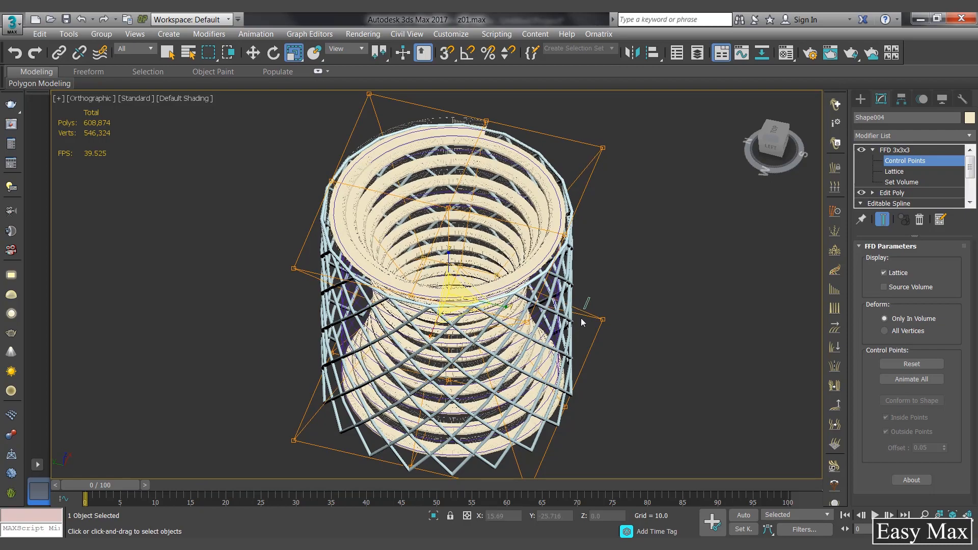
Scale the middle control points further inward and compare the waist with the tower reference photo.
middle_click_drag(581, 317, 559, 331, "alt")
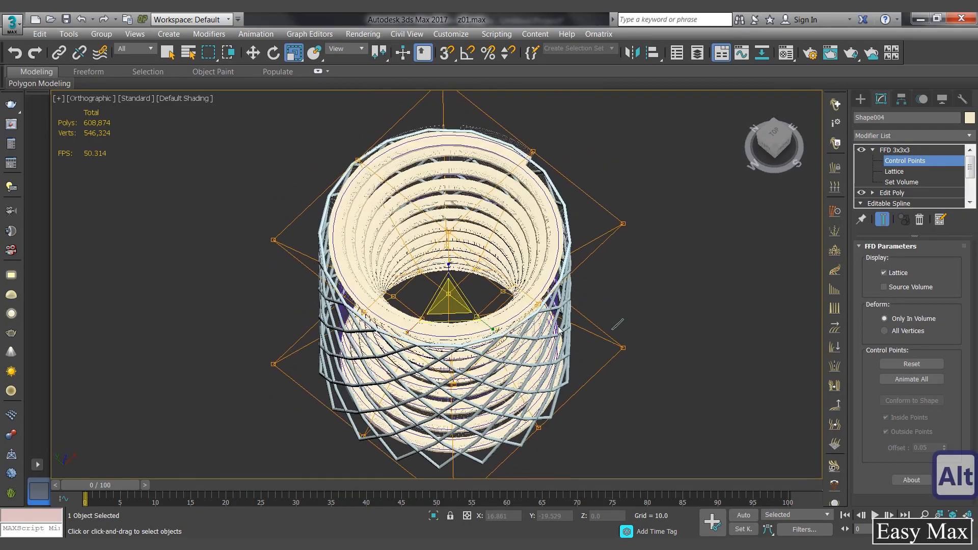
left_click_drag(447, 301, 543, 282)
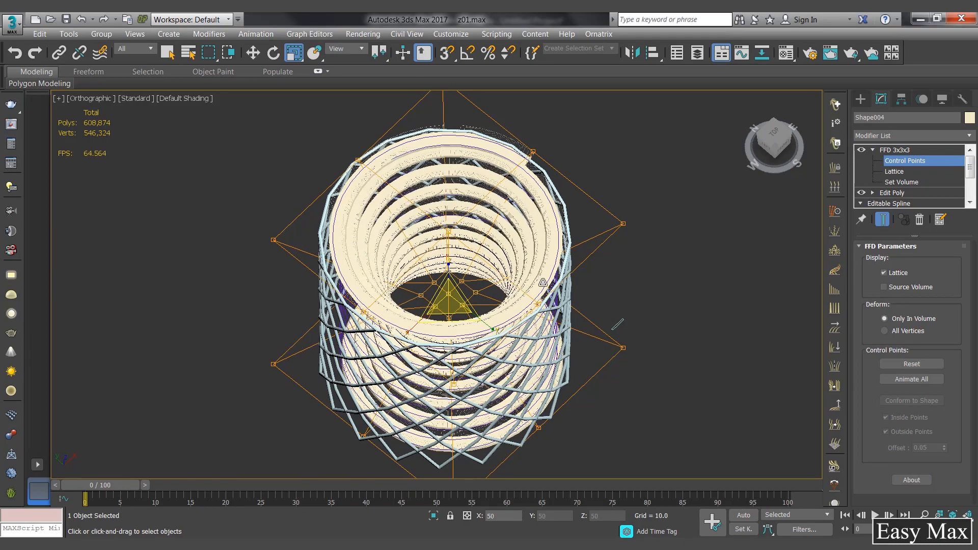
middle_click_drag(550, 291, 515, 316, "alt")
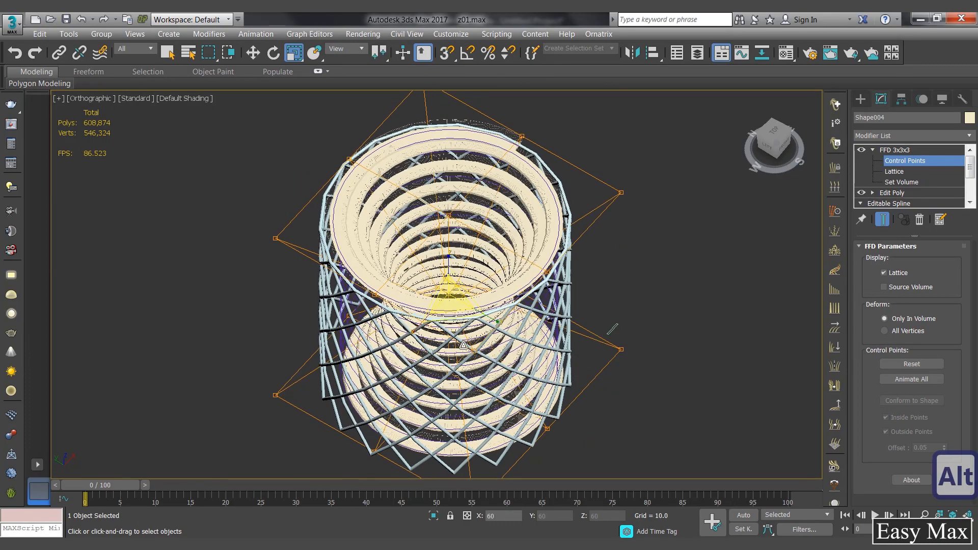
left_click(654, 535)
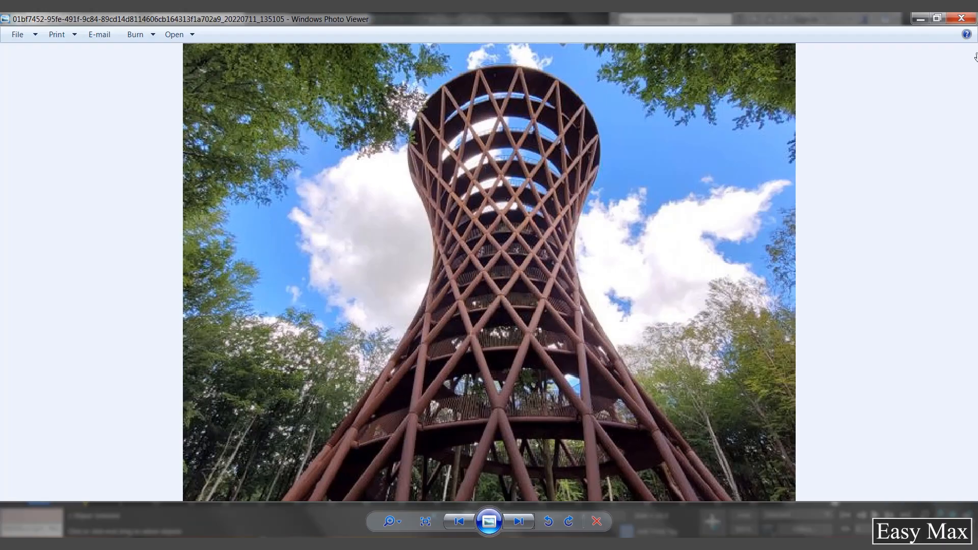
left_click(925, 18)
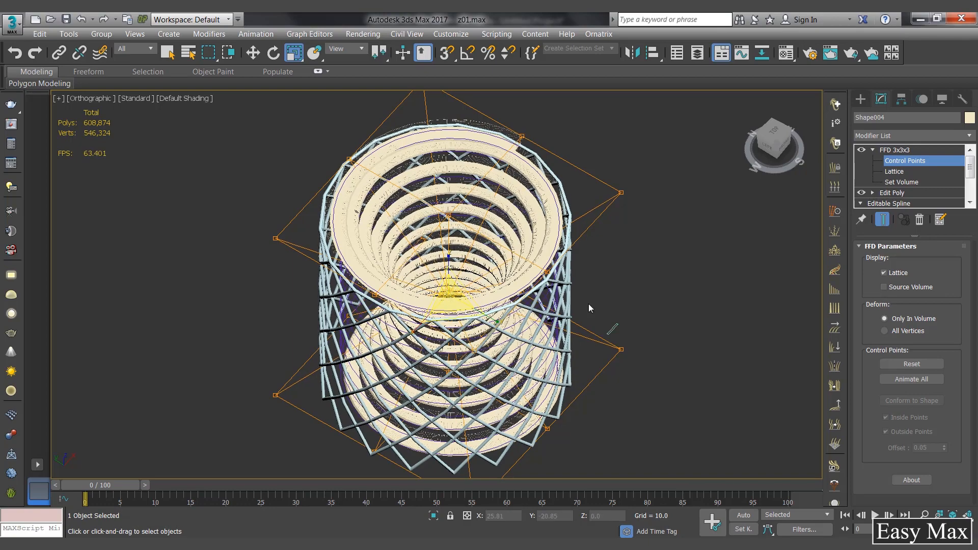
Undo the trial vertical stretch of the middle control points and adjust their uniform scale to about 57 percent.
mouse_move(588, 328)
middle_mouse_down("alt")
mouse_move(601, 273)
mouse_move(583, 311)
middle_mouse_up("alt")
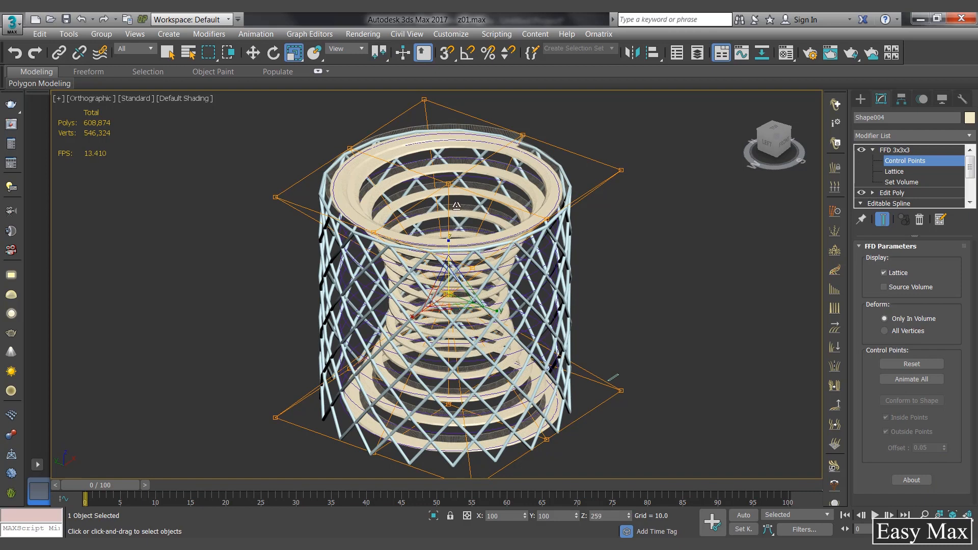
key("ctrl+z")
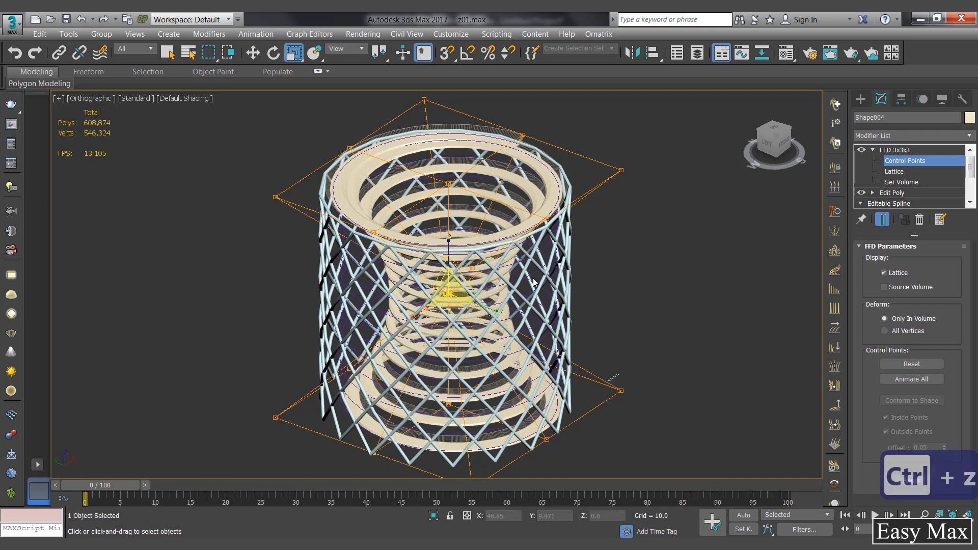
mouse_move(585, 289)
middle_mouse_down("alt")
mouse_move(599, 280)
mouse_move(582, 292)
middle_mouse_up("alt")
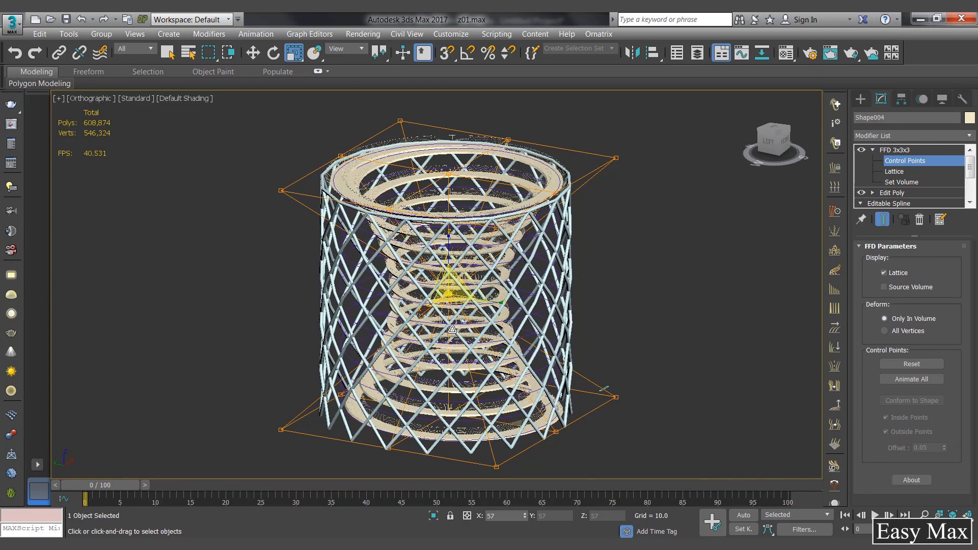
Leave control point editing and scale the whole walkway object vertically to about 128 percent.
left_click(900, 161)
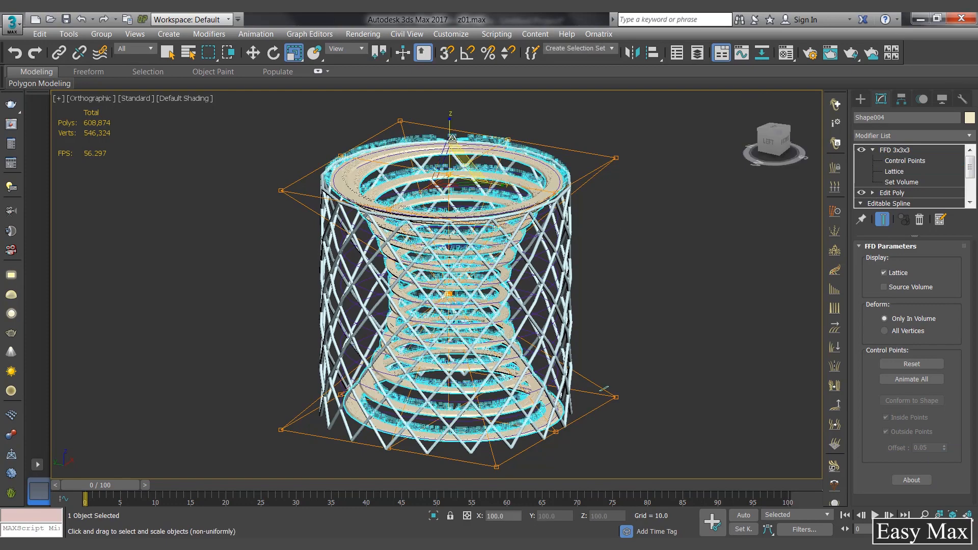
left_click_drag(450, 124, 450, 116)
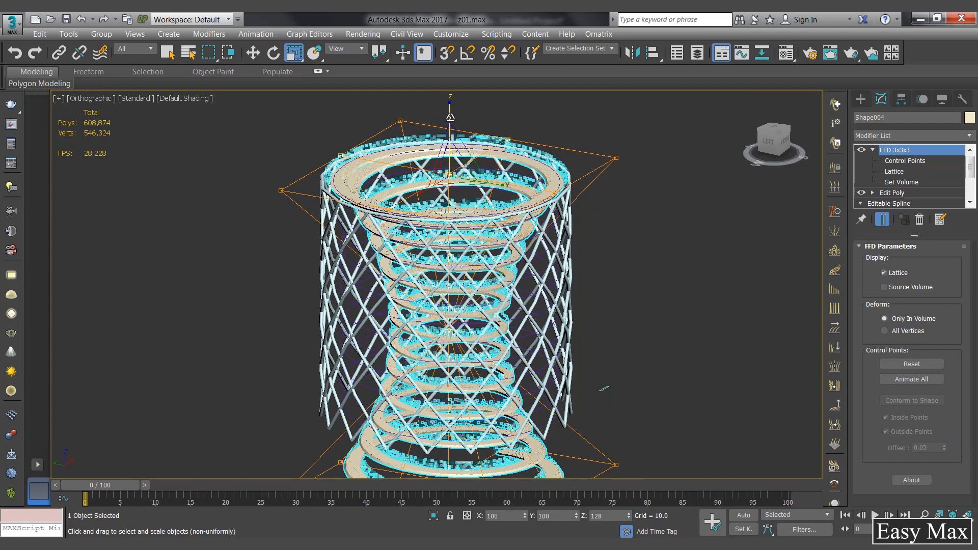
middle_click_drag(450, 117, 456, 245, "alt")
scroll(561, 219, "down", 4)
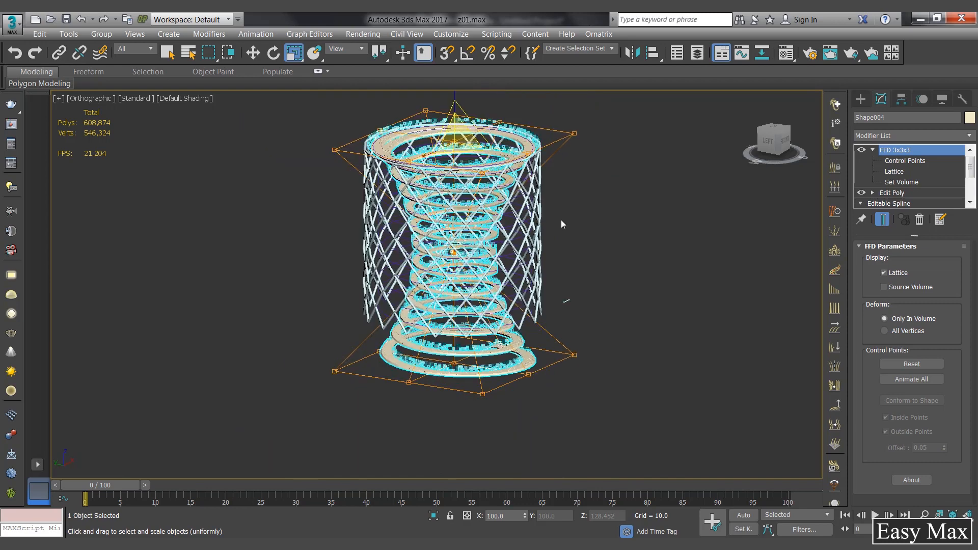
middle_click_drag(561, 219, 566, 222, "alt")
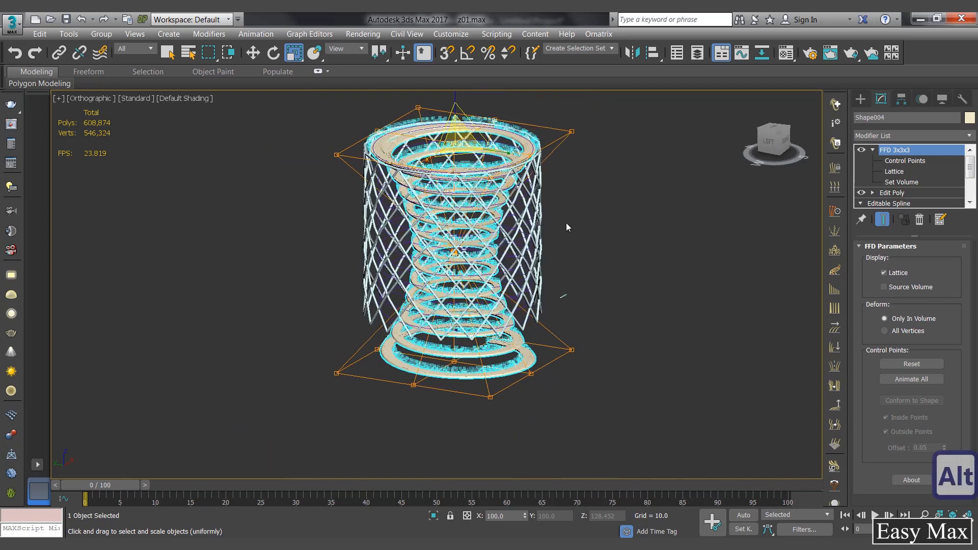
Try applying the walkway's FFD 3x3x3 modifier to the diagonal lattice shape, and delete it from the lattice again.
left_click(905, 161)
left_click(903, 151)
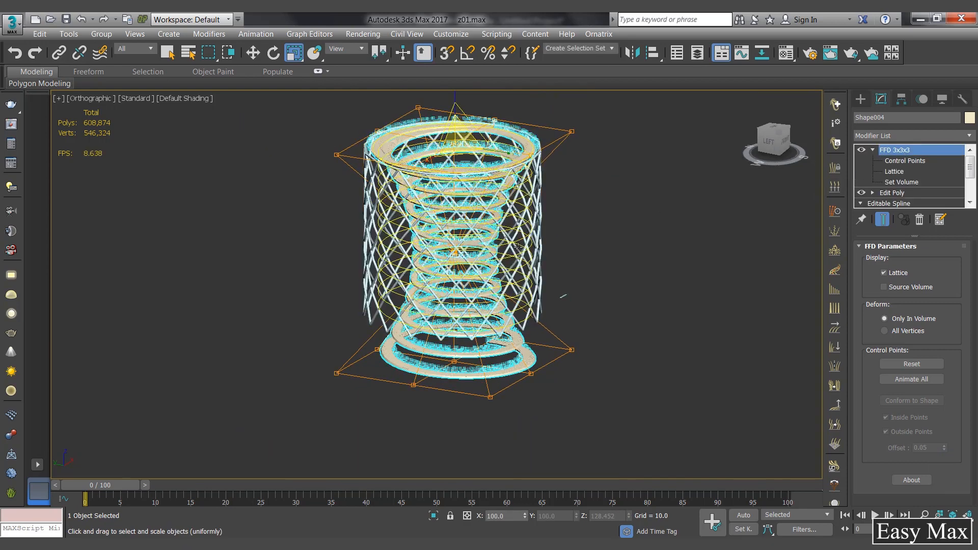
left_click_drag(915, 156, 529, 283)
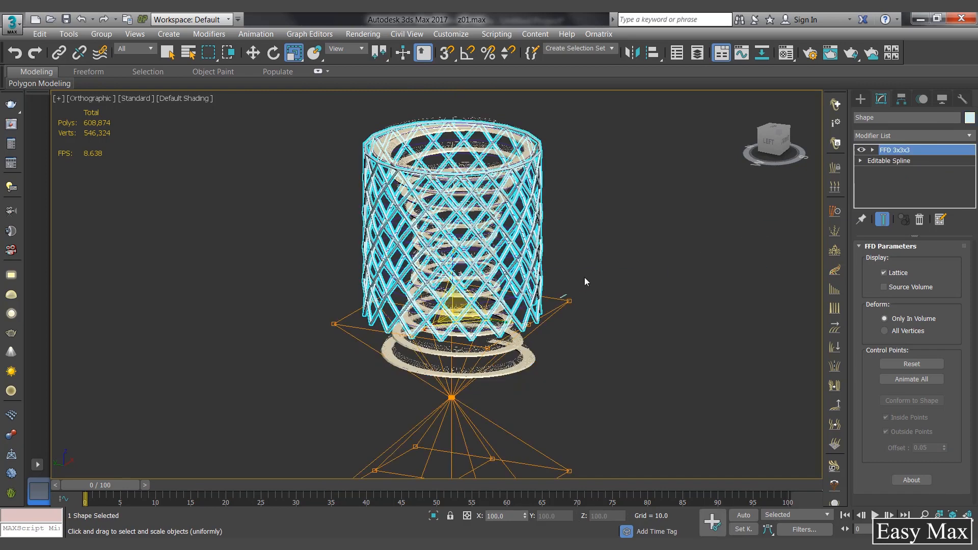
right_click(896, 152)
left_click(873, 168)
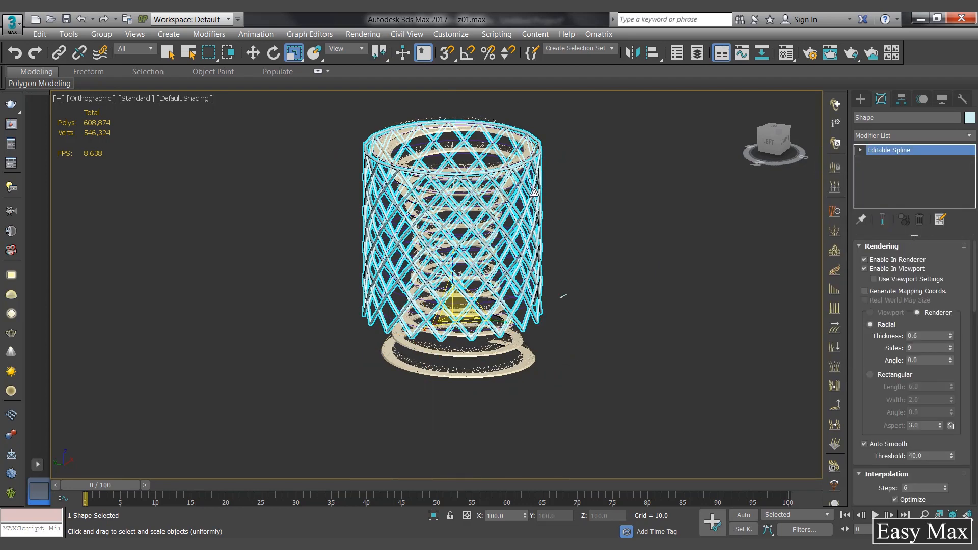
Add an FFD 3x3x3 modifier to the diagonal lattice shape and return from its control points to the modifier's top level.
left_click(873, 136)
scroll(873, 137, "down", 10)
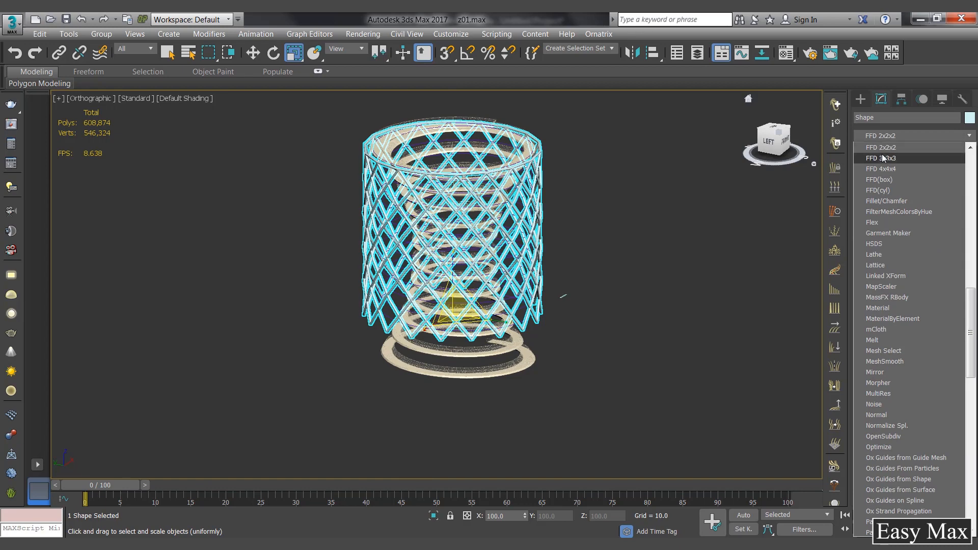
left_click(882, 157)
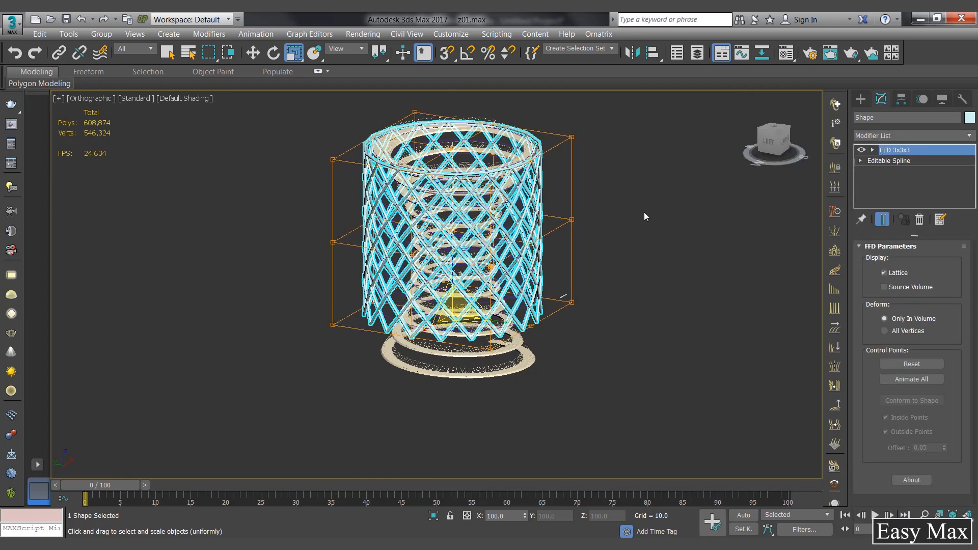
left_click(872, 150)
key("1")
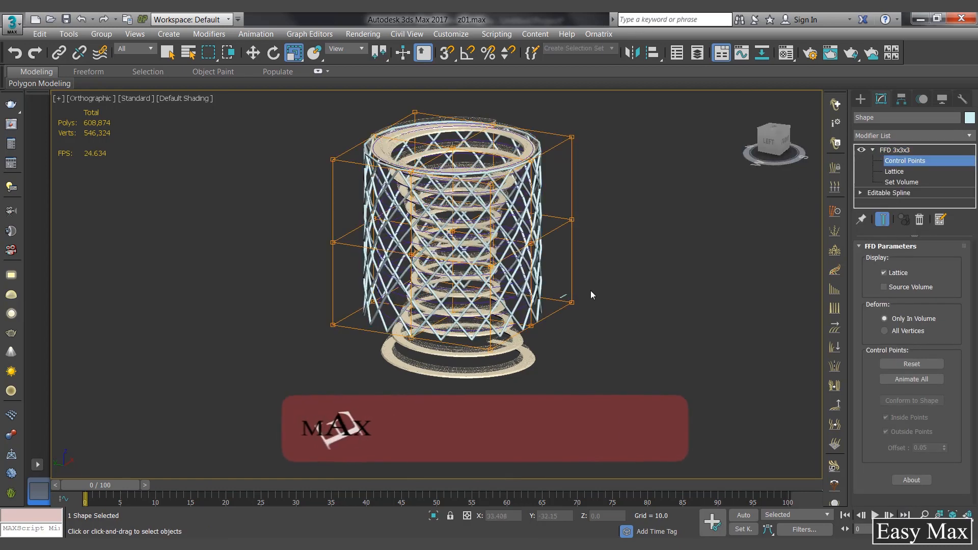
mouse_move(591, 290)
middle_mouse_down("alt")
mouse_move(589, 271)
mouse_move(589, 307)
mouse_move(591, 298)
middle_mouse_up("alt")
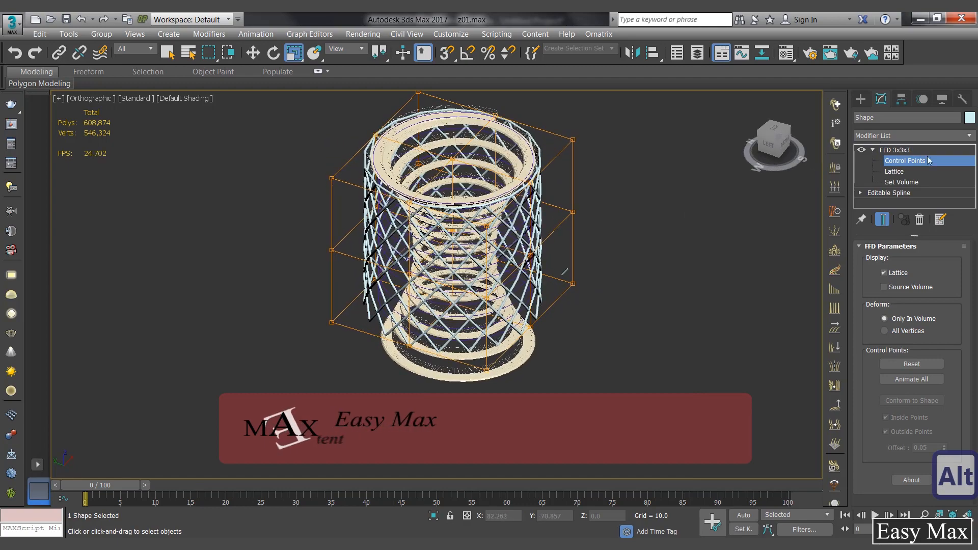
left_click(899, 162)
left_click(895, 150)
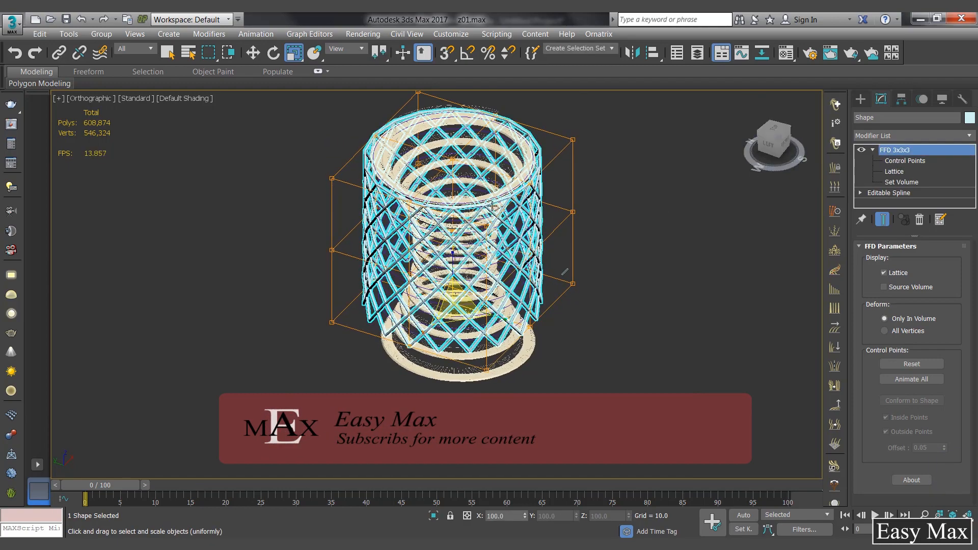
Scale the whole diagonal lattice vertically to about 138 percent, checking its height against the walkway in the left view.
left_click_drag(453, 259, 453, 239)
middle_click_drag(615, 251, 547, 302, "alt")
left_click(771, 139)
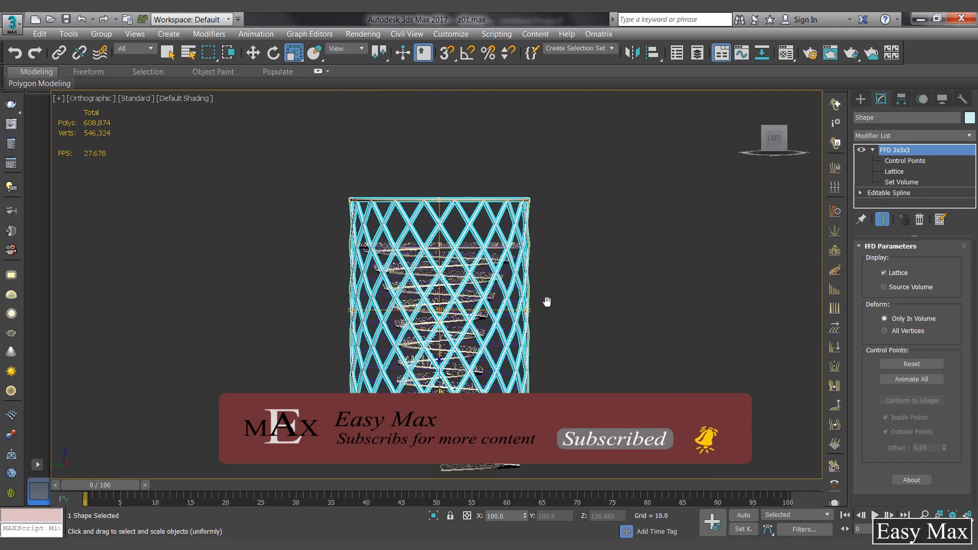
left_click_drag(439, 379, 439, 369)
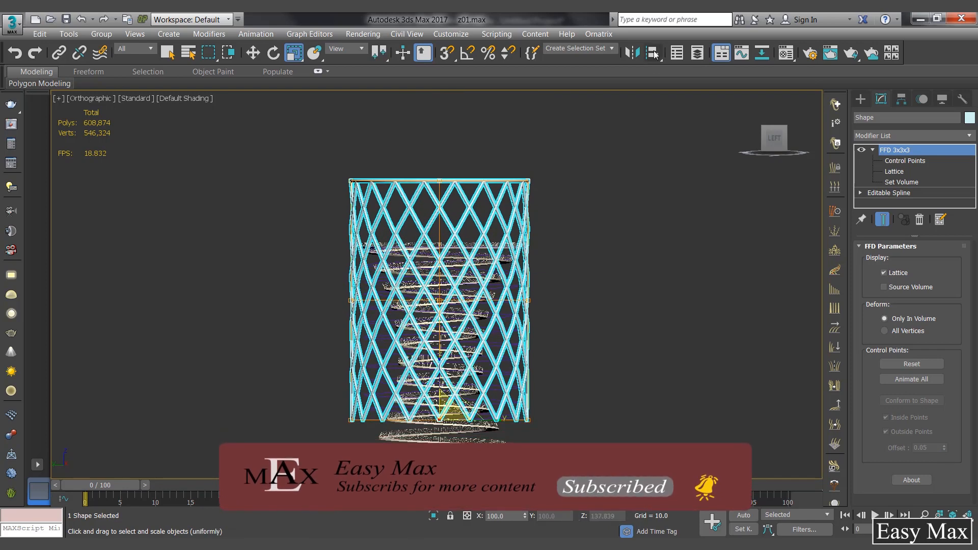
Align the diagonal lattice to the walkway in Z position only, matching minimum to minimum.
left_click(652, 52)
left_click(444, 433)
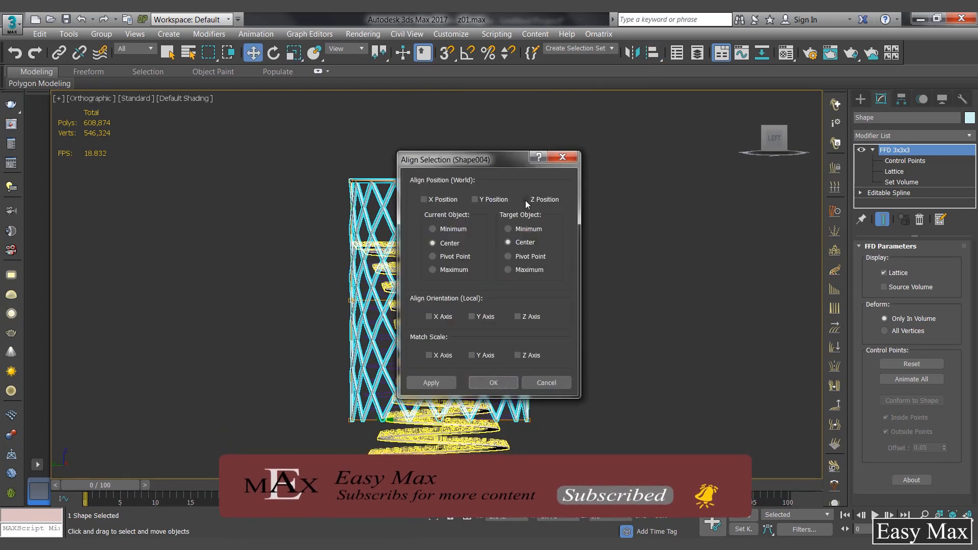
left_click(525, 199)
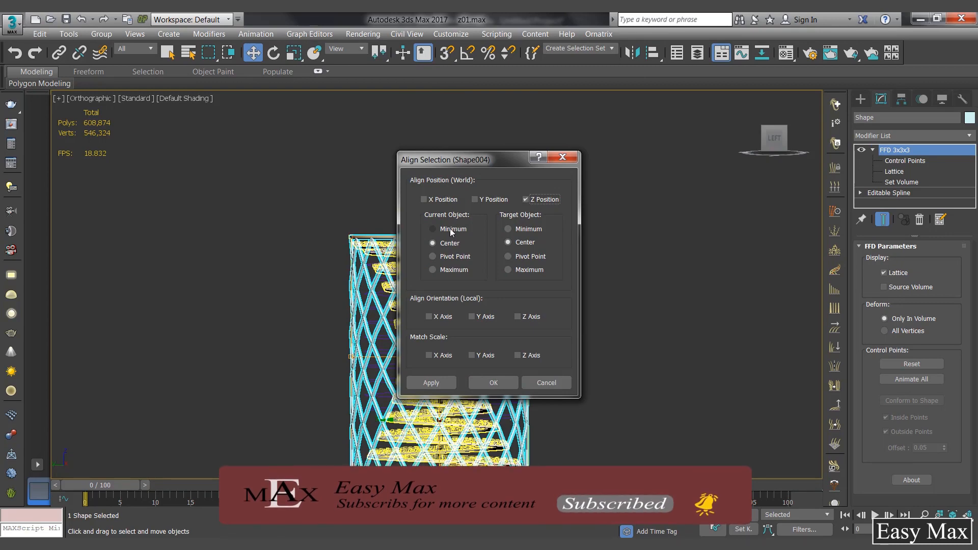
left_click(453, 229)
left_click(509, 229)
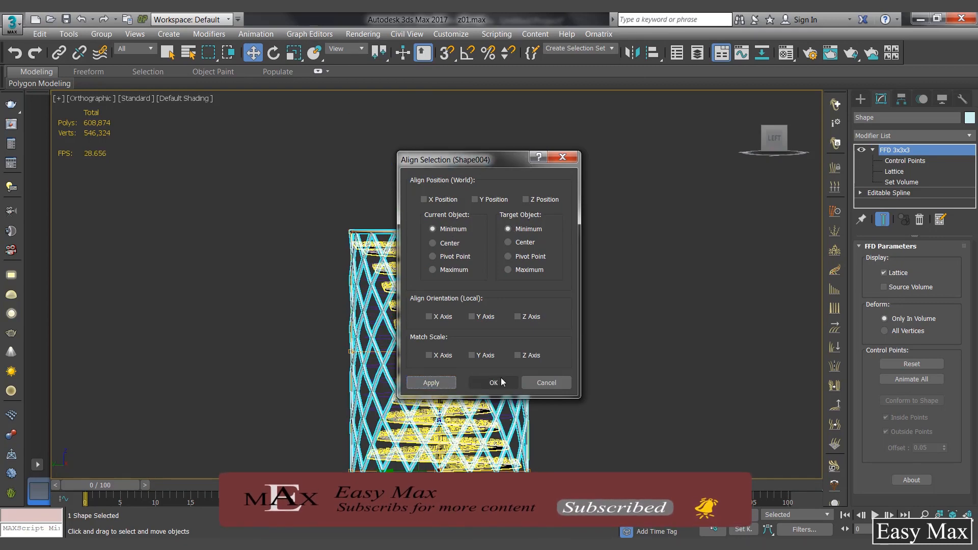
left_click(494, 383)
middle_click_drag(613, 328, 586, 244)
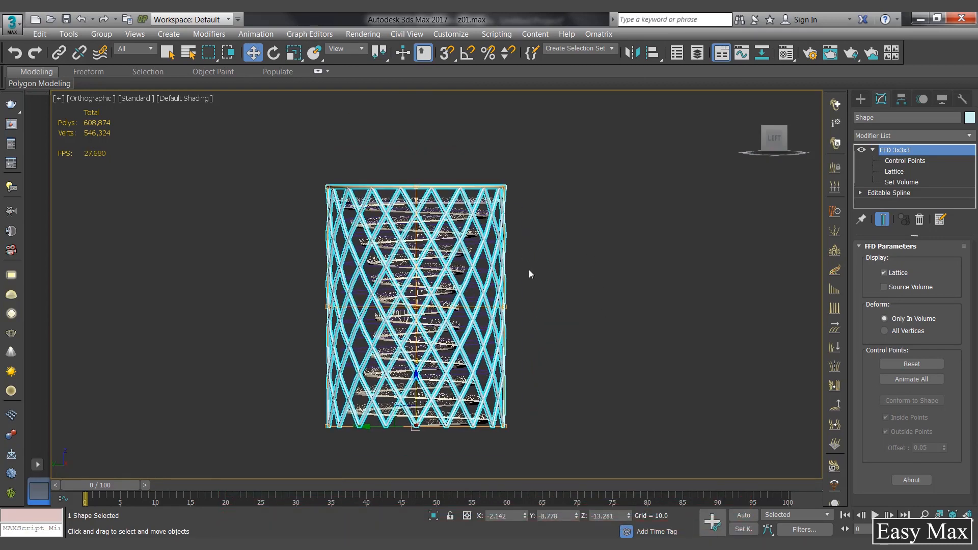
mouse_move(529, 270)
middle_mouse_down("alt")
mouse_move(527, 289)
mouse_move(536, 287)
middle_mouse_up("alt")
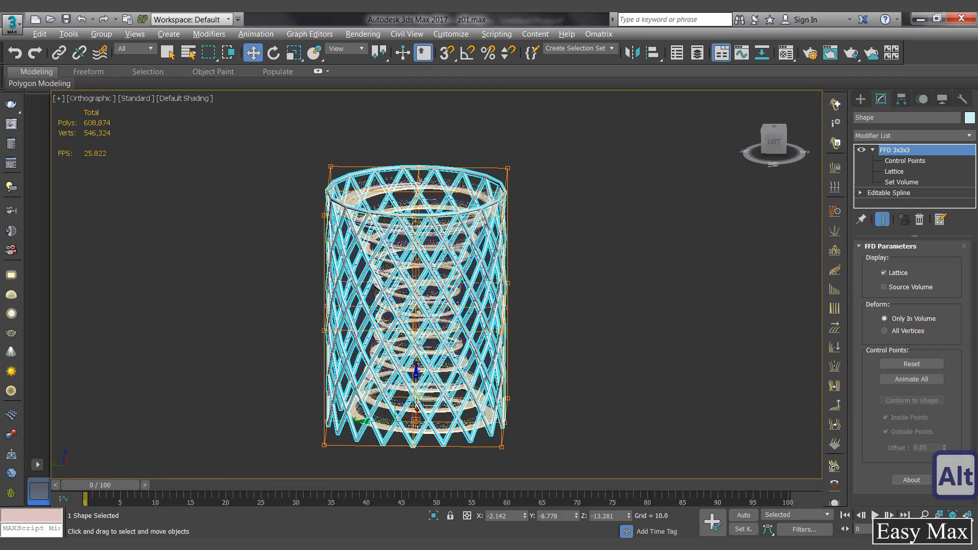
Reduce the lattice's vertical scale to about 129 percent so its upper rim matches the top of the walkway.
left_click(294, 52)
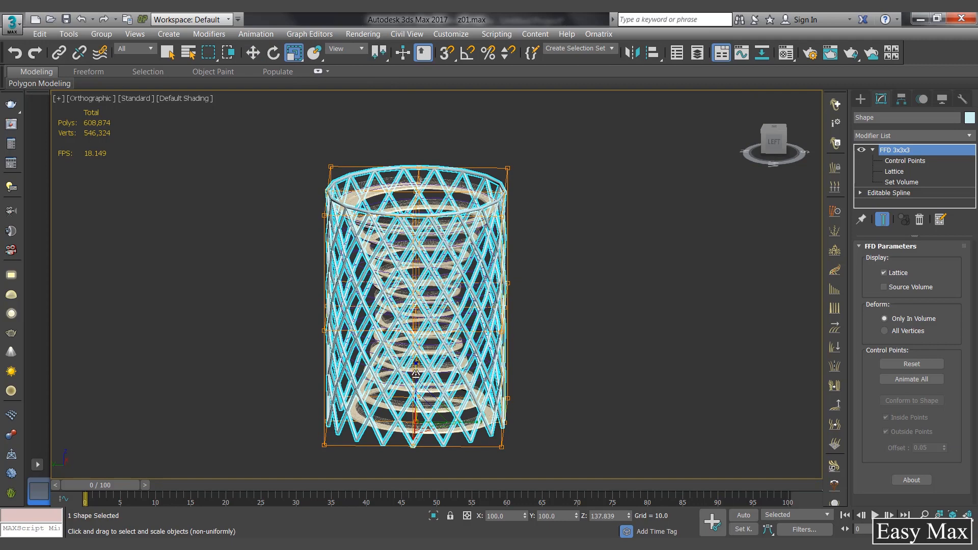
left_click_drag(416, 374, 413, 375)
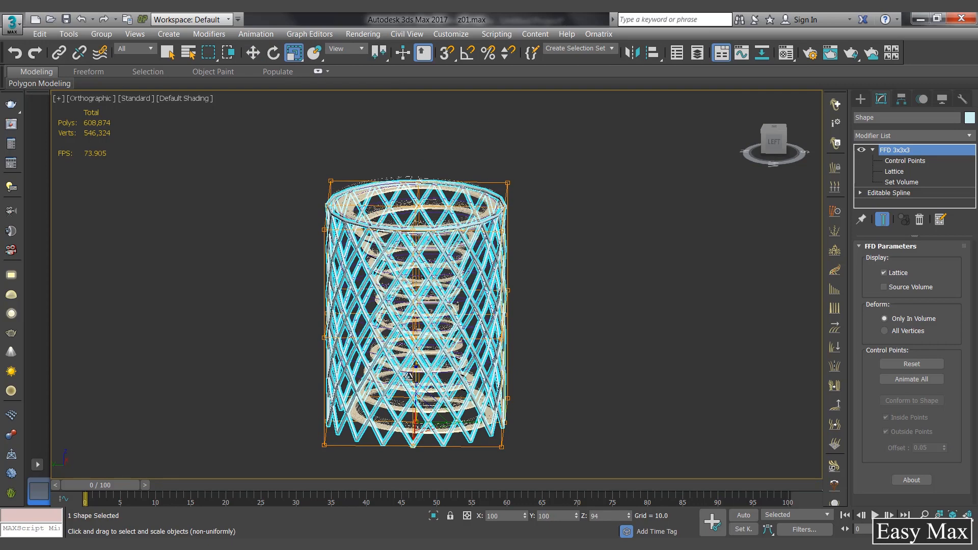
left_click(769, 148)
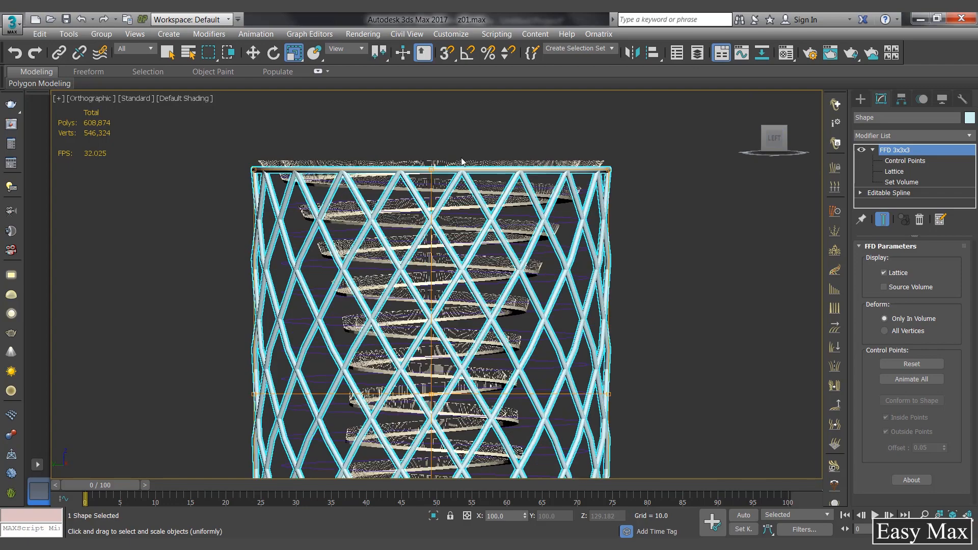
scroll(462, 168, "up", 3)
scroll(448, 179, "down", 6)
middle_click_drag(692, 201, 681, 266, "alt")
middle_click_drag(601, 203, 604, 158)
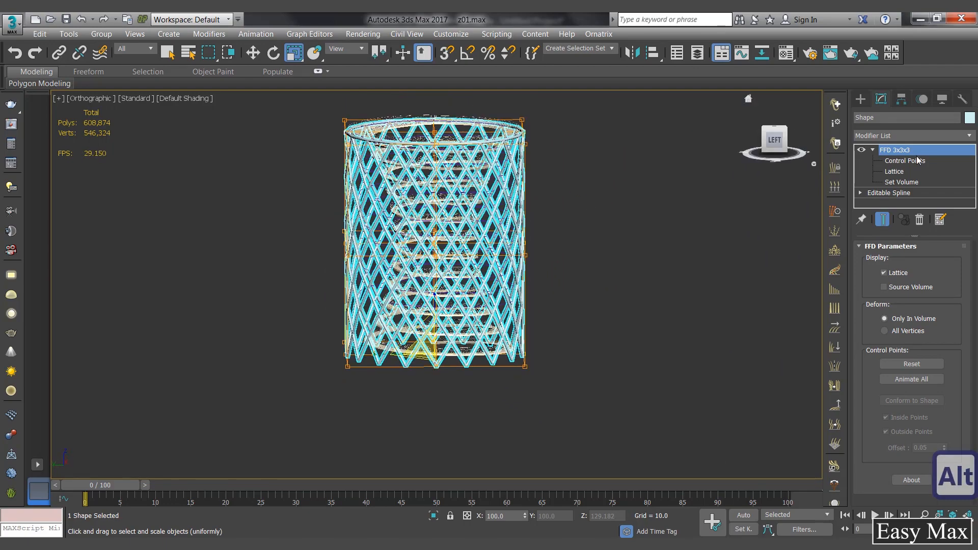
Select the middle row of the lattice's FFD control points and scale them uniformly inward to form a narrow waist.
left_click(919, 160)
left_click_drag(322, 193, 344, 256)
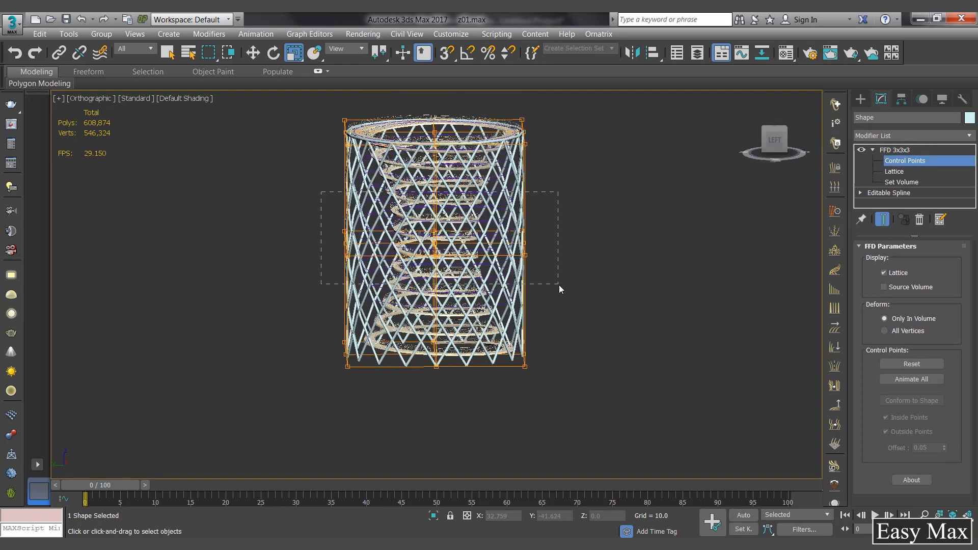
middle_click_drag(412, 196, 426, 241, "alt")
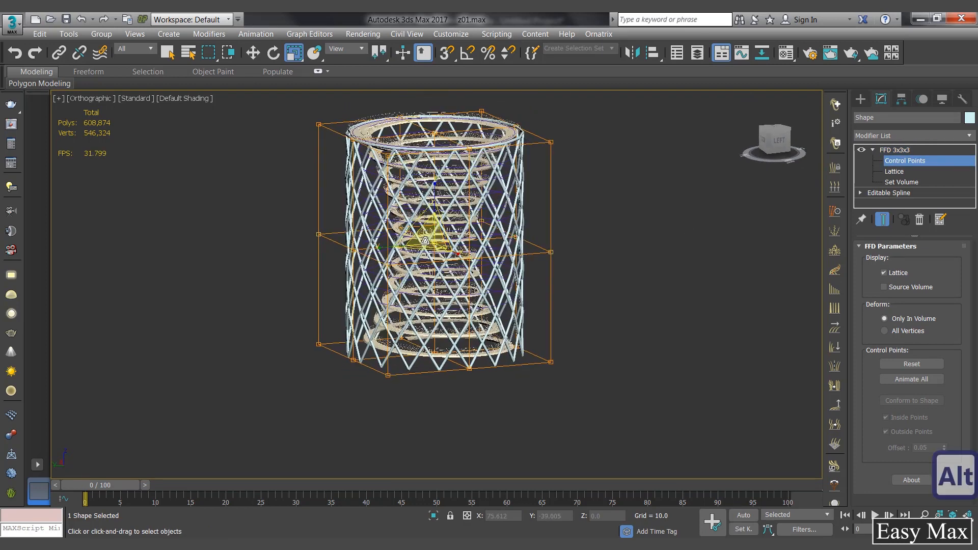
left_click_drag(427, 264, 427, 325)
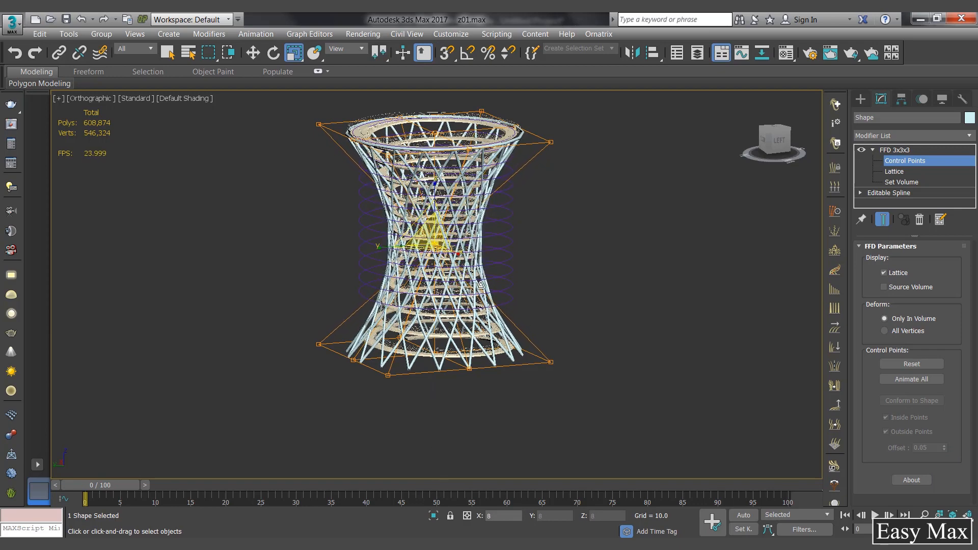
Fine-tune the uniform scale of the middle control points so the lattice waist fits closely around the walkway rings.
middle_click_drag(480, 286, 447, 296, "alt")
scroll(479, 240, "up", 8)
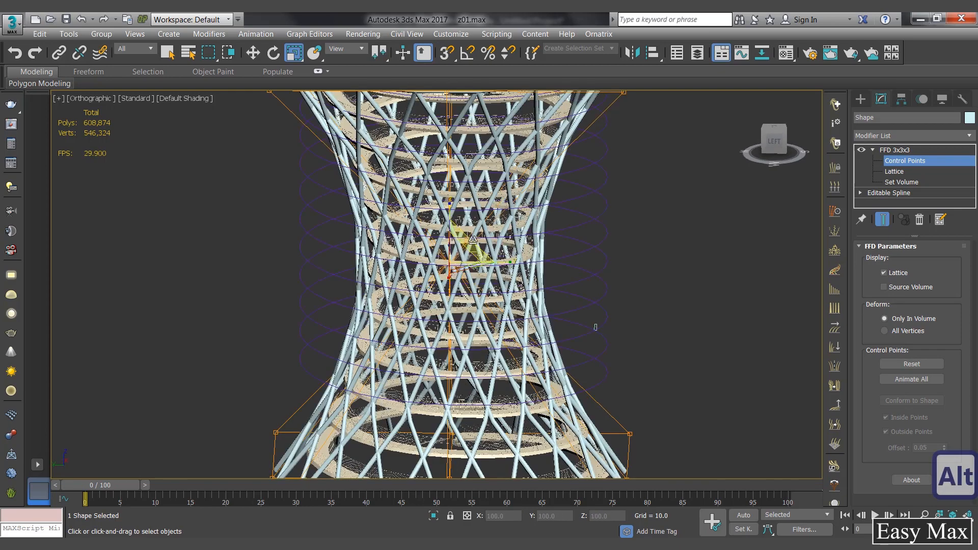
middle_click_drag(532, 258, 550, 256, "alt")
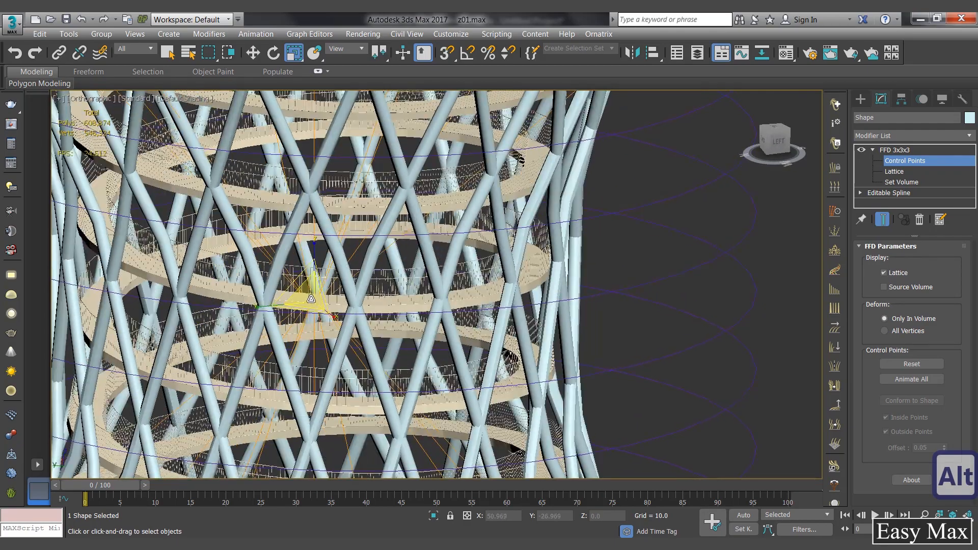
left_click_drag(310, 299, 326, 28)
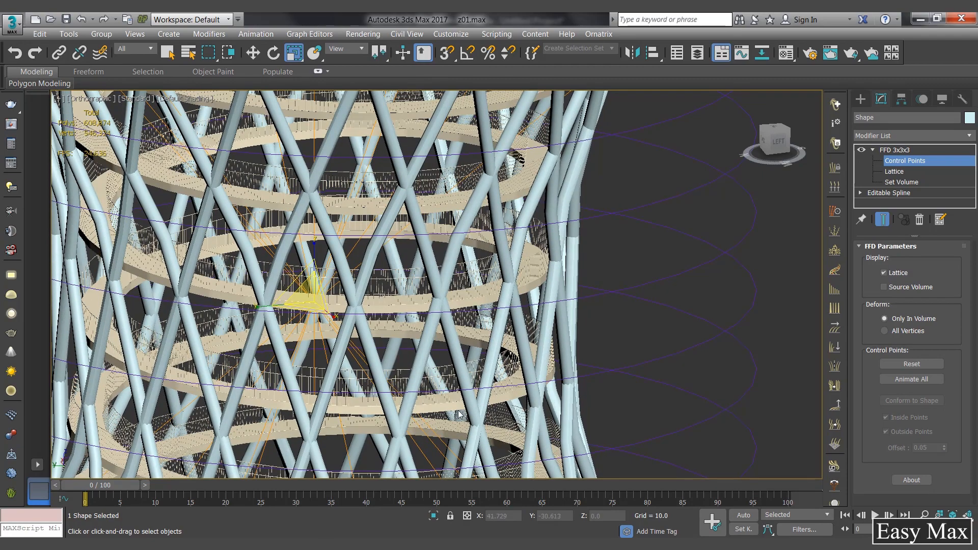
scroll(578, 278, "down", 8)
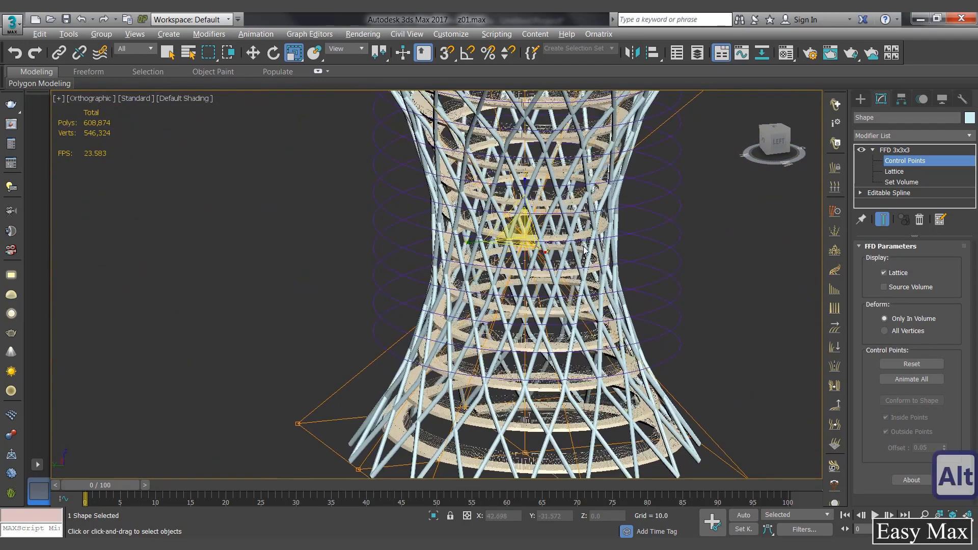
middle_click_drag(584, 246, 613, 247, "alt")
middle_click_drag(608, 194, 465, 248)
scroll(513, 241, "down", 5)
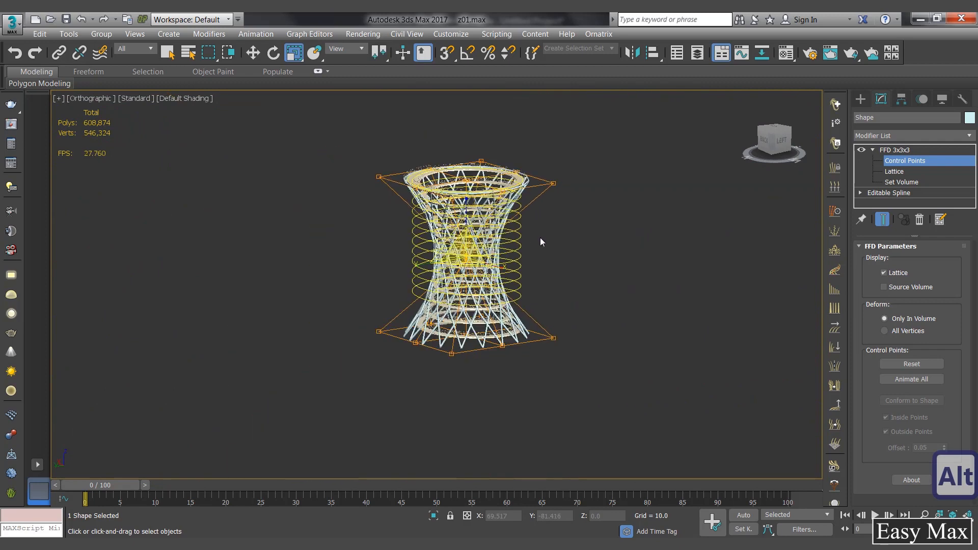
Leave control point editing and delete the purple helix spline around the tower's waist.
left_click(916, 161)
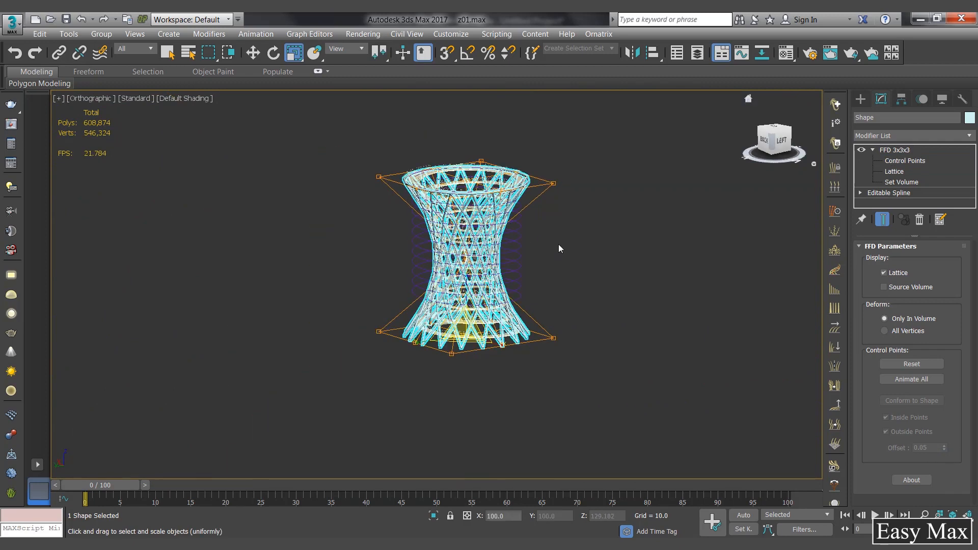
left_click(516, 253)
key("Delete")
middle_click_drag(556, 212, 484, 273, "alt")
scroll(555, 229, "up", 4)
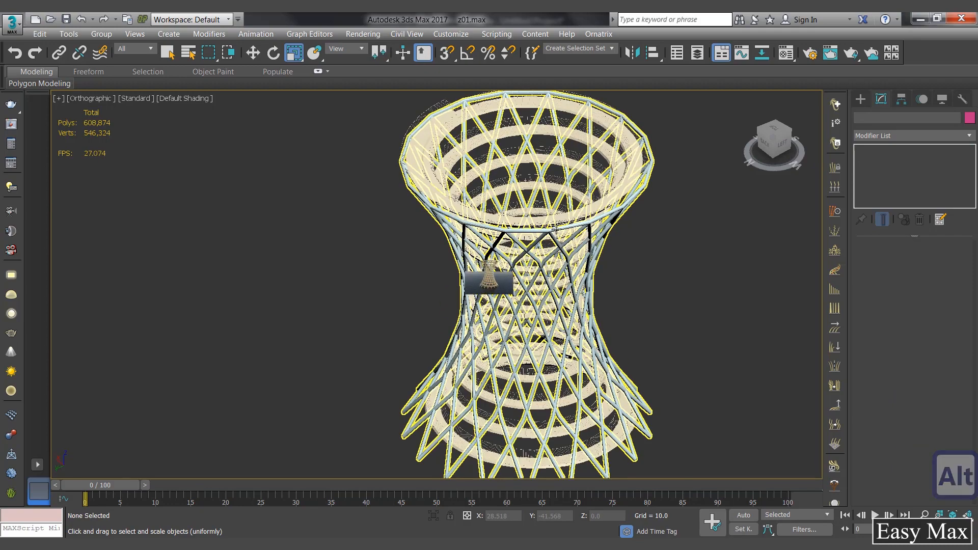
middle_click_drag(557, 229, 574, 297, "alt")
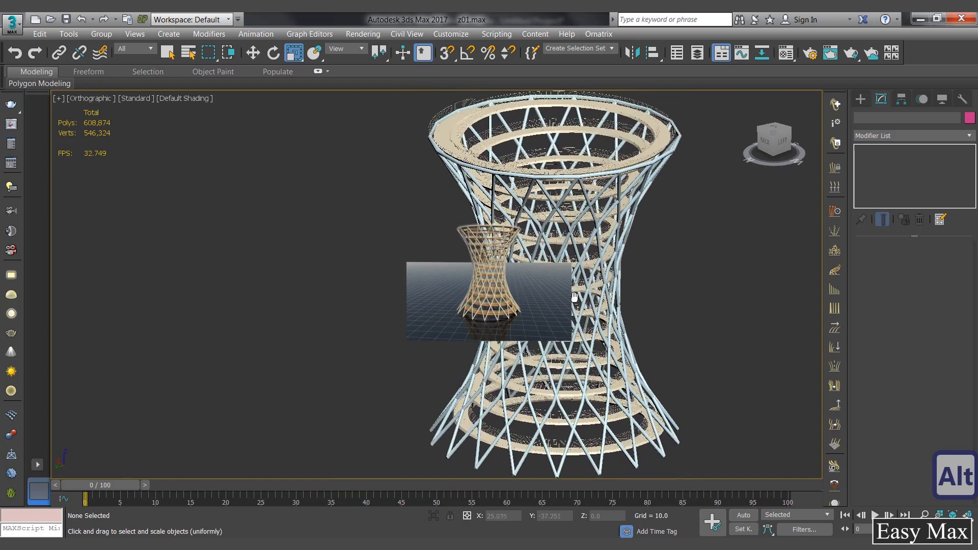